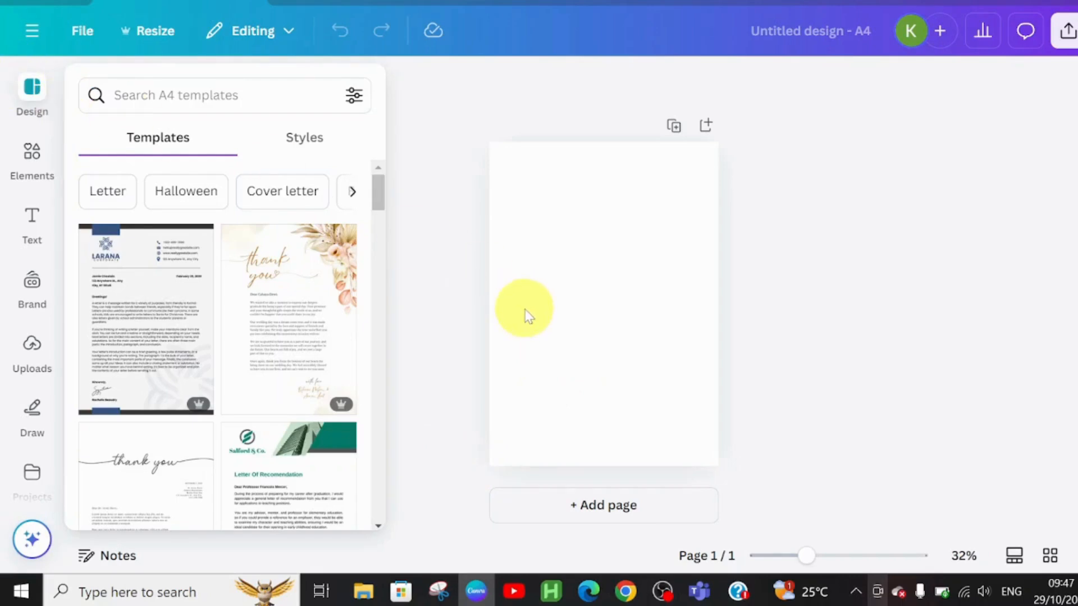
# Search the elements for TEXTURE, add a cream paper texture graphic and stretch it to cover the whole page.
pyautogui.click(29, 160)
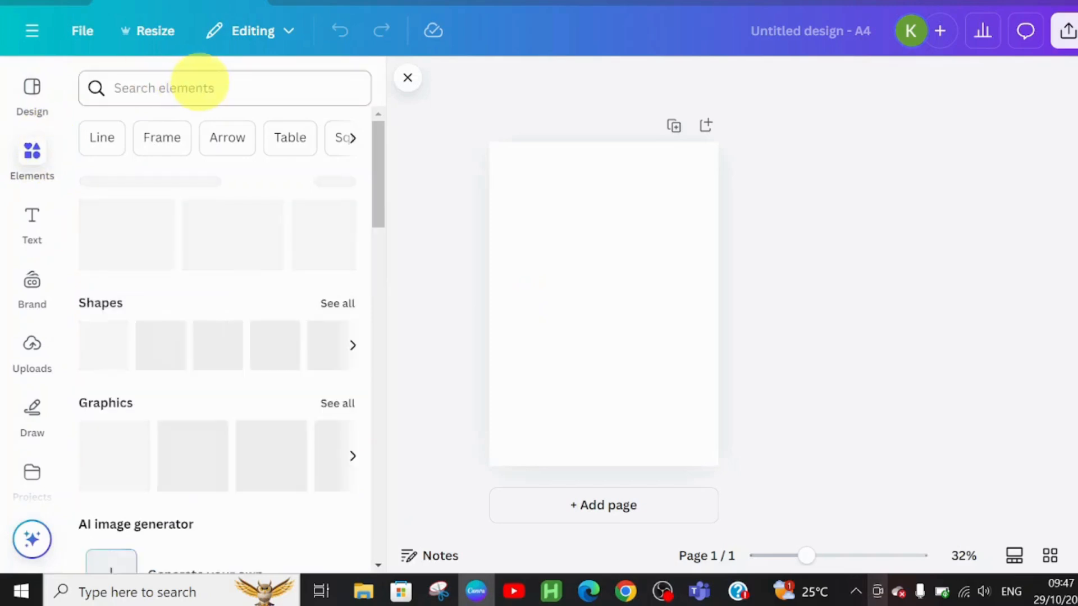
pyautogui.click(197, 86)
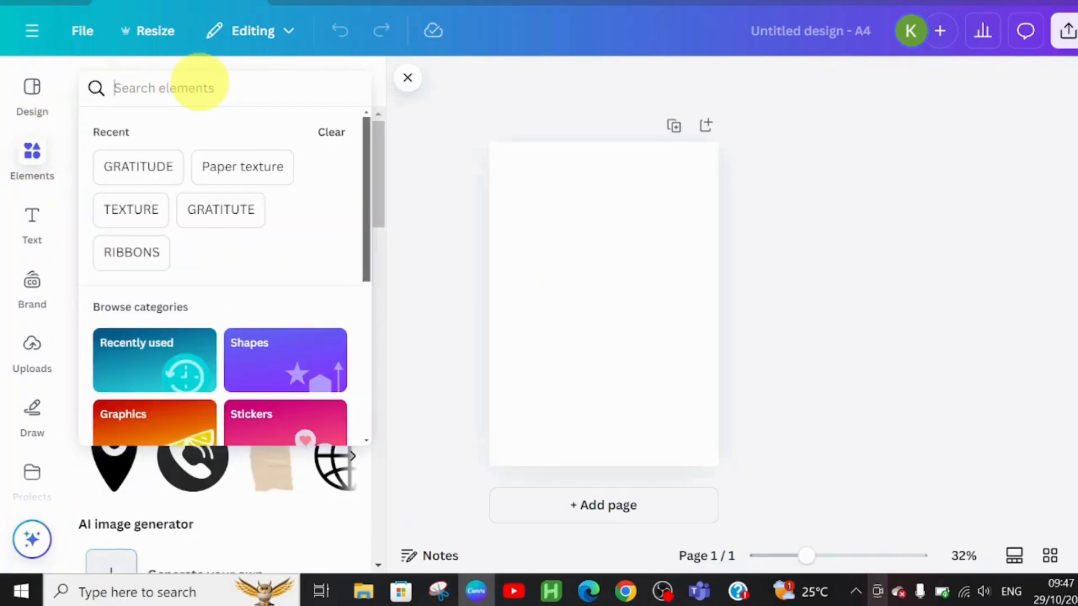
pyautogui.write('TEXT')
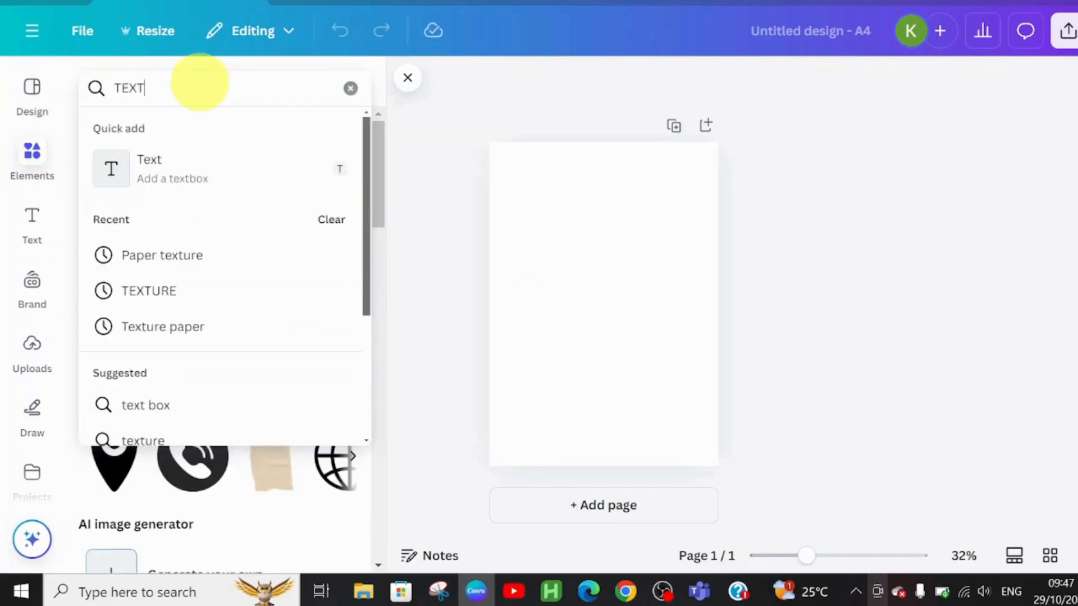
pyautogui.write('URE')
pyautogui.press('Return')
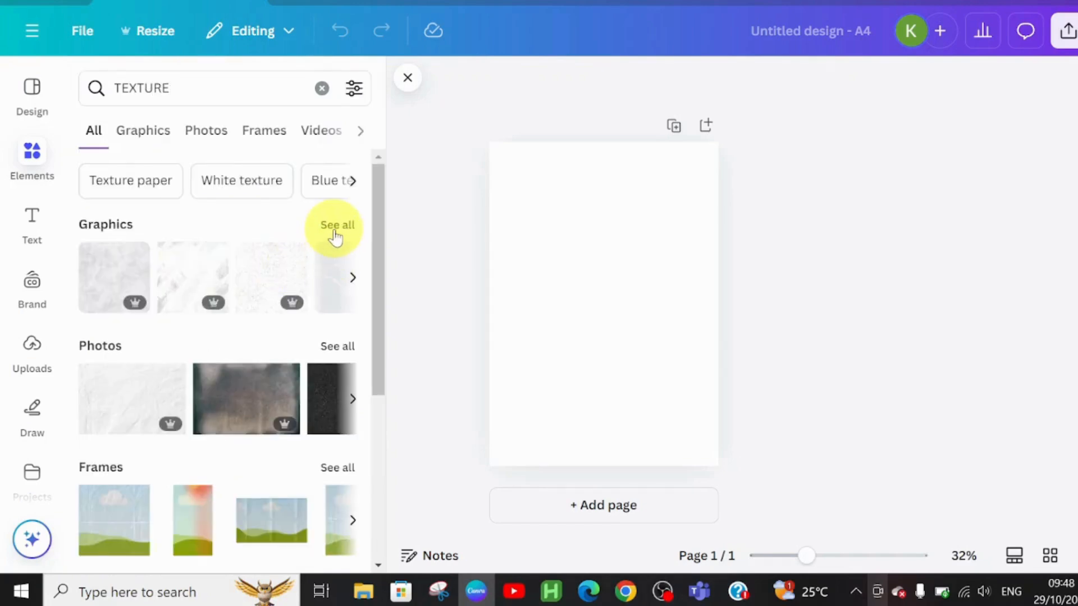
pyautogui.click(335, 226)
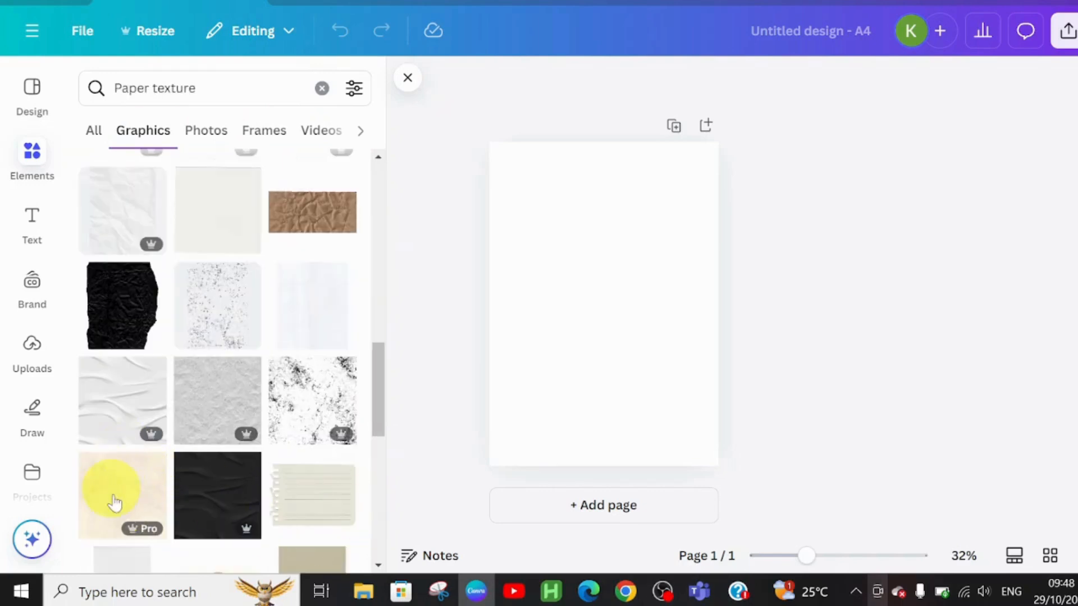
pyautogui.click(118, 519)
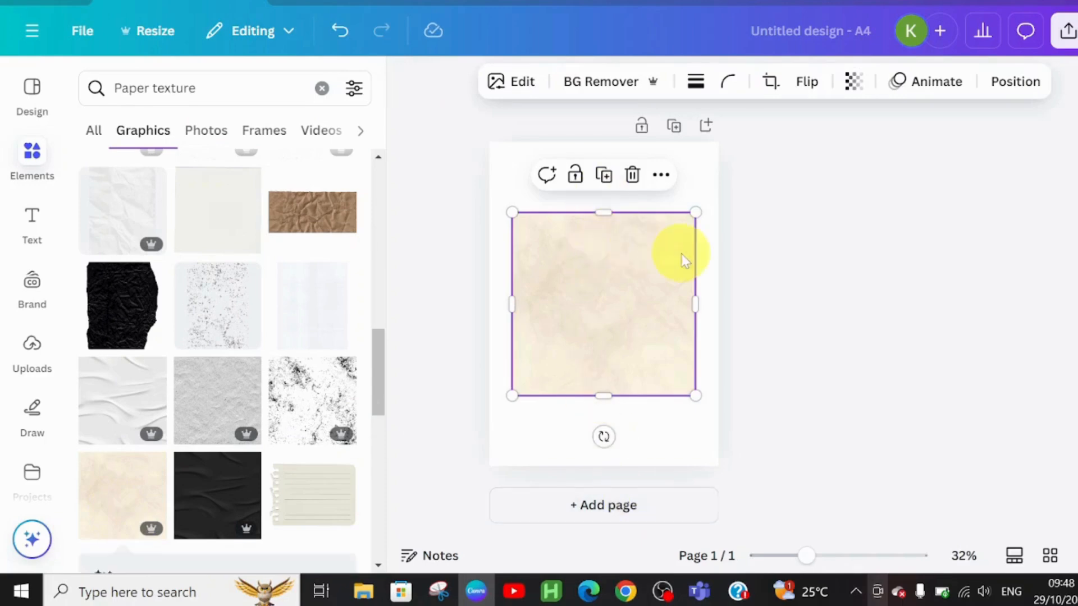
pyautogui.moveTo(694, 210); pyautogui.dragTo(719, 189)
pyautogui.moveTo(613, 398); pyautogui.dragTo(614, 468)
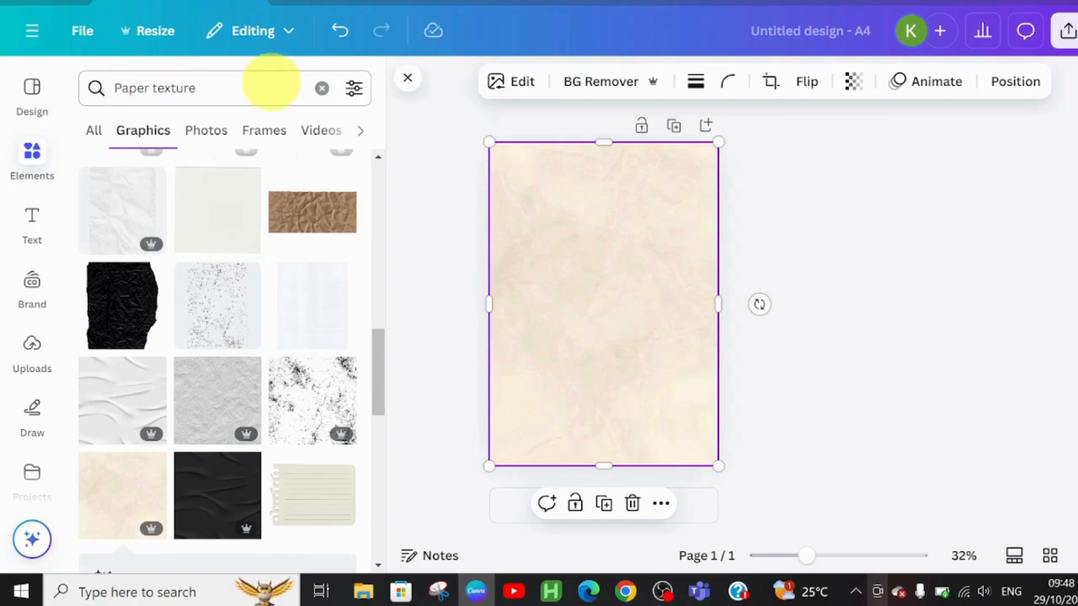
# Search the elements for PETALS and add a pink scattered-petals graphic to the page.
pyautogui.click(322, 88)
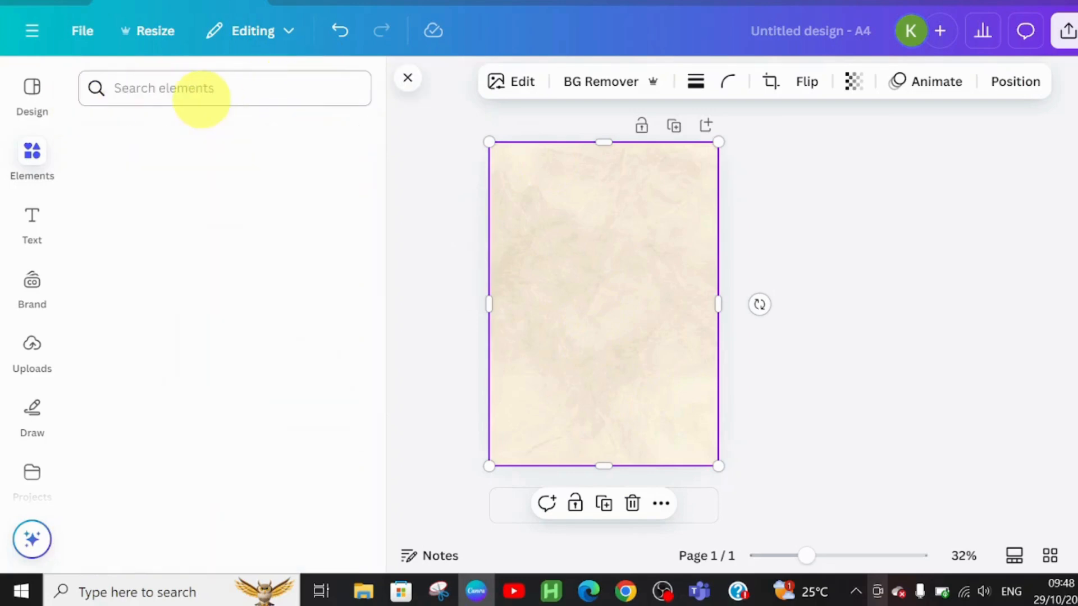
pyautogui.click(207, 90)
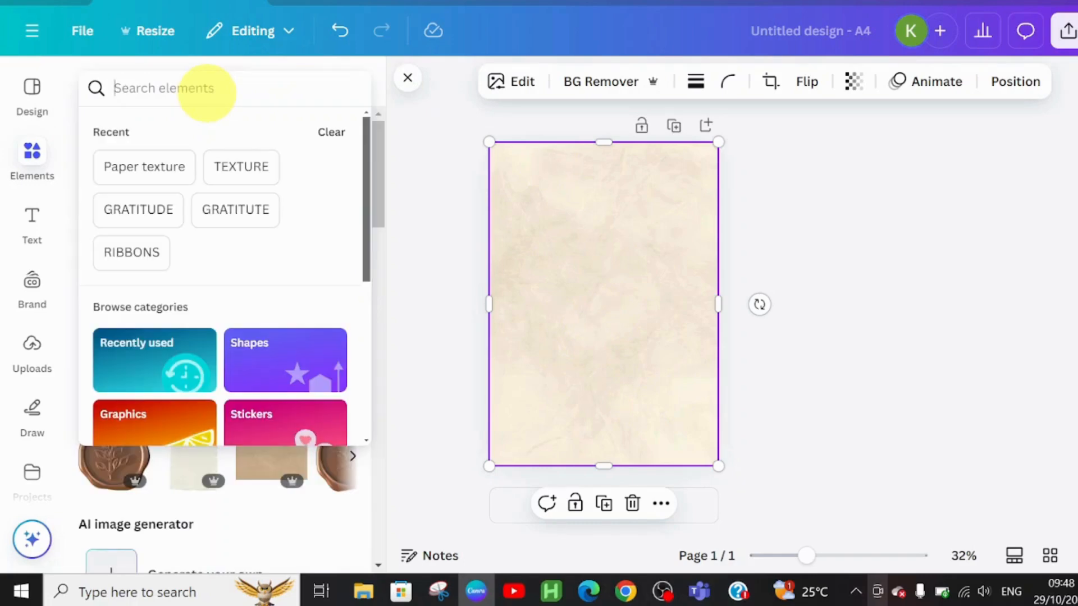
pyautogui.write('PETALS')
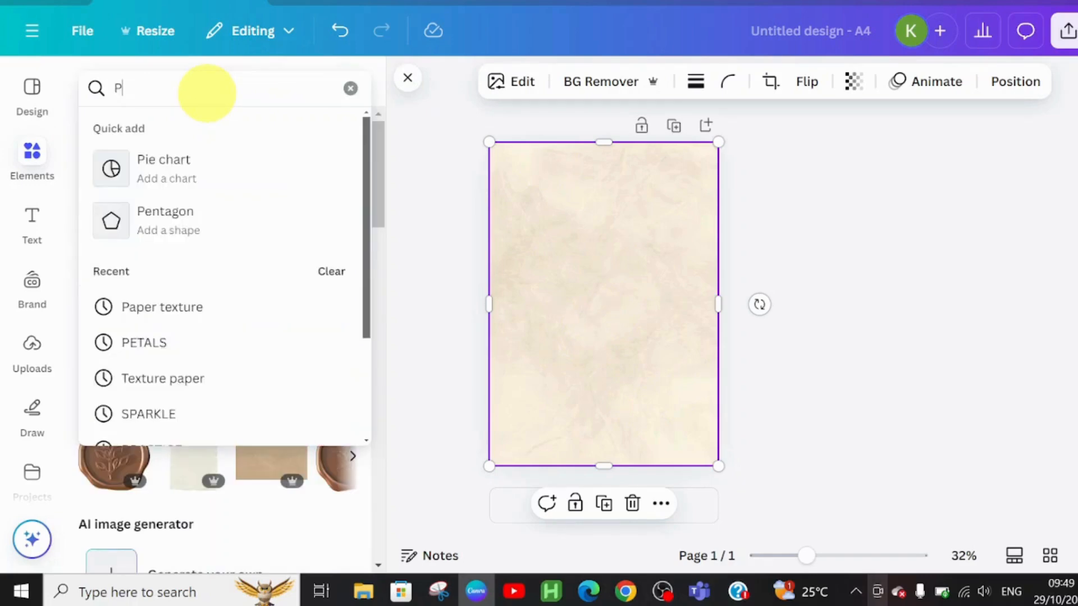
pyautogui.press('Return')
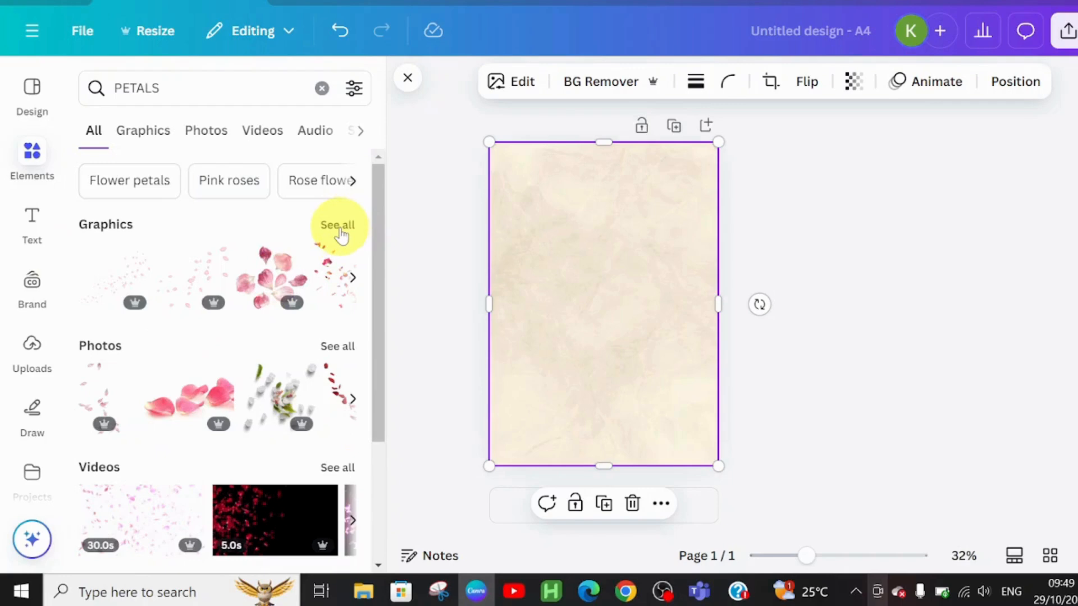
pyautogui.click(339, 225)
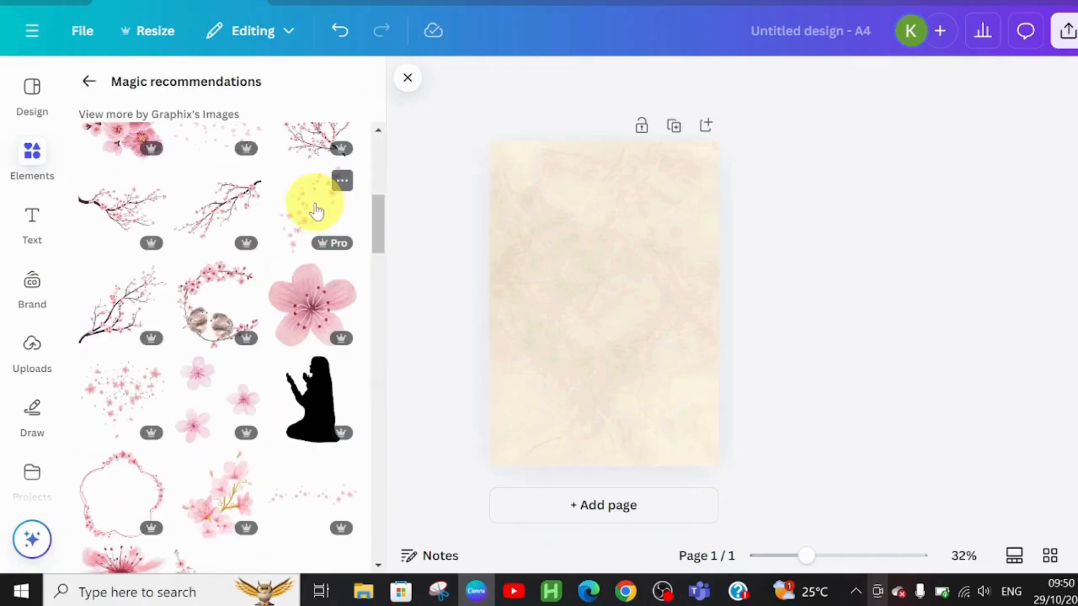
pyautogui.click(316, 211)
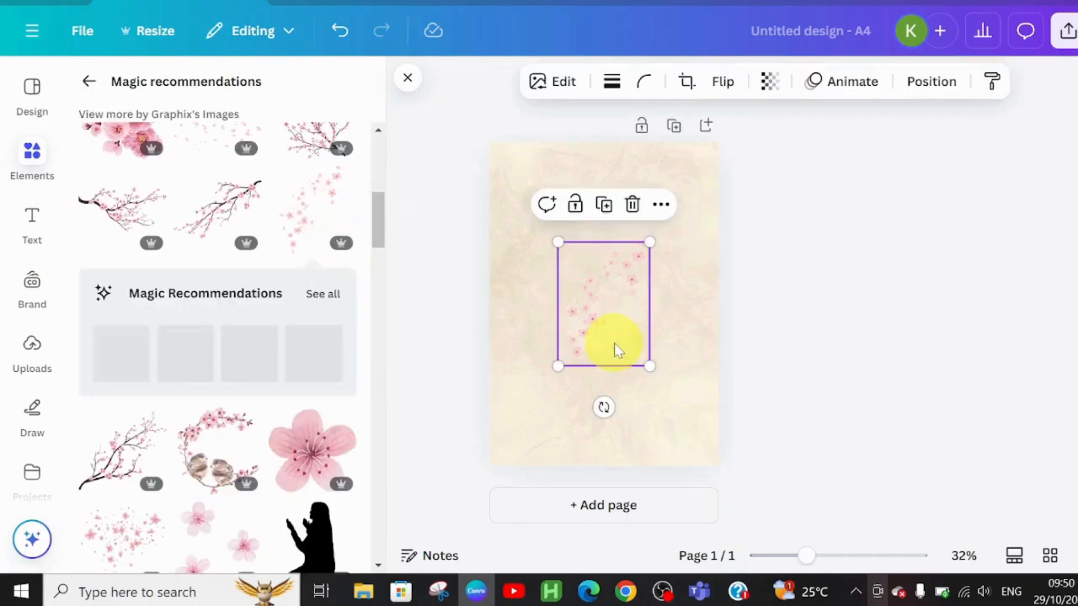
# Shrink the petals graphic and move it to the page's upper-left corner.
pyautogui.moveTo(616, 346); pyautogui.dragTo(580, 247)
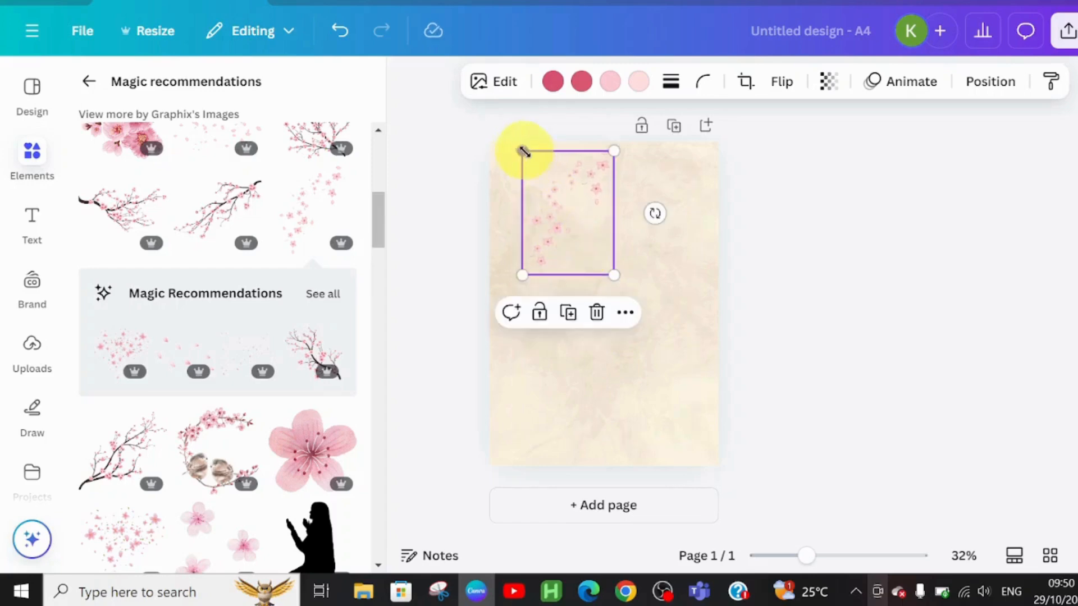
pyautogui.moveTo(522, 151); pyautogui.dragTo(542, 175)
pyautogui.moveTo(571, 267); pyautogui.dragTo(555, 263)
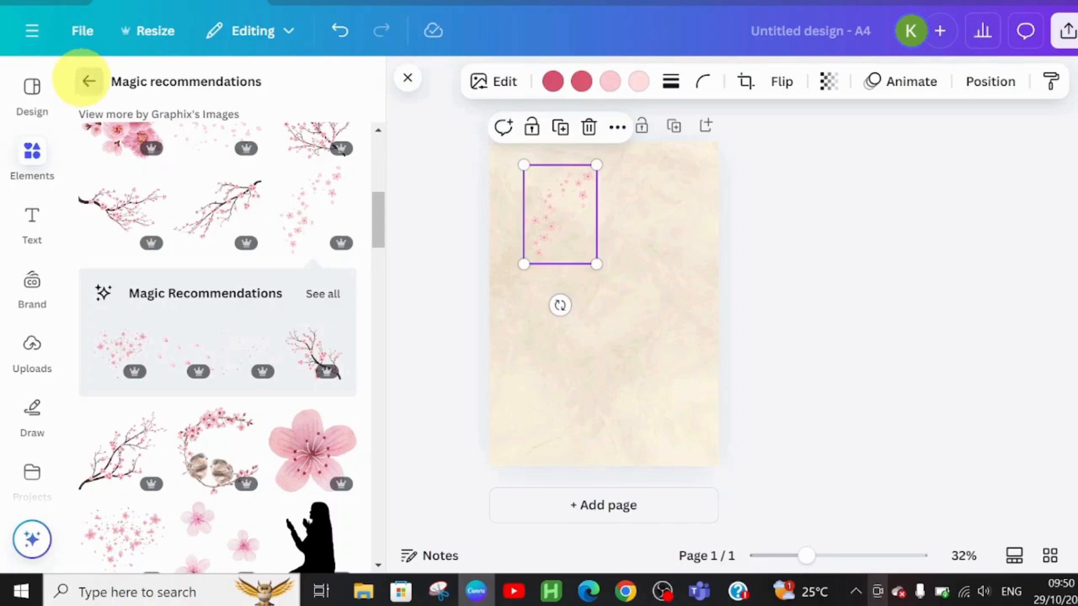
# Clear the search and add the pink ribbon bow from the recently used elements.
pyautogui.click(88, 81)
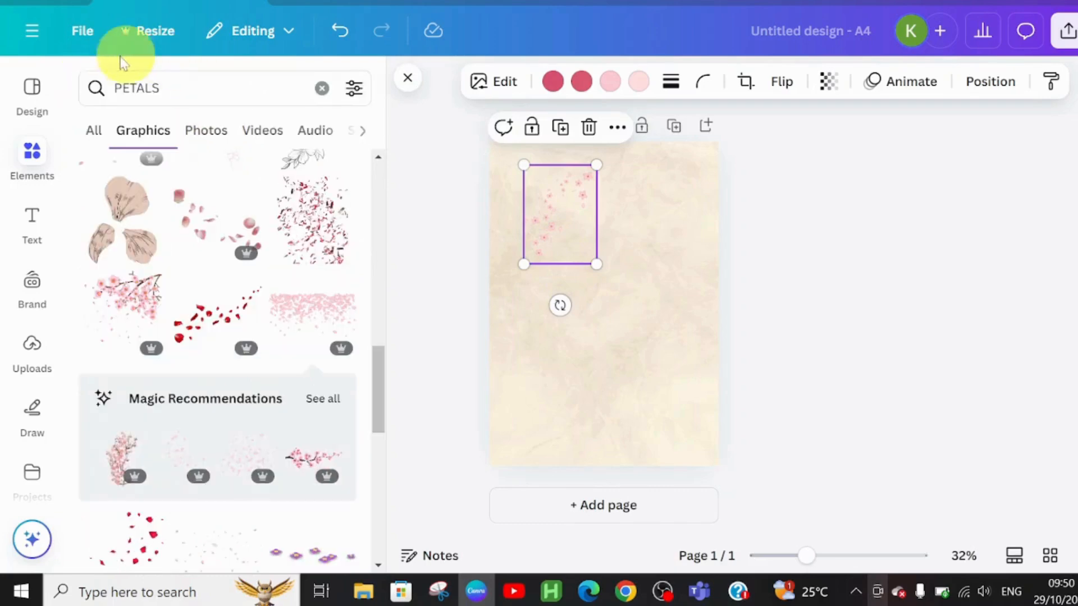
pyautogui.click(319, 90)
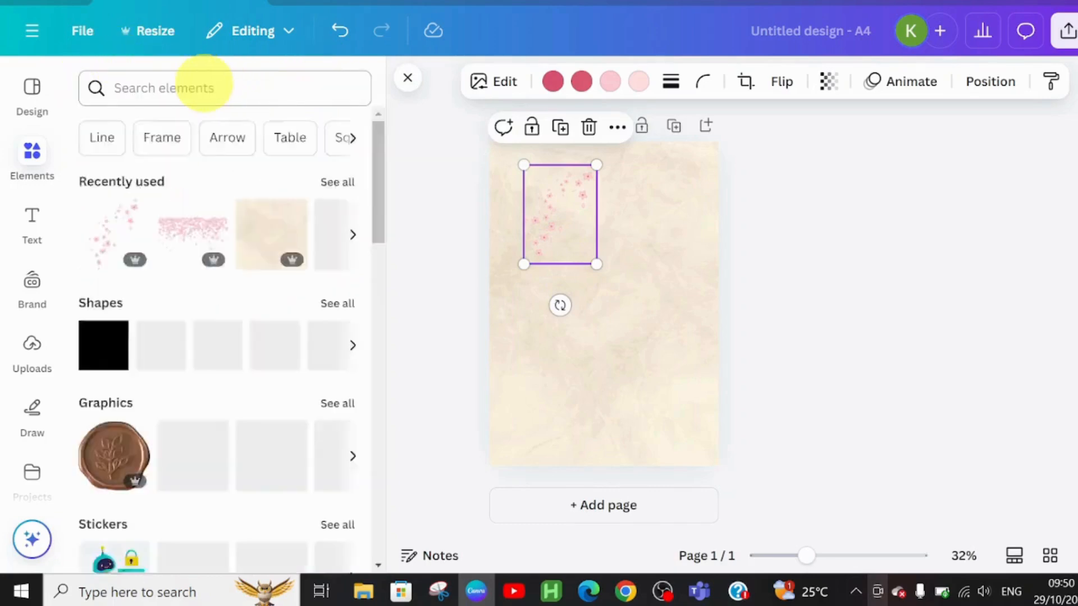
pyautogui.click(329, 184)
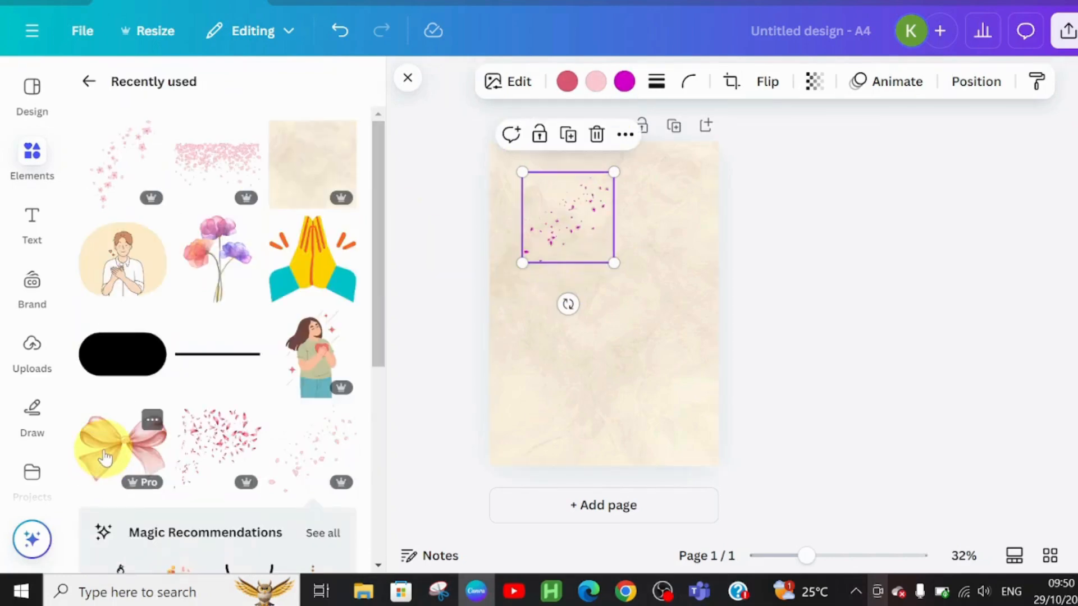
pyautogui.click(157, 441)
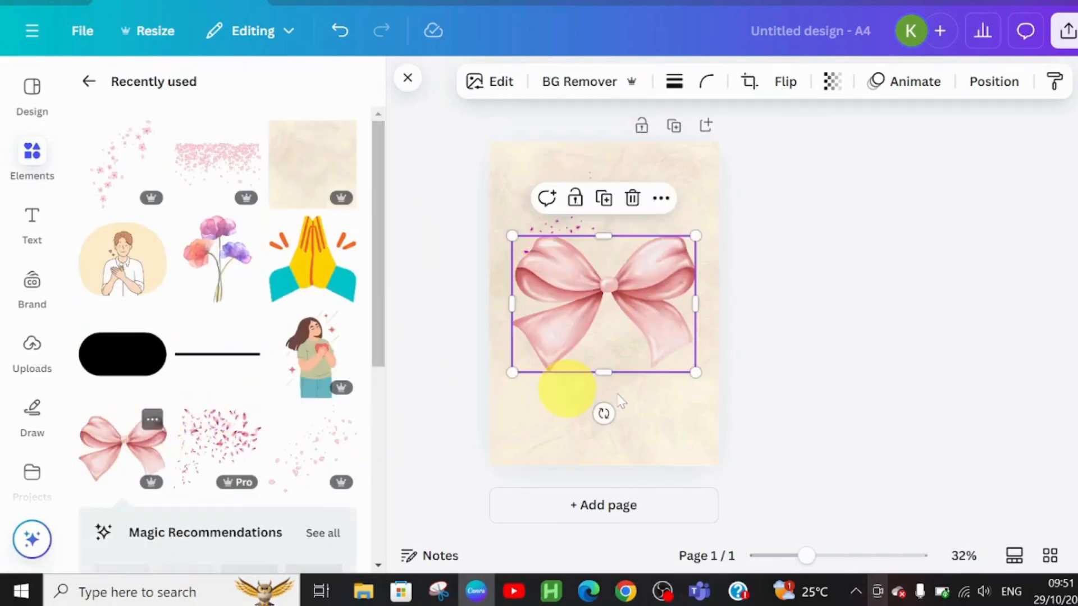
# Shrink the bow and place it near the top right of the page, beside the petals.
pyautogui.moveTo(654, 333); pyautogui.dragTo(676, 257)
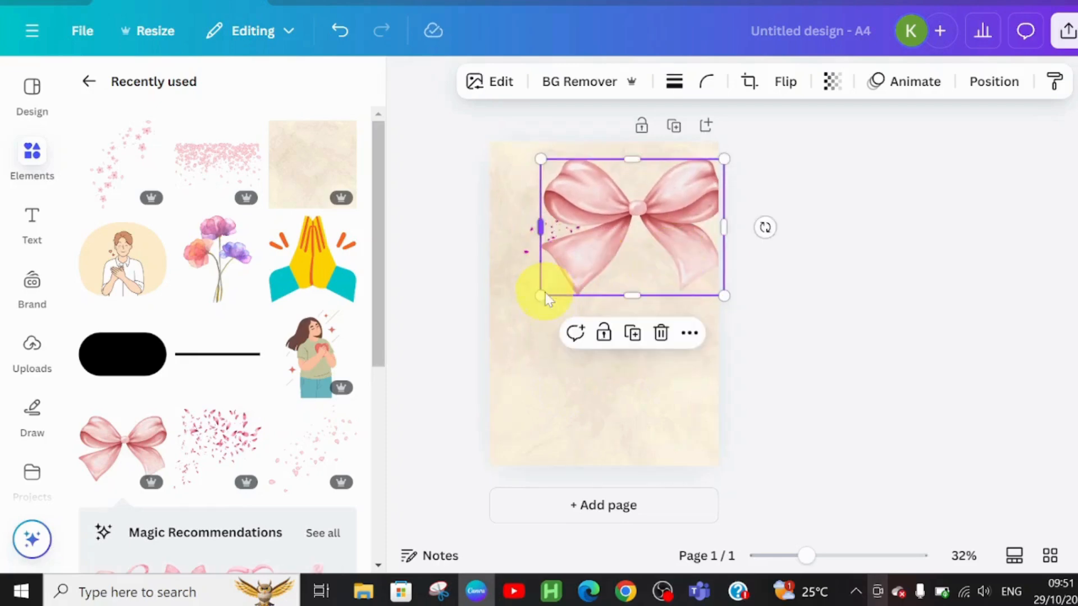
pyautogui.moveTo(543, 294); pyautogui.dragTo(606, 261)
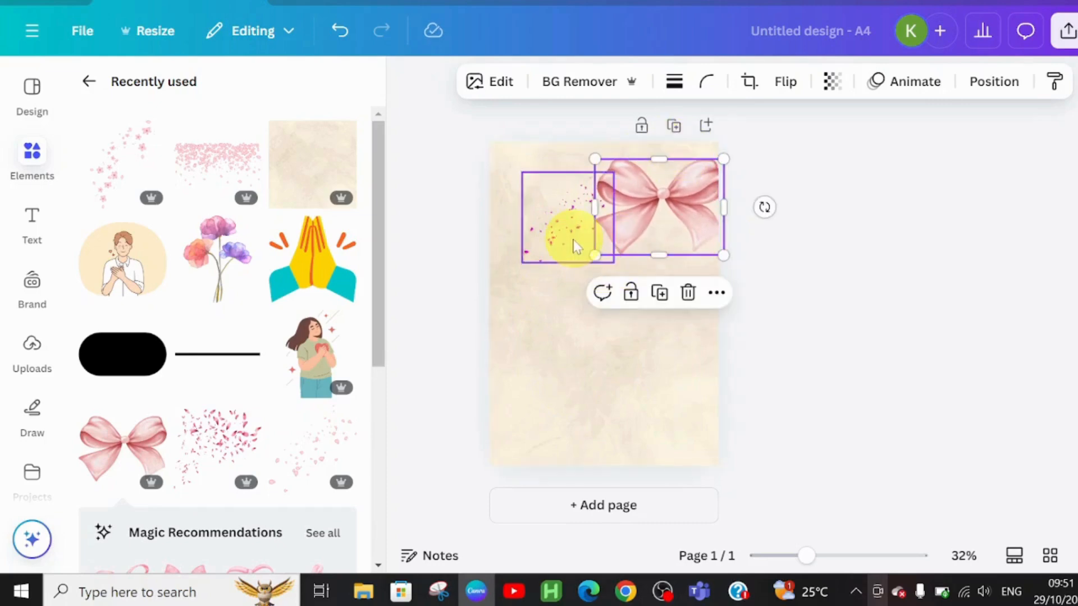
pyautogui.moveTo(552, 233); pyautogui.dragTo(545, 233)
pyautogui.moveTo(666, 209); pyautogui.dragTo(655, 211)
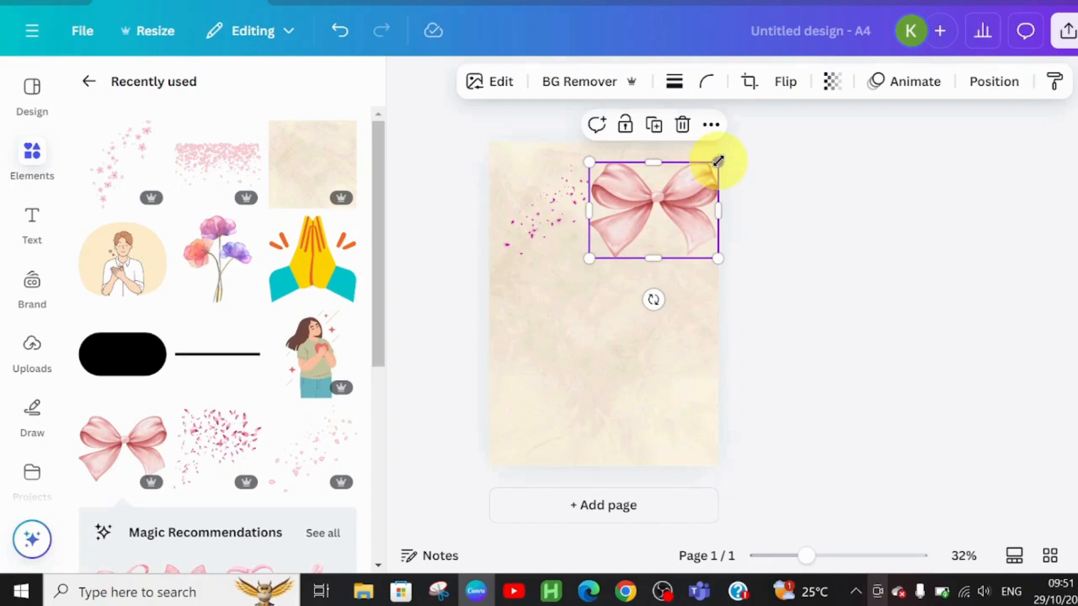
pyautogui.moveTo(718, 161); pyautogui.dragTo(662, 180)
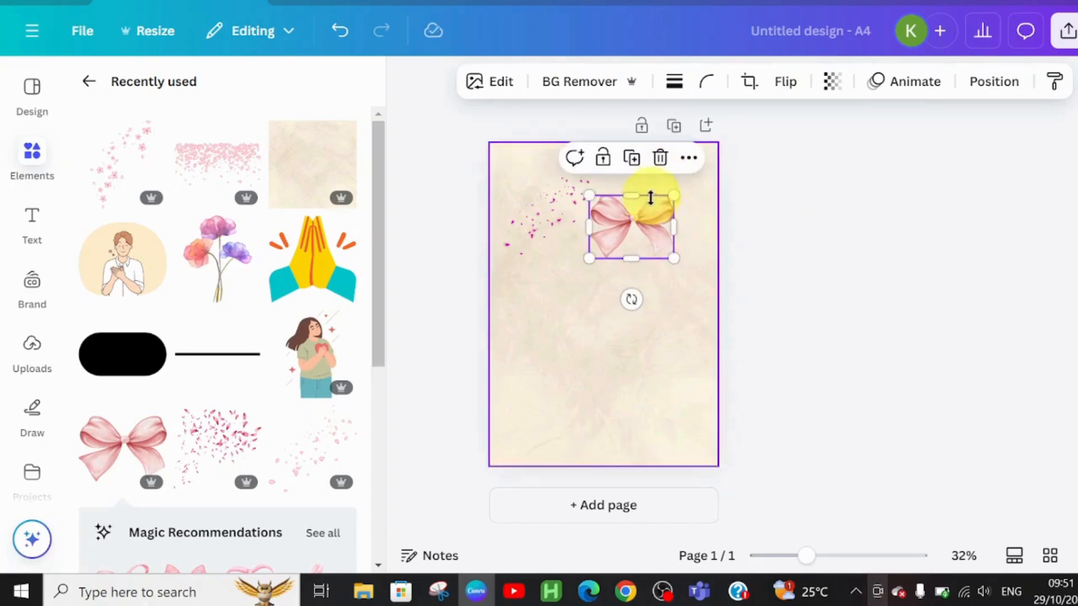
pyautogui.moveTo(633, 240); pyautogui.dragTo(631, 215)
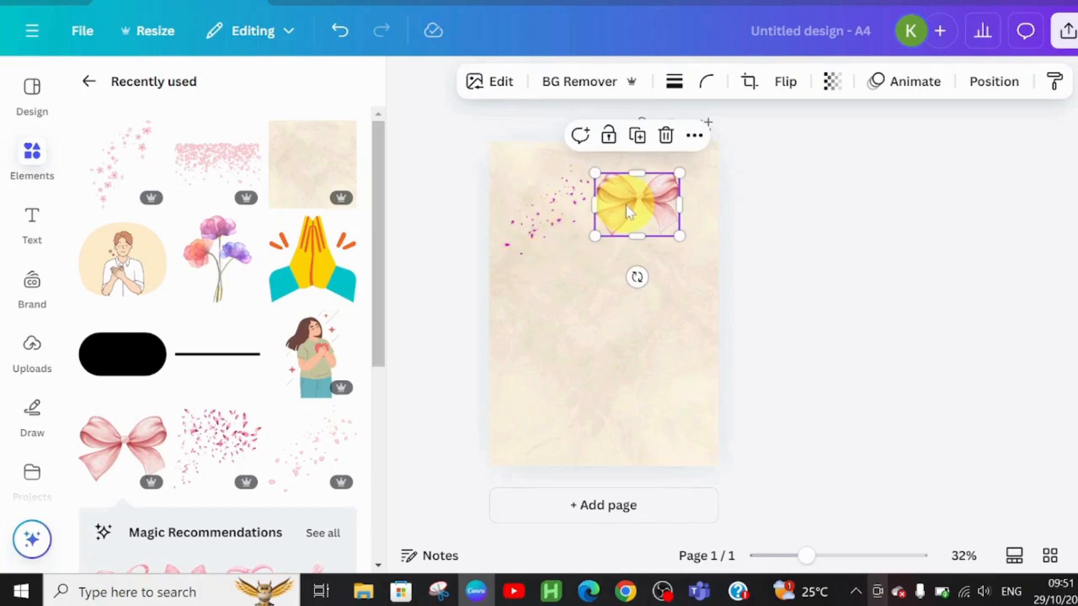
# Duplicate the bow and place the copy on the left side of the page.
pyautogui.hotkey('ctrl', 'd')
pyautogui.moveTo(625, 205); pyautogui.dragTo(524, 283)
# Duplicate the petals graphic twice, placing copies on the right side and the lower left of the page.
pyautogui.click(566, 193)
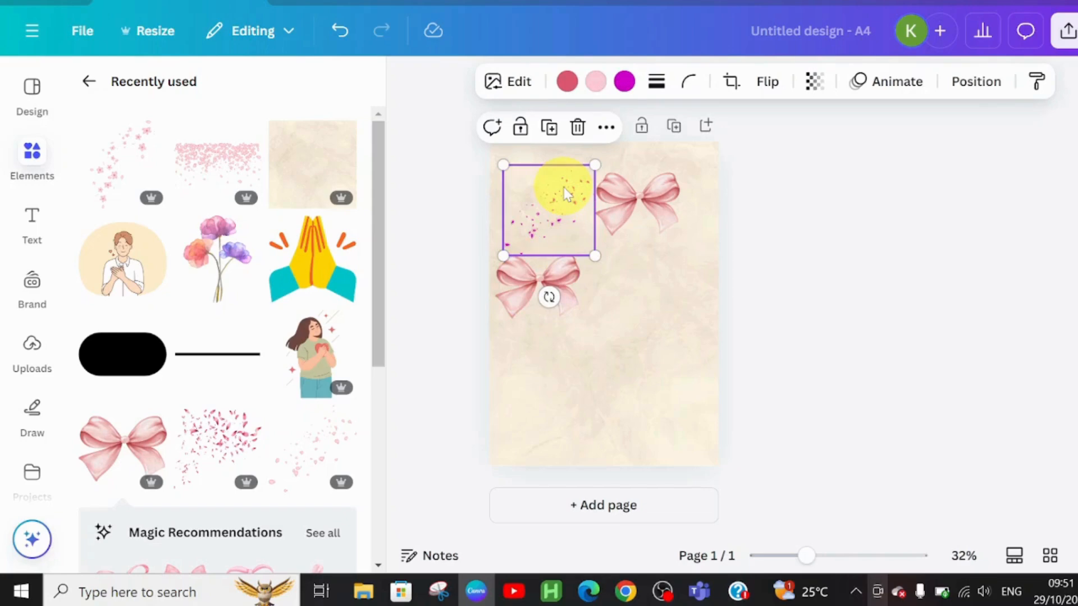
pyautogui.moveTo(567, 193); pyautogui.dragTo(695, 253)
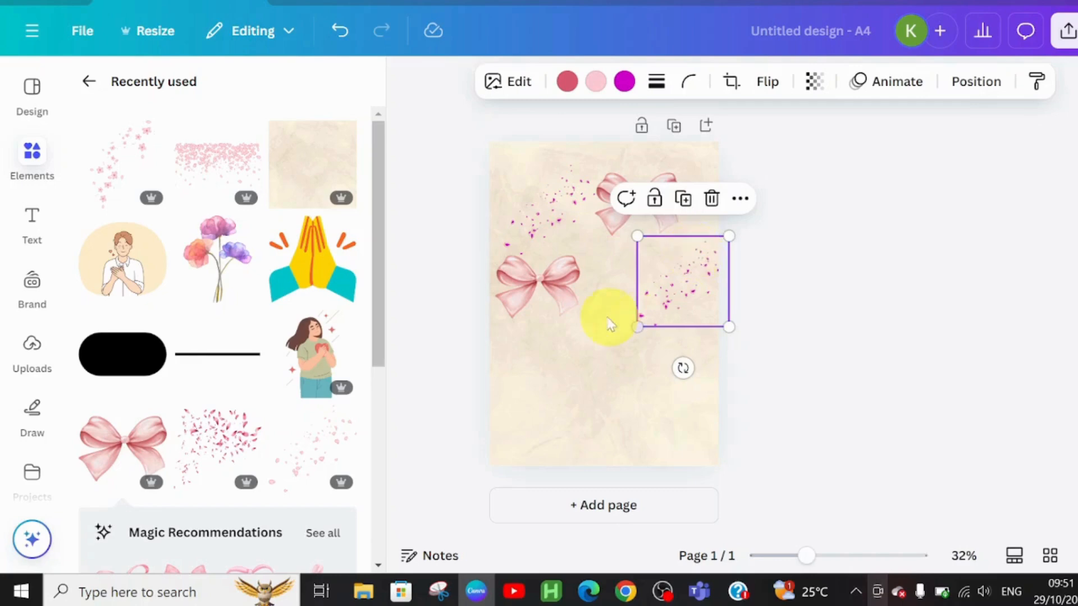
pyautogui.click(544, 248)
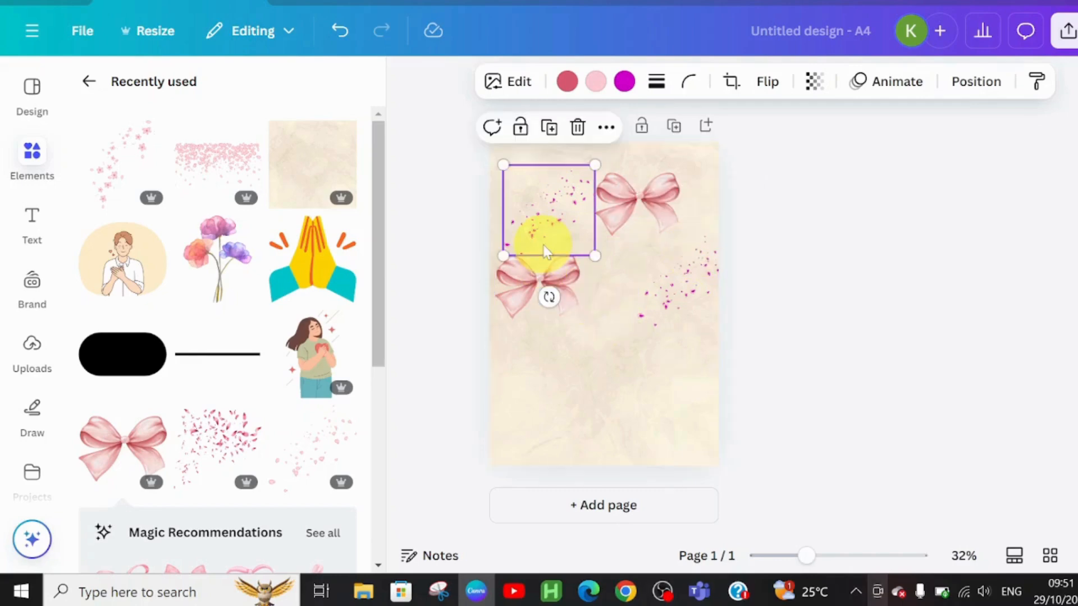
pyautogui.hotkey('ctrl', 'd')
pyautogui.moveTo(545, 251); pyautogui.dragTo(538, 410)
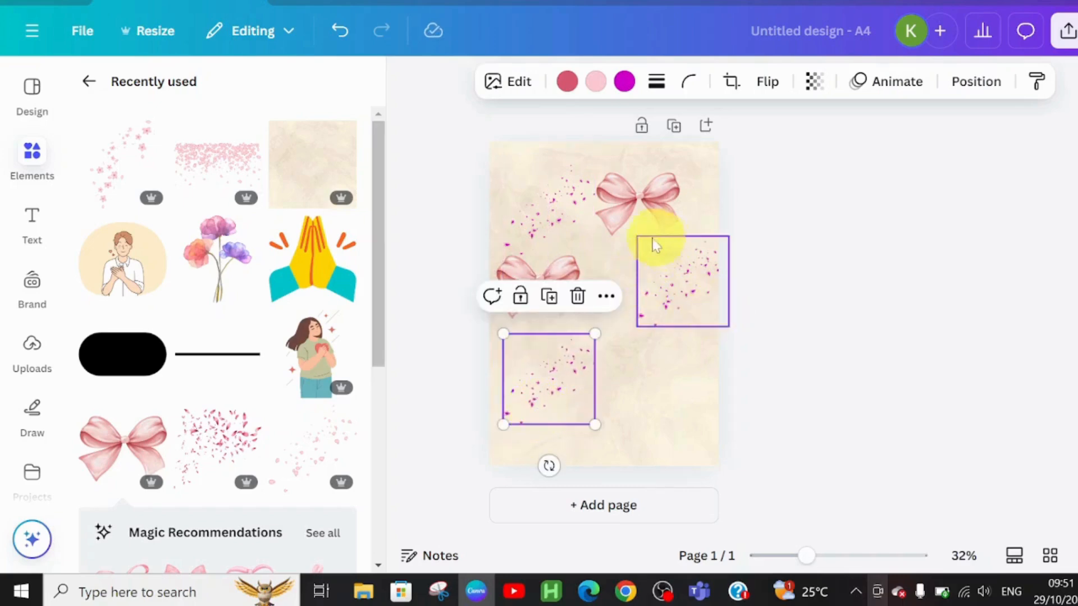
# Duplicate the left bow and place the copy at the lower right of the page.
pyautogui.click(548, 281)
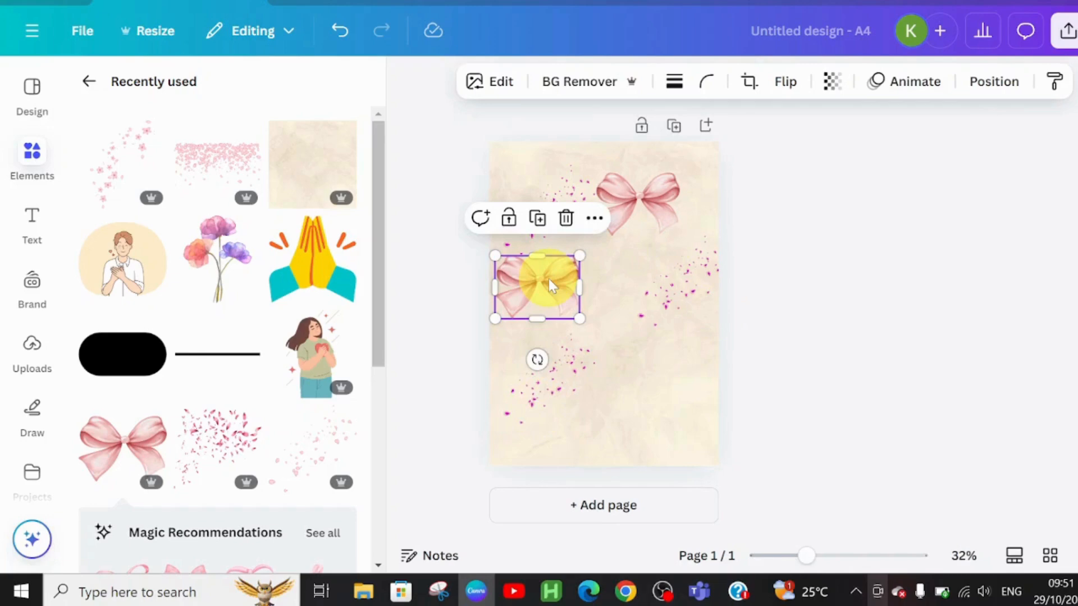
pyautogui.moveTo(547, 279); pyautogui.dragTo(686, 365)
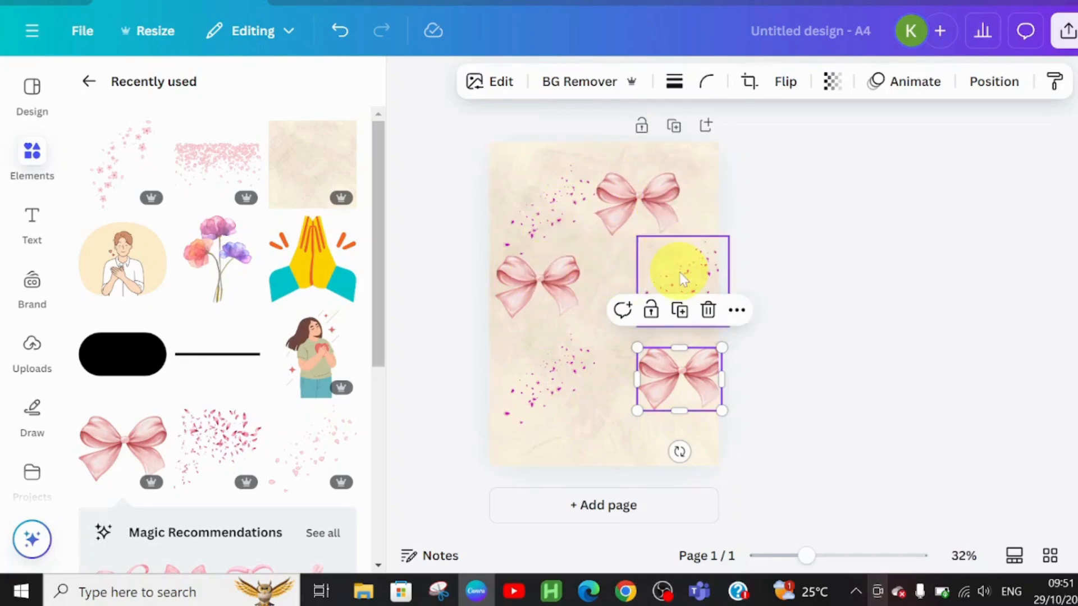
# Reposition the right-side petals and rotate them about 84°.
pyautogui.moveTo(683, 279); pyautogui.dragTo(701, 256)
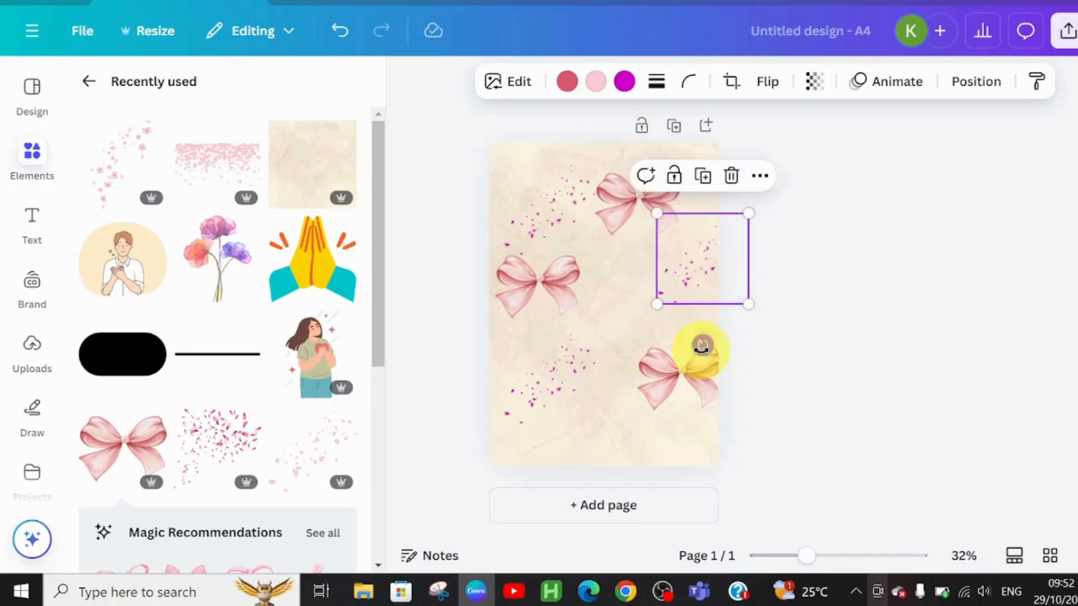
pyautogui.moveTo(702, 346); pyautogui.dragTo(640, 272)
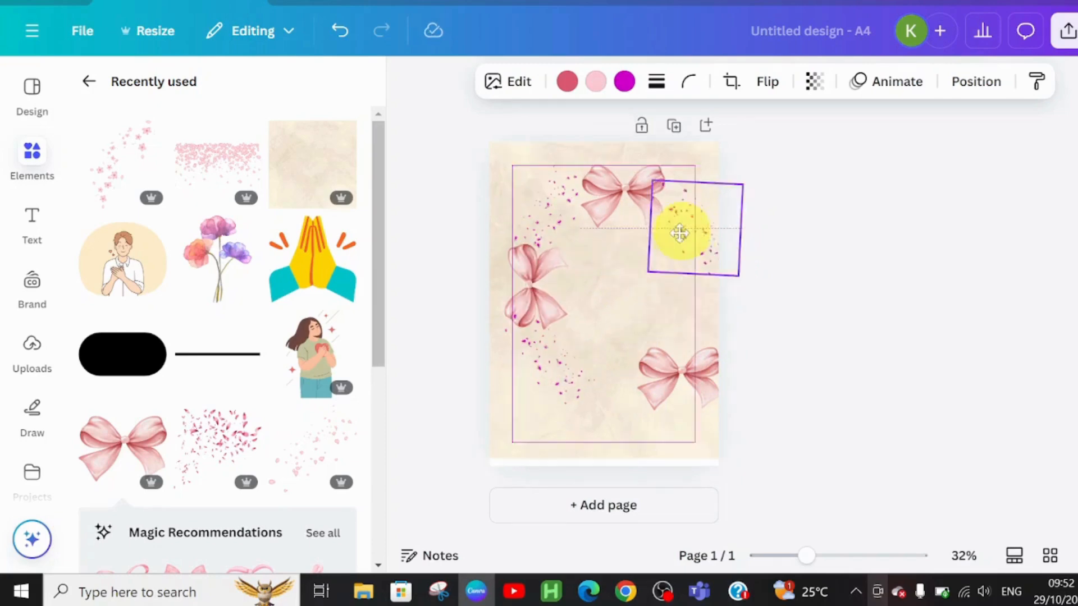
pyautogui.moveTo(681, 234); pyautogui.dragTo(677, 235)
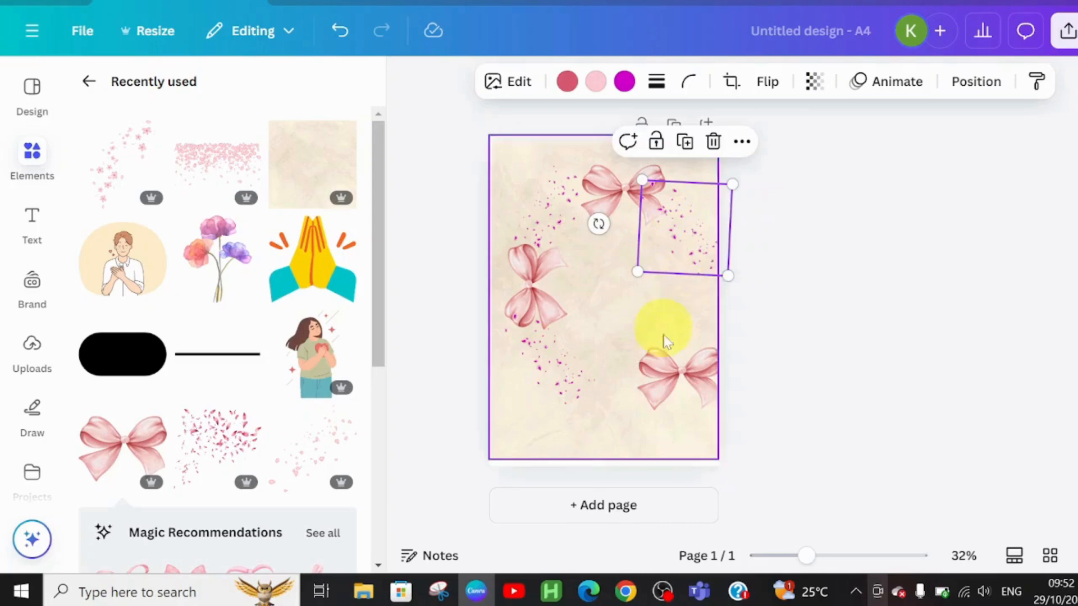
# Move the lower-right bow up to the middle of the right edge and rotate it sideways.
pyautogui.moveTo(679, 395); pyautogui.dragTo(684, 321)
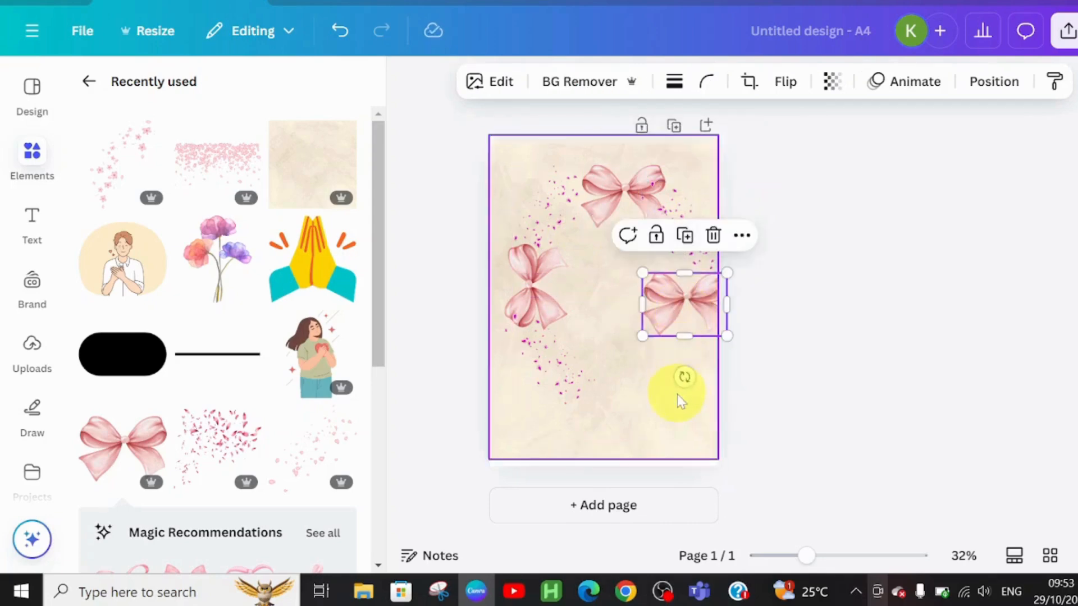
pyautogui.moveTo(683, 378); pyautogui.dragTo(626, 306)
pyautogui.click(621, 426)
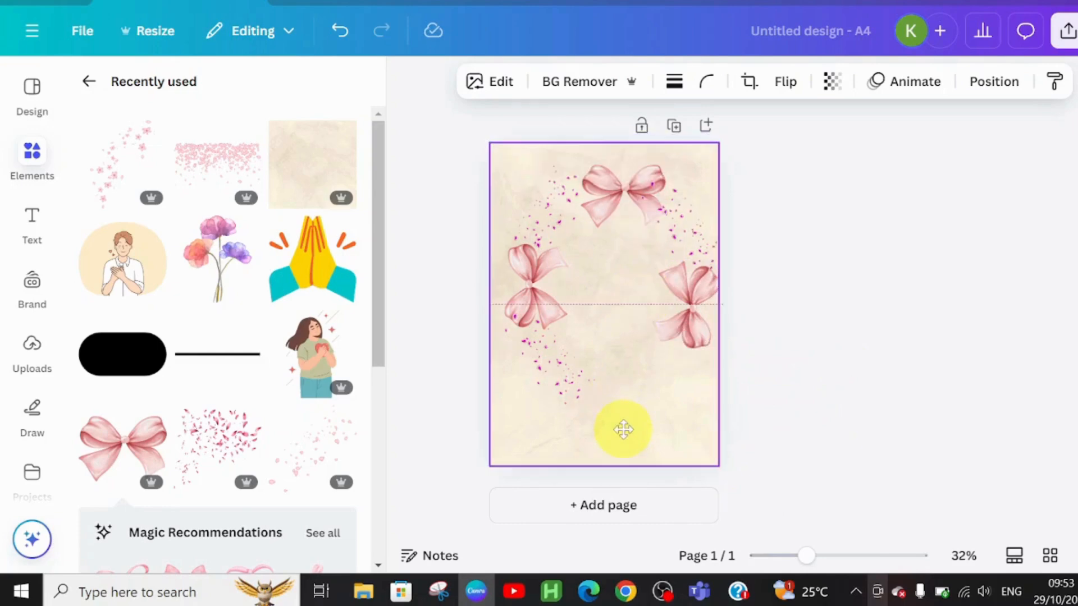
# Reposition the lower-left petals and the side bows so they frame the page edges evenly.
pyautogui.moveTo(542, 375); pyautogui.dragTo(645, 288)
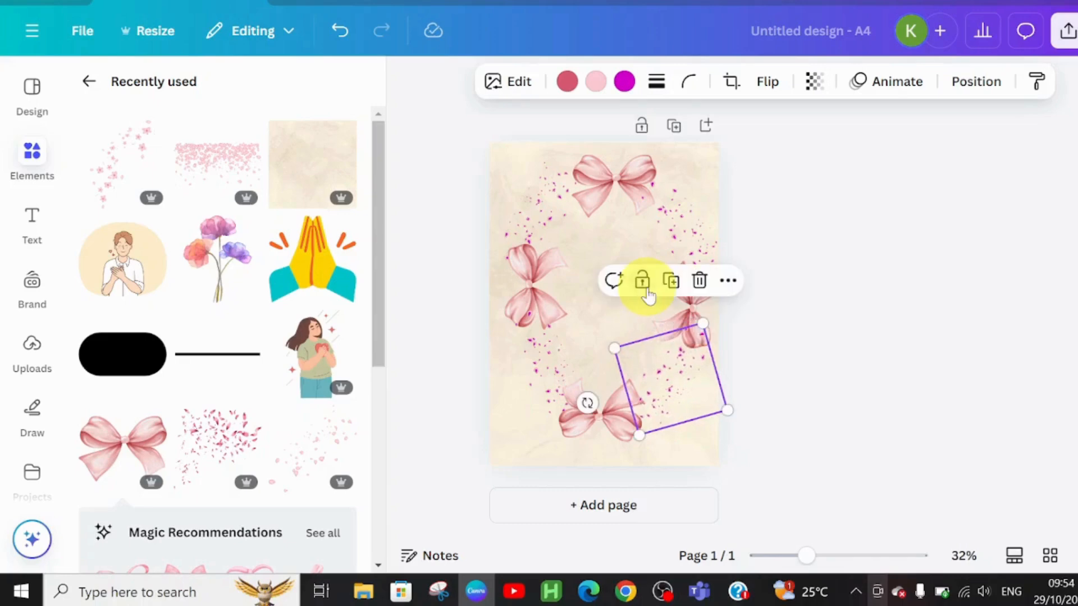
pyautogui.click(540, 372)
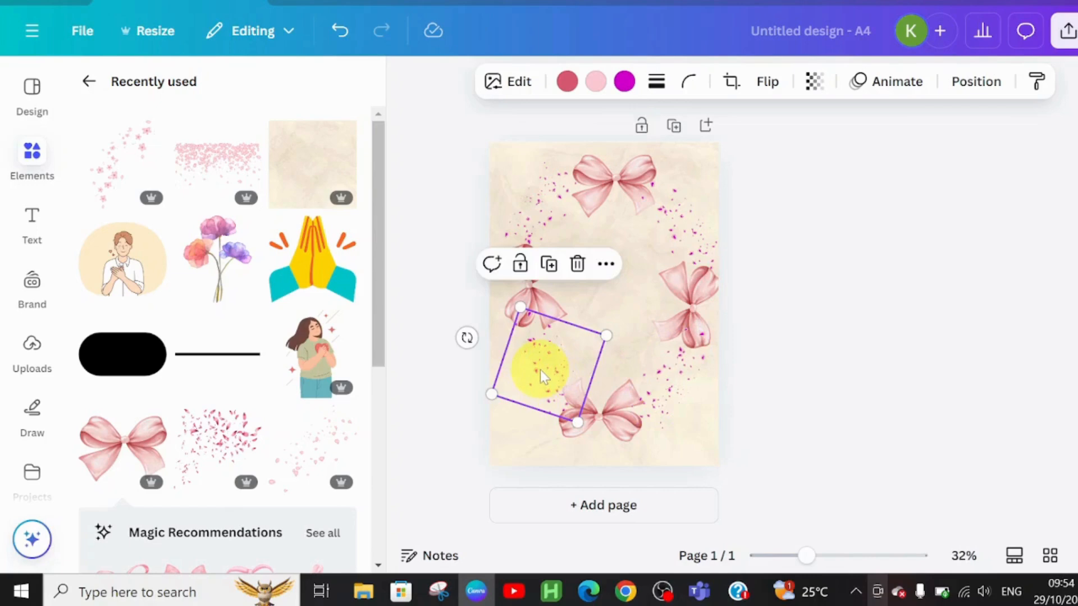
pyautogui.moveTo(540, 370); pyautogui.dragTo(536, 367)
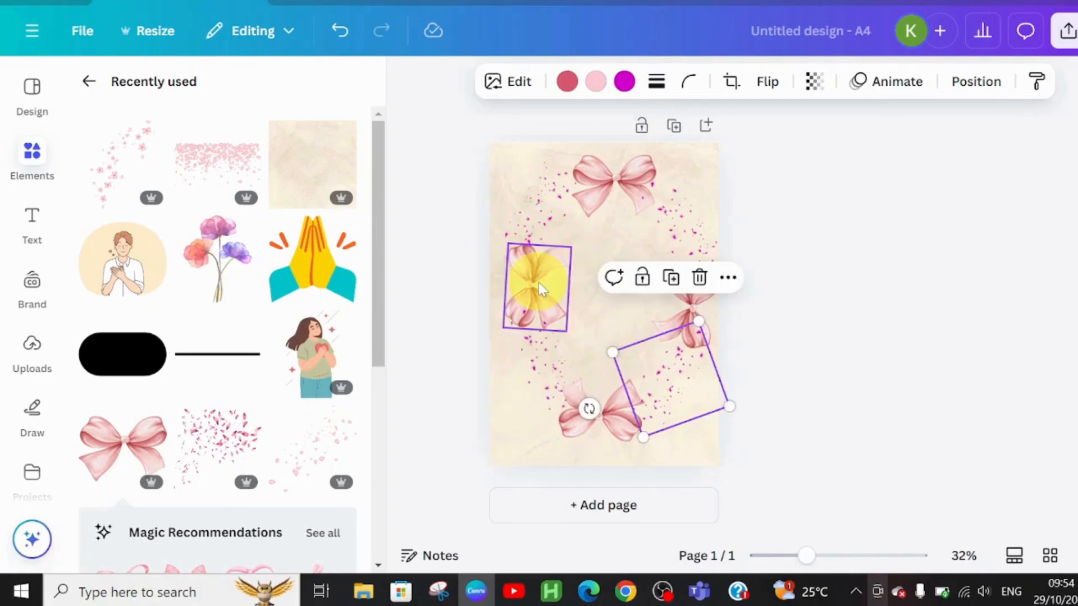
pyautogui.moveTo(540, 289); pyautogui.dragTo(527, 288)
pyautogui.moveTo(679, 295); pyautogui.dragTo(686, 301)
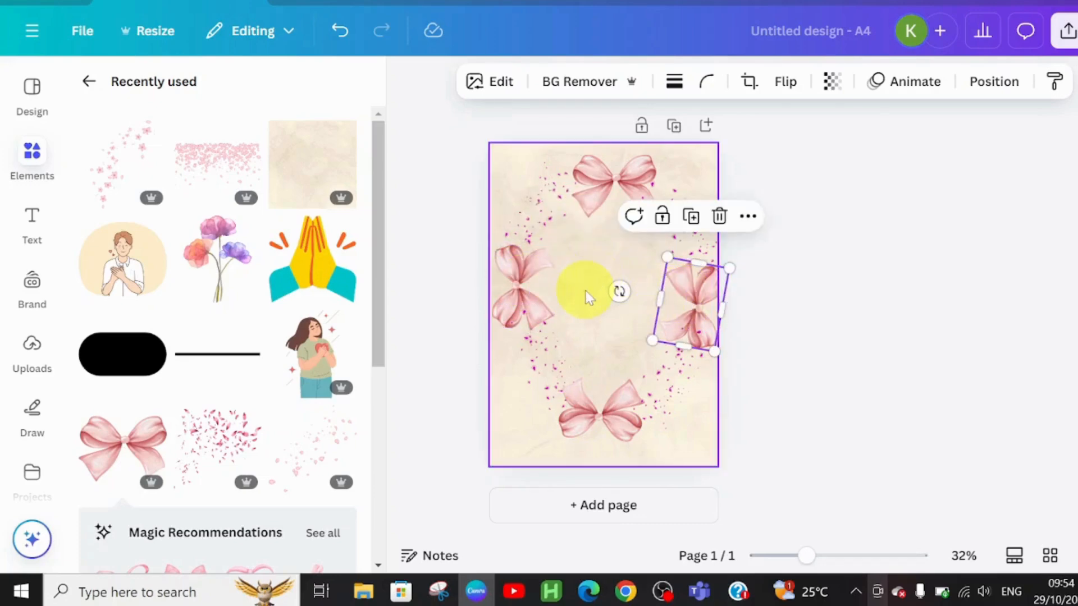
pyautogui.click(585, 290)
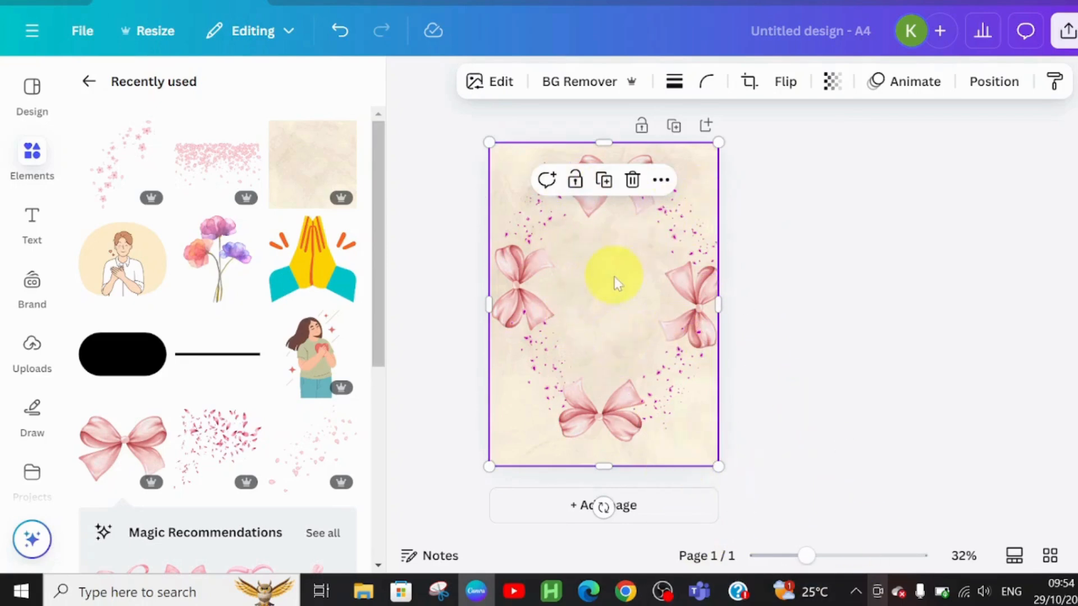
# Add a heading reading "GRATITUDE JOURNAL" and place it in the upper middle of the page.
pyautogui.click(87, 84)
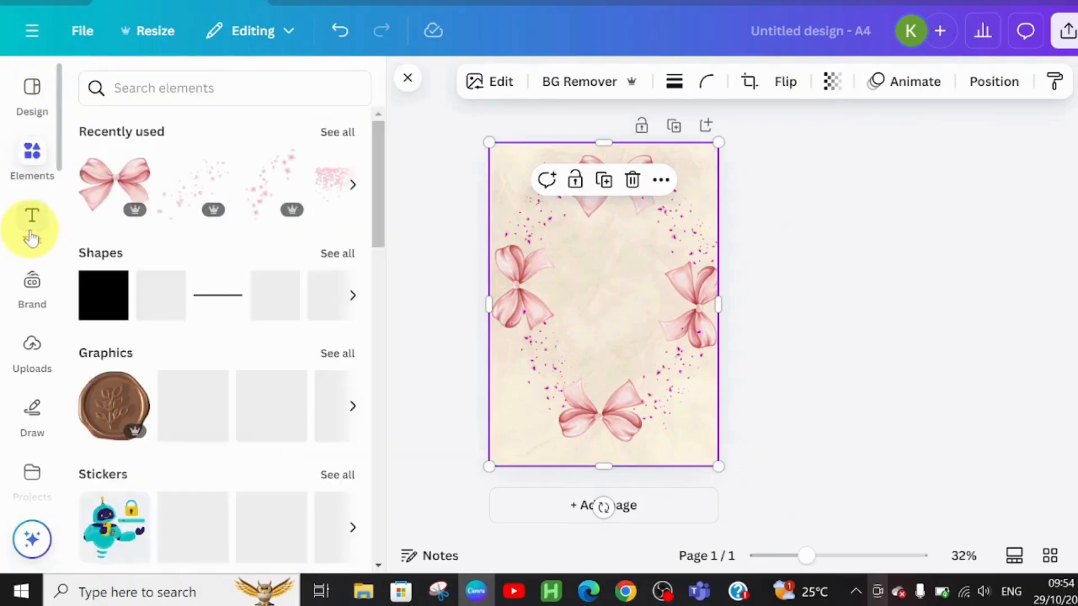
pyautogui.click(31, 236)
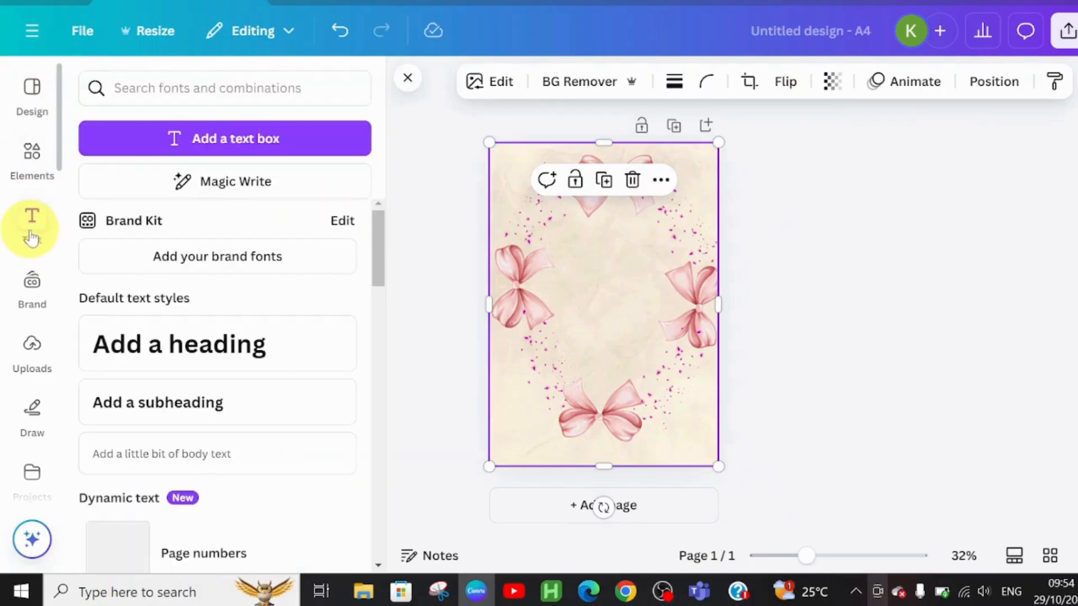
pyautogui.click(177, 367)
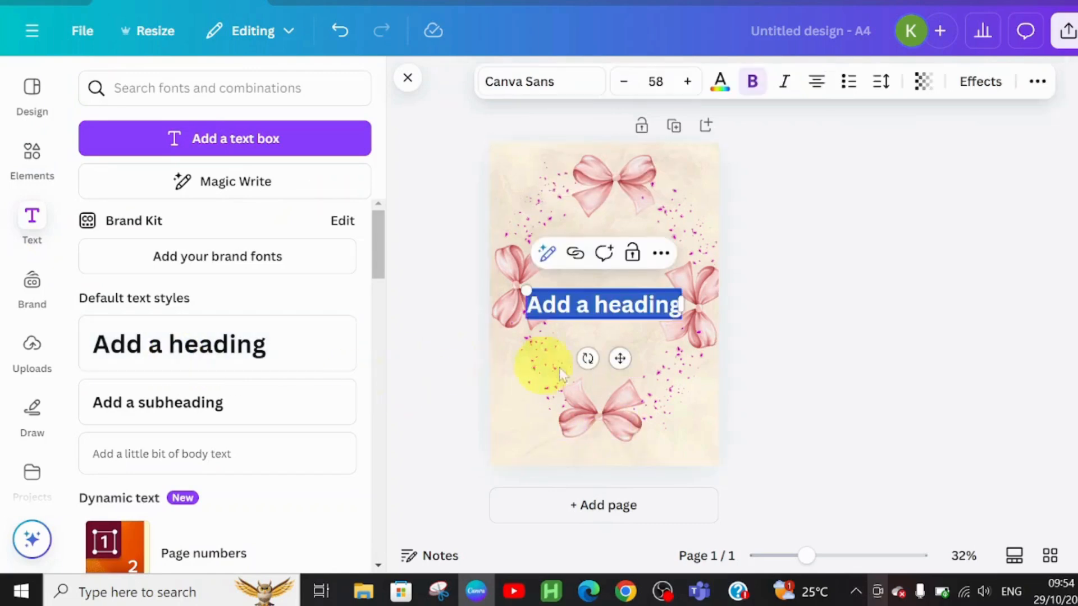
pyautogui.moveTo(623, 359); pyautogui.dragTo(627, 311)
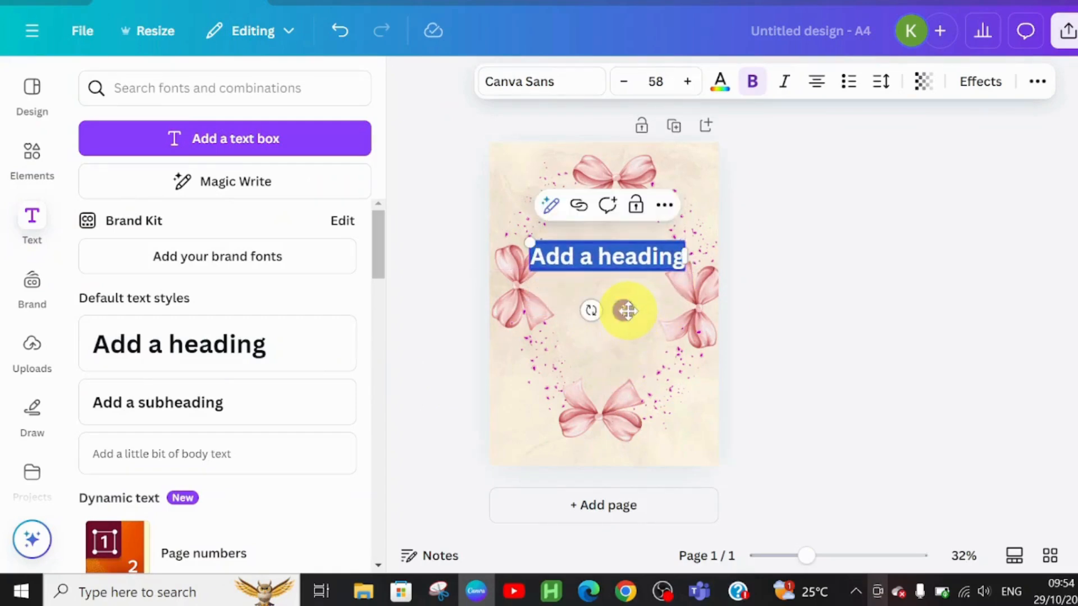
pyautogui.write('GRATITUDE JOURNAL')
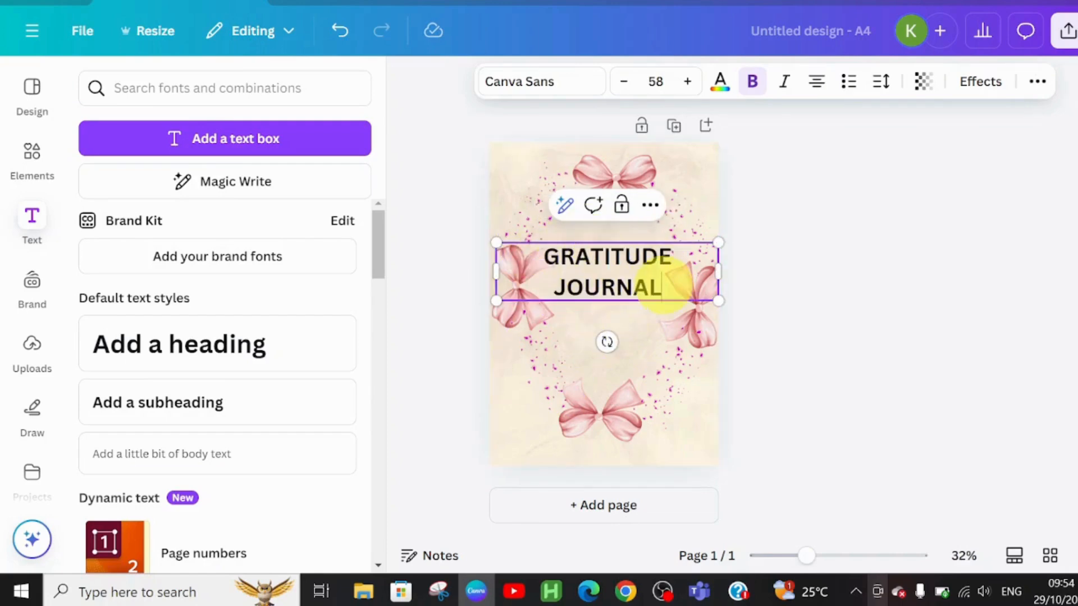
# Change the heading's font to Blaka.
pyautogui.click(537, 91)
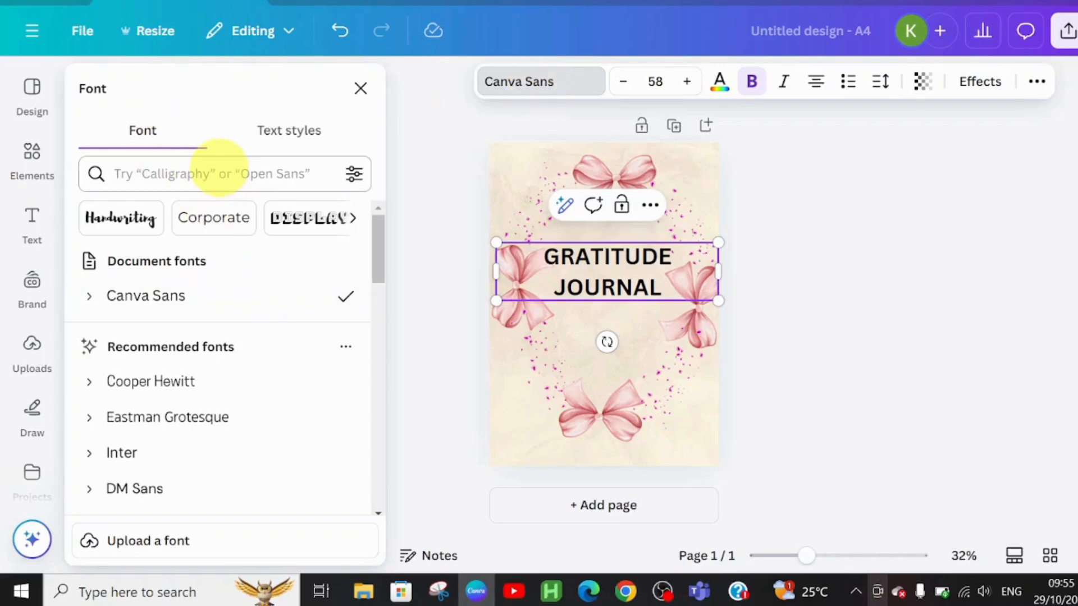
pyautogui.write('BLA')
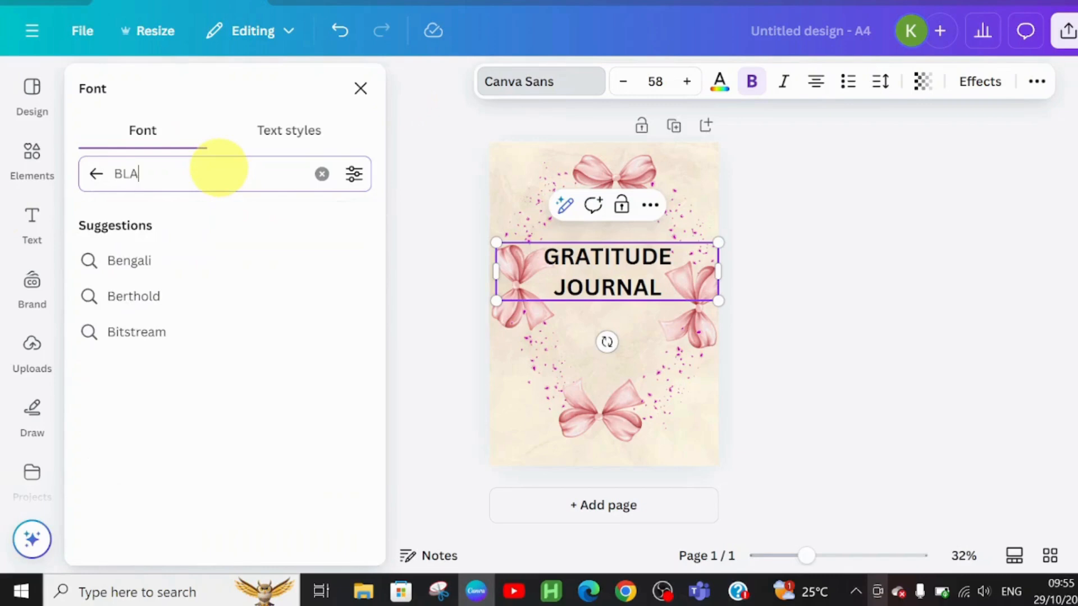
pyautogui.write('L')
pyautogui.press('BackSpace')
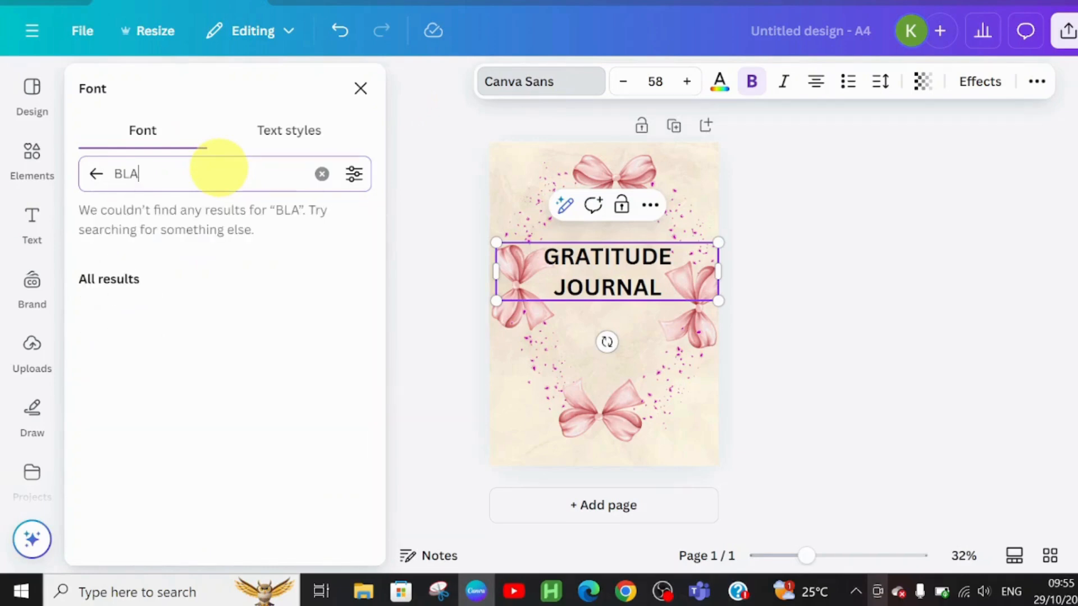
pyautogui.write('KA')
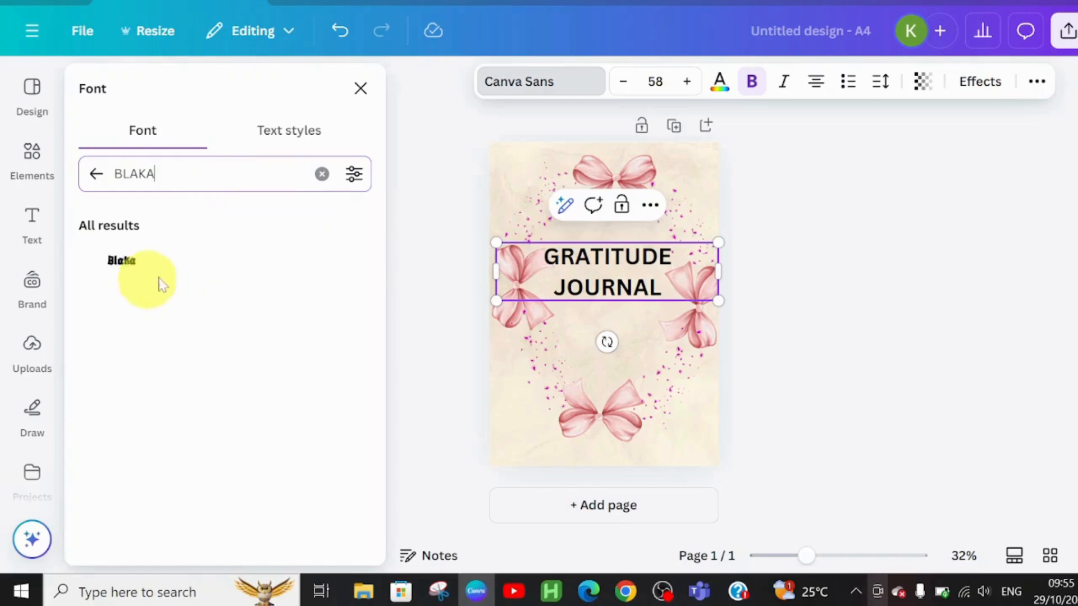
pyautogui.click(178, 274)
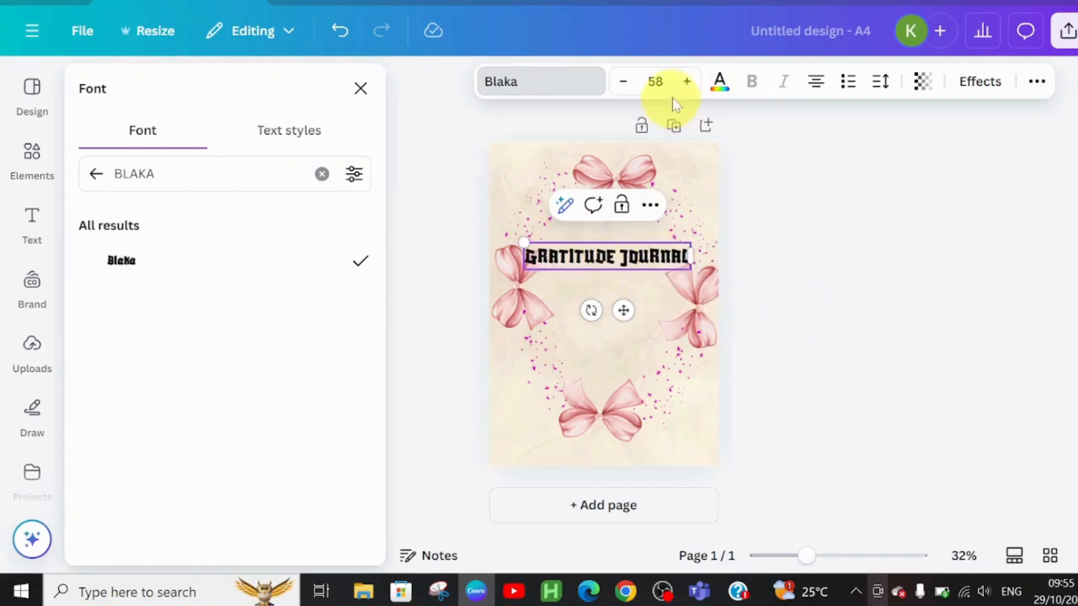
# Increase the heading's font size to 97.
pyautogui.click(686, 82)
pyautogui.click(686, 82)
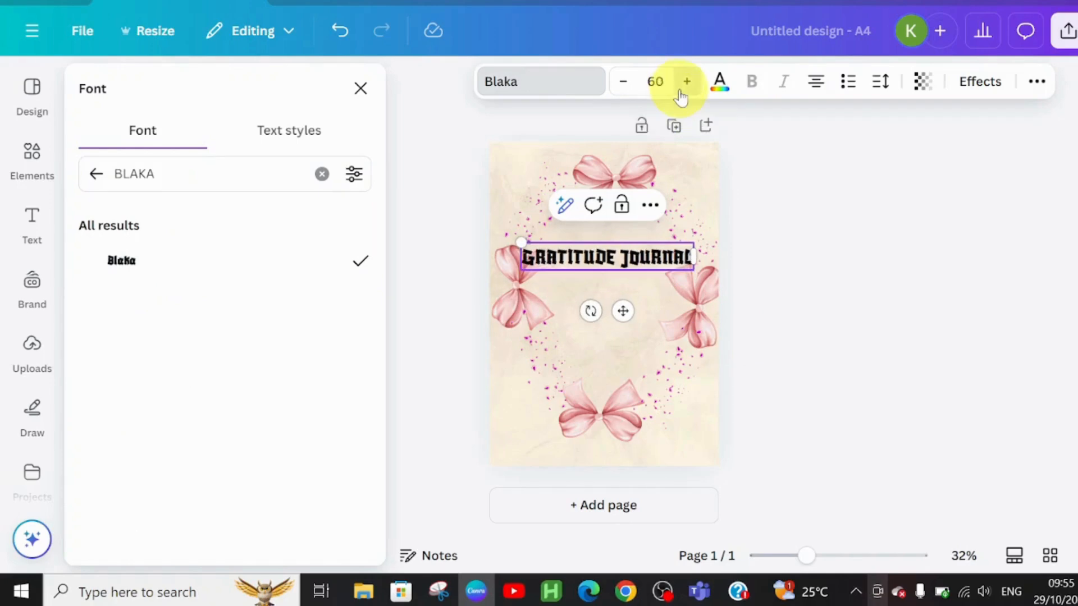
pyautogui.click(686, 82)
pyautogui.click(686, 82)
pyautogui.click(681, 92)
pyautogui.click(680, 92)
pyautogui.click(680, 92)
pyautogui.click(680, 91)
pyautogui.click(680, 91)
pyautogui.click(681, 92)
pyautogui.click(680, 91)
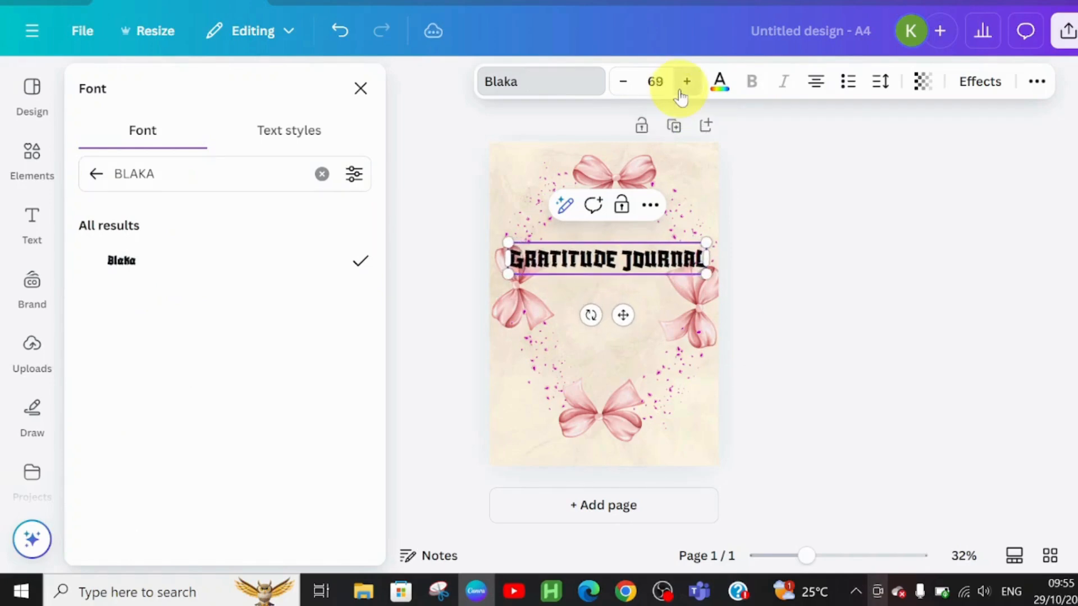
pyautogui.click(681, 92)
pyautogui.click(681, 92)
pyautogui.click(680, 92)
pyautogui.click(680, 91)
pyautogui.click(681, 92)
pyautogui.click(680, 92)
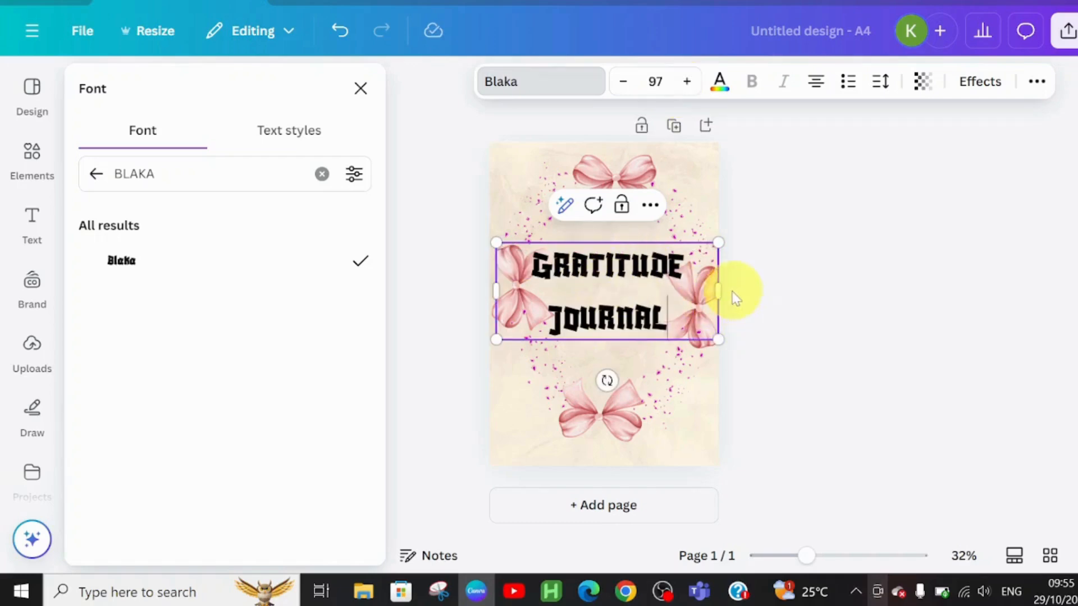
pyautogui.click(662, 335)
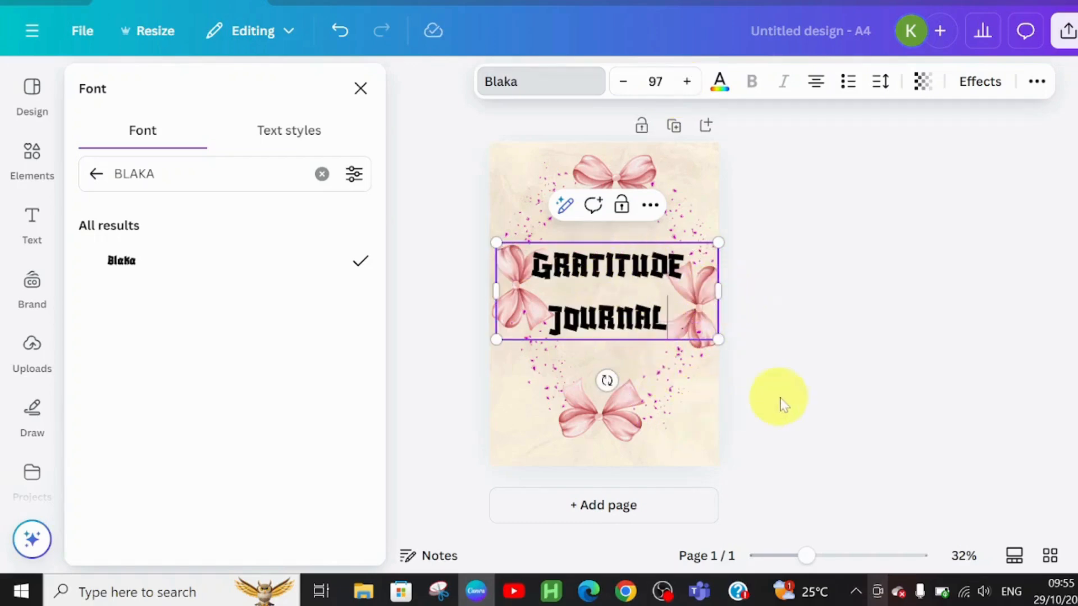
pyautogui.press('Escape')
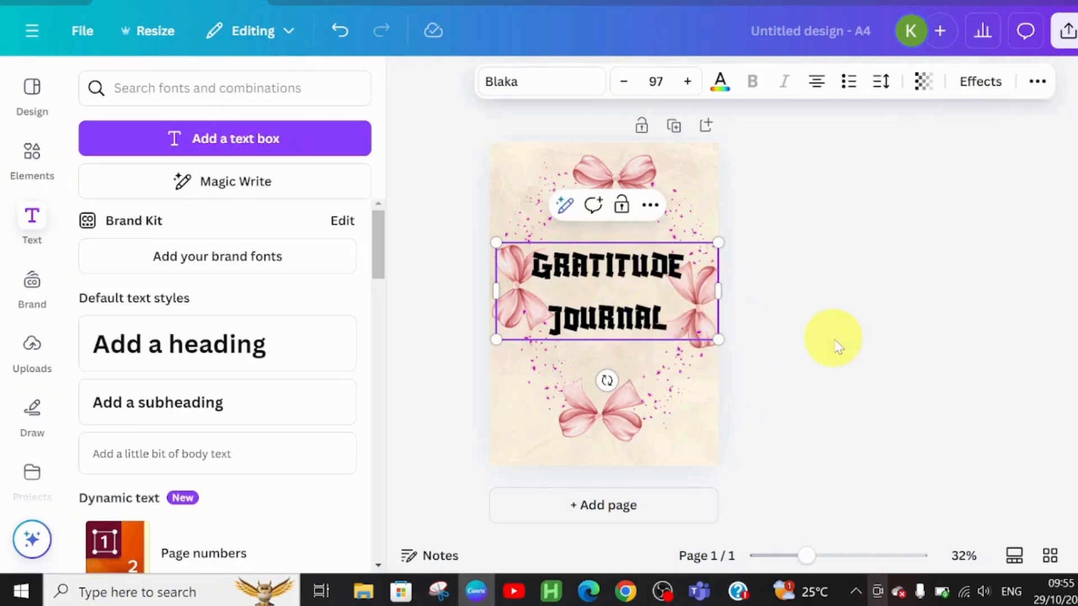
pyautogui.click(835, 344)
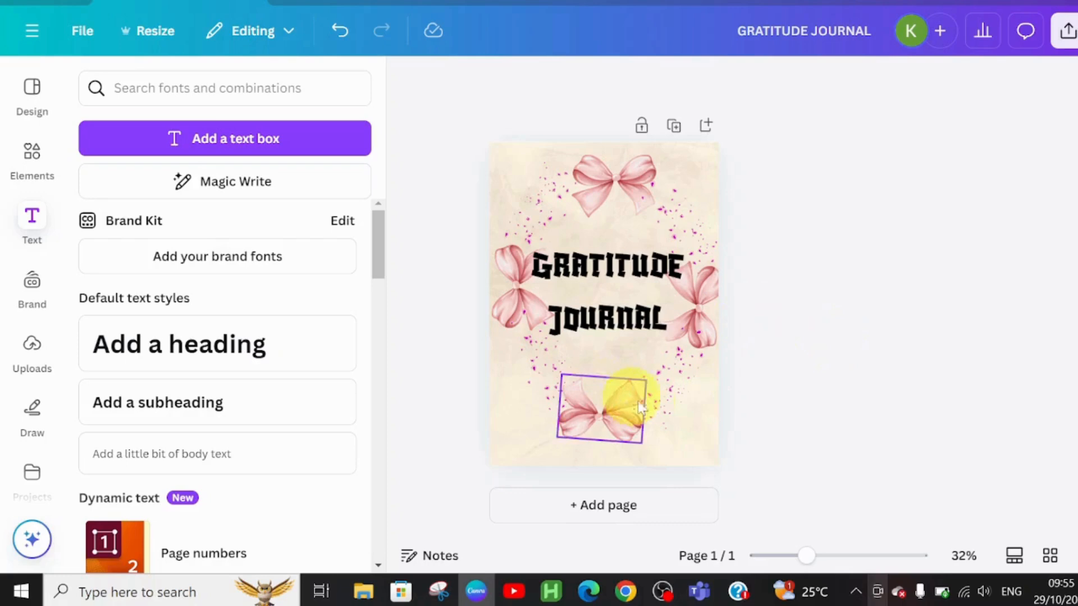
# Shift the heading slightly upward and nudge the lower-left petals into place.
pyautogui.moveTo(615, 319); pyautogui.dragTo(614, 301)
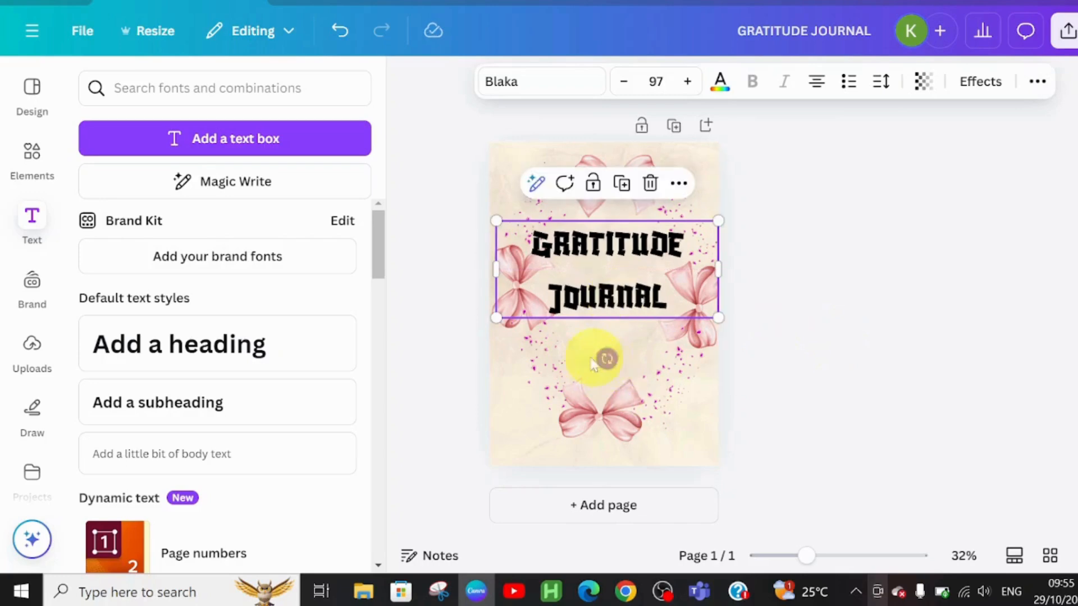
pyautogui.click(916, 391)
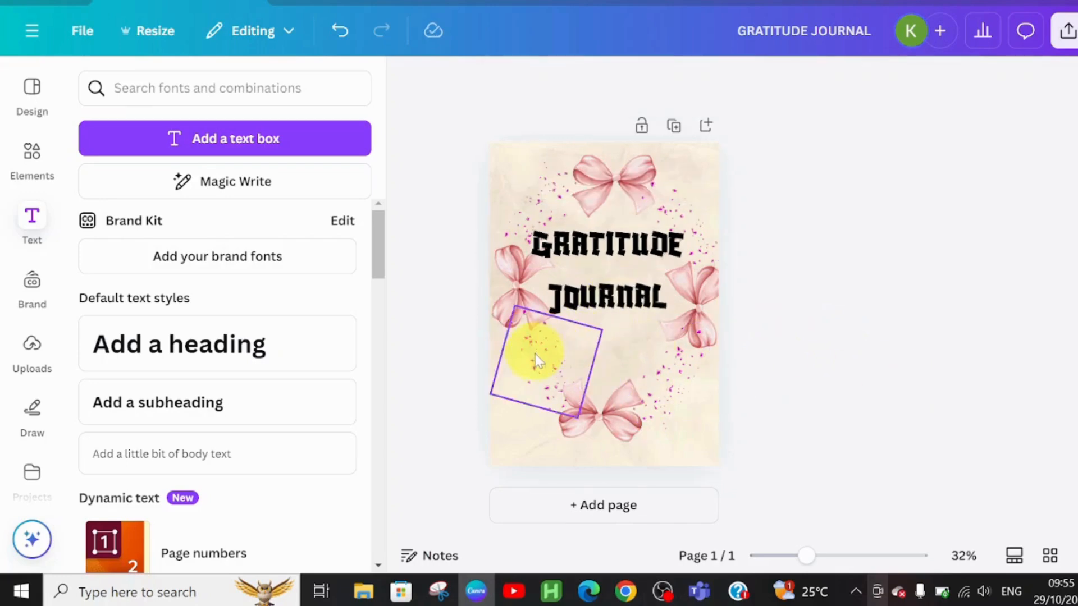
pyautogui.moveTo(530, 368); pyautogui.dragTo(523, 362)
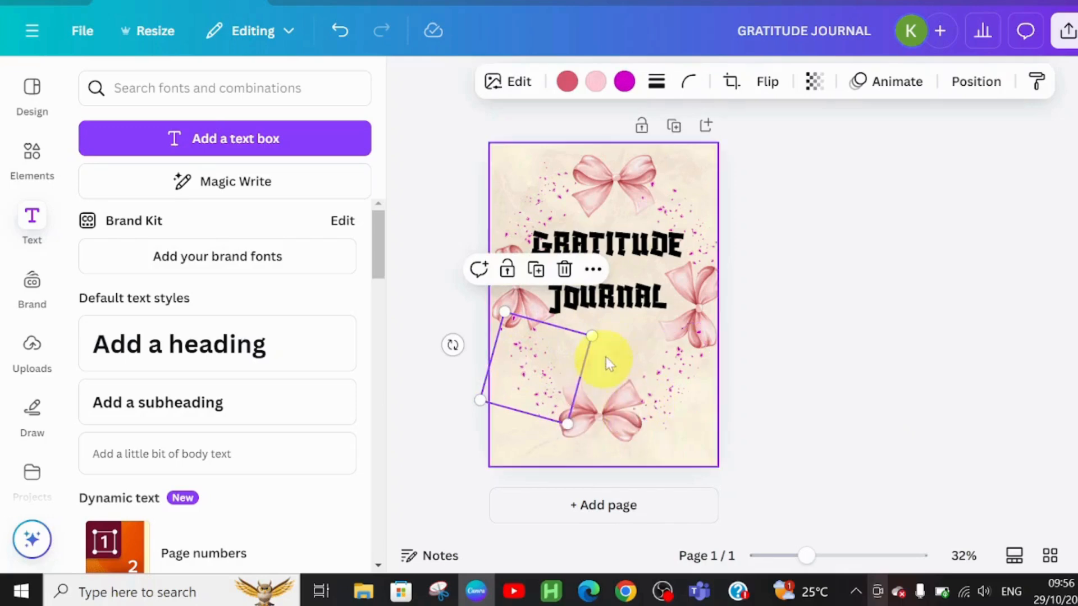
pyautogui.click(589, 348)
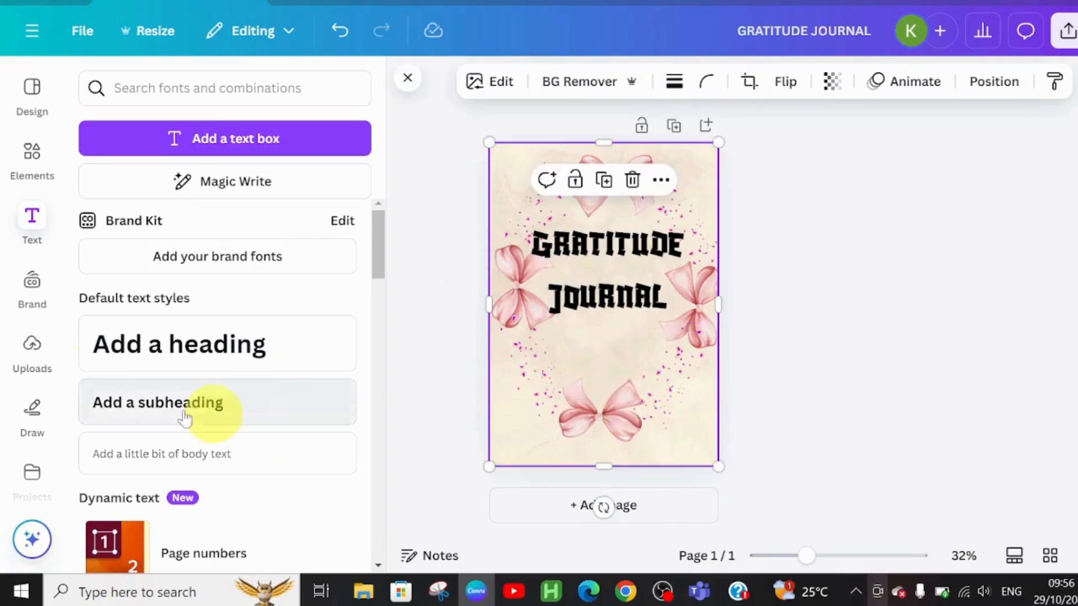
# Add a subheading below the title and paste the text "DAILY REFLECTIONS" into it.
pyautogui.click(124, 417)
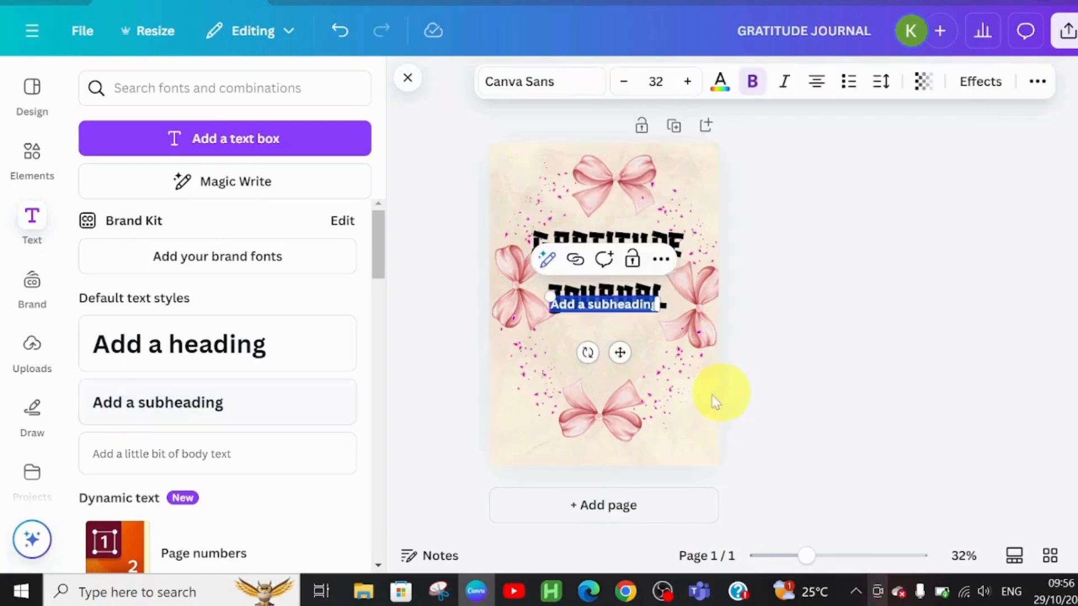
pyautogui.moveTo(616, 352); pyautogui.dragTo(617, 388)
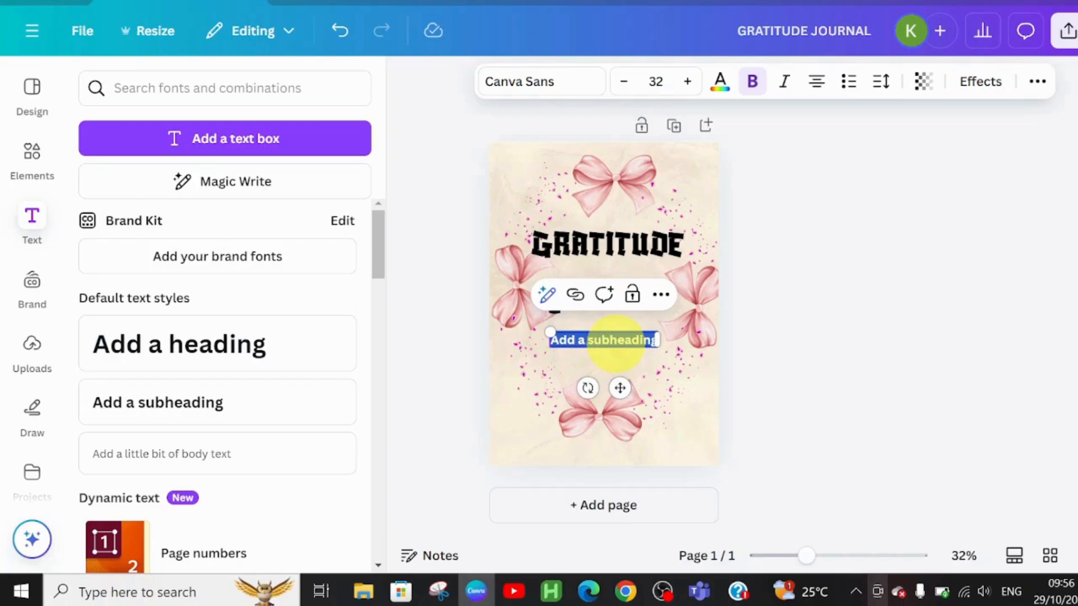
pyautogui.write('DAILY REFLECTIONS')
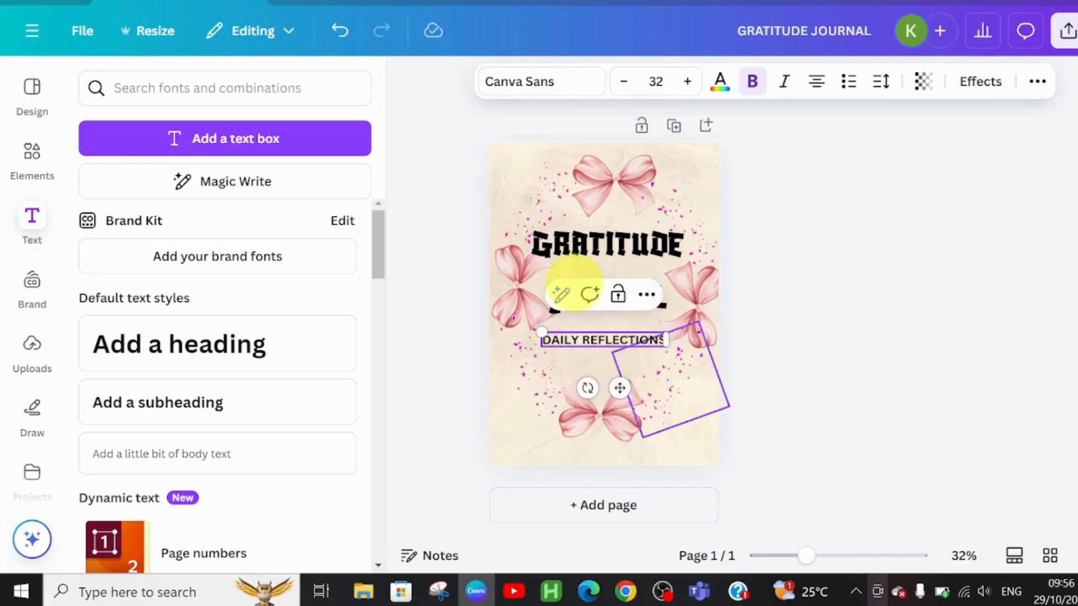
# Set the subheading's font to Lato and reduce its size to 24.
pyautogui.click(517, 82)
pyautogui.write('LATO')
pyautogui.click(113, 264)
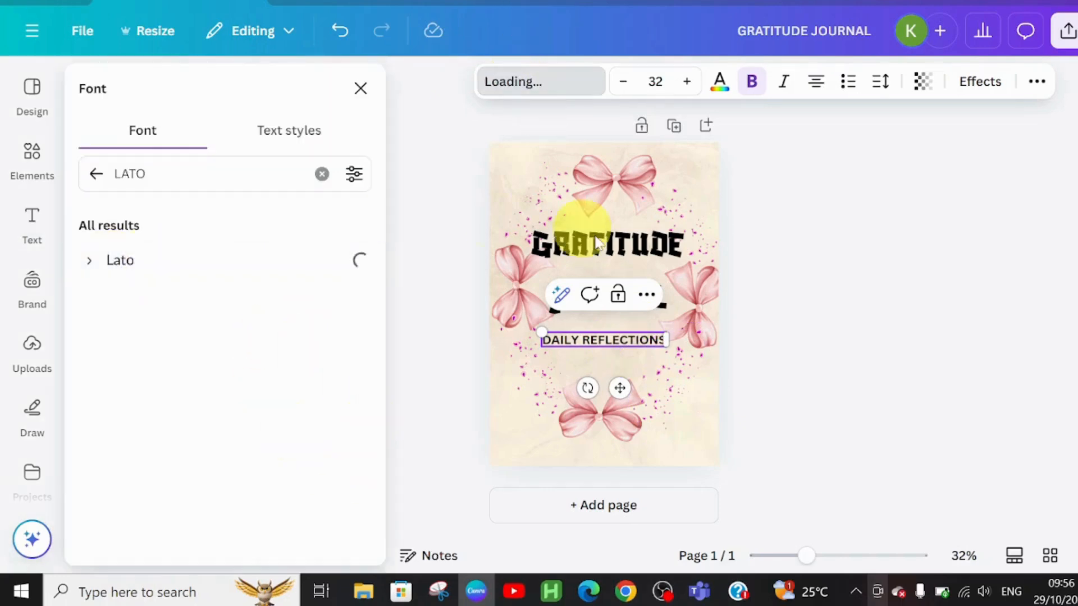
pyautogui.click(623, 89)
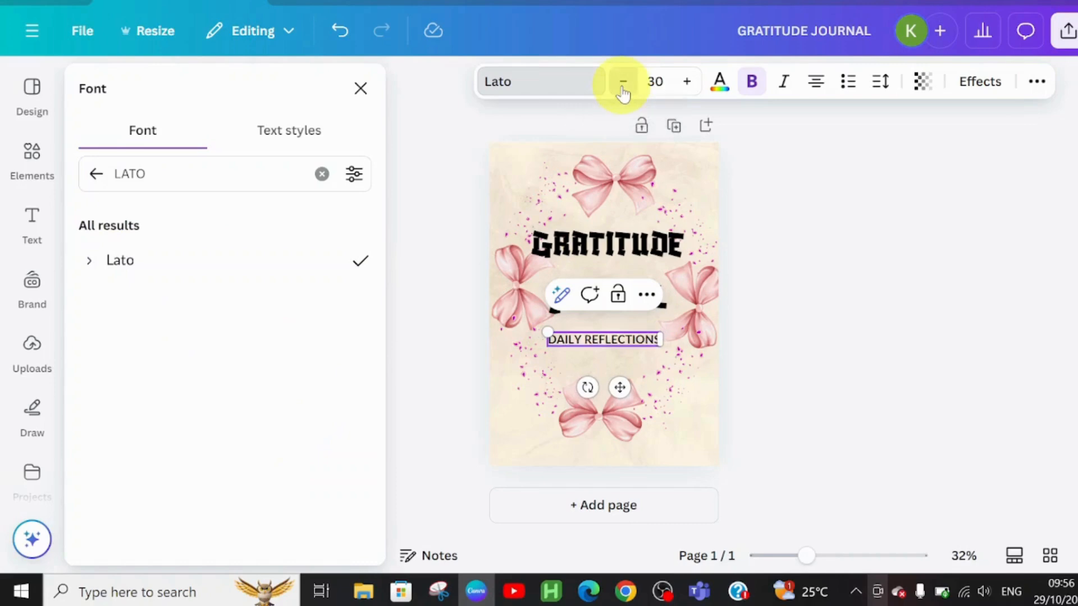
pyautogui.click(623, 90)
pyautogui.click(623, 90)
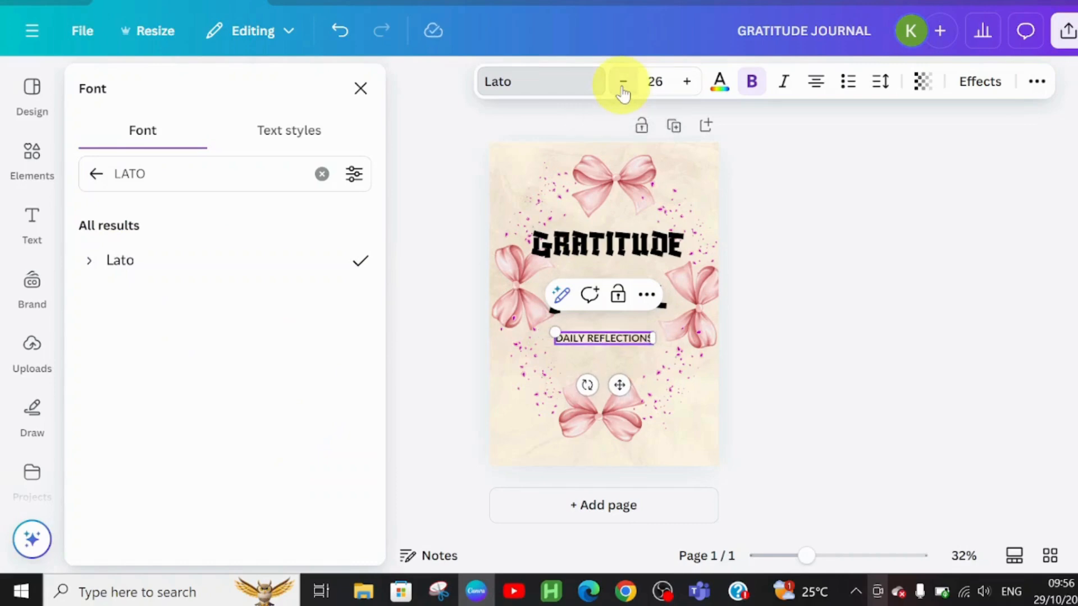
pyautogui.click(623, 90)
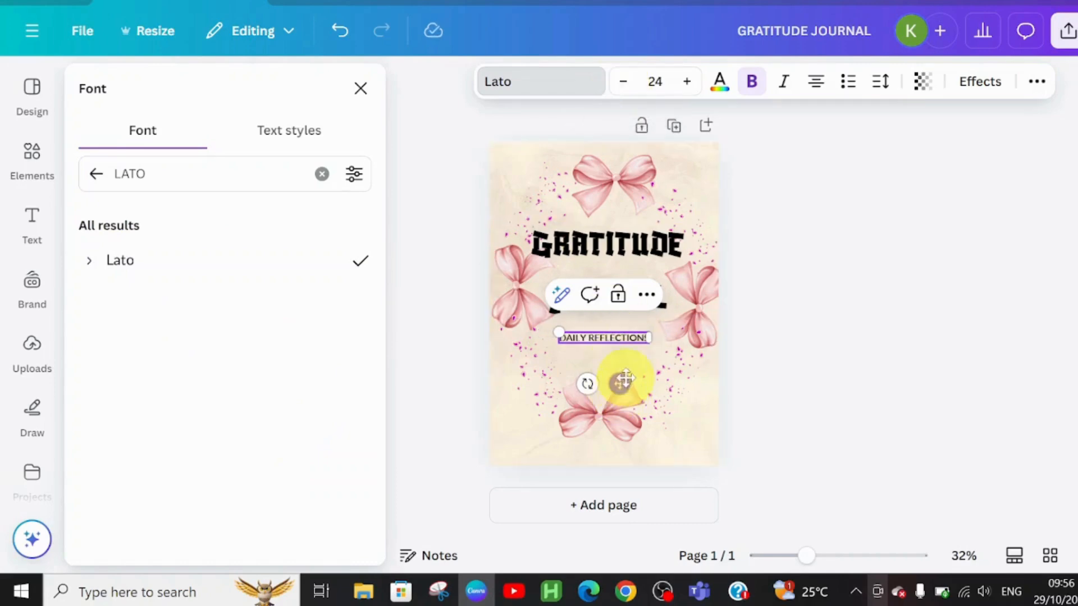
pyautogui.moveTo(622, 387); pyautogui.dragTo(625, 387)
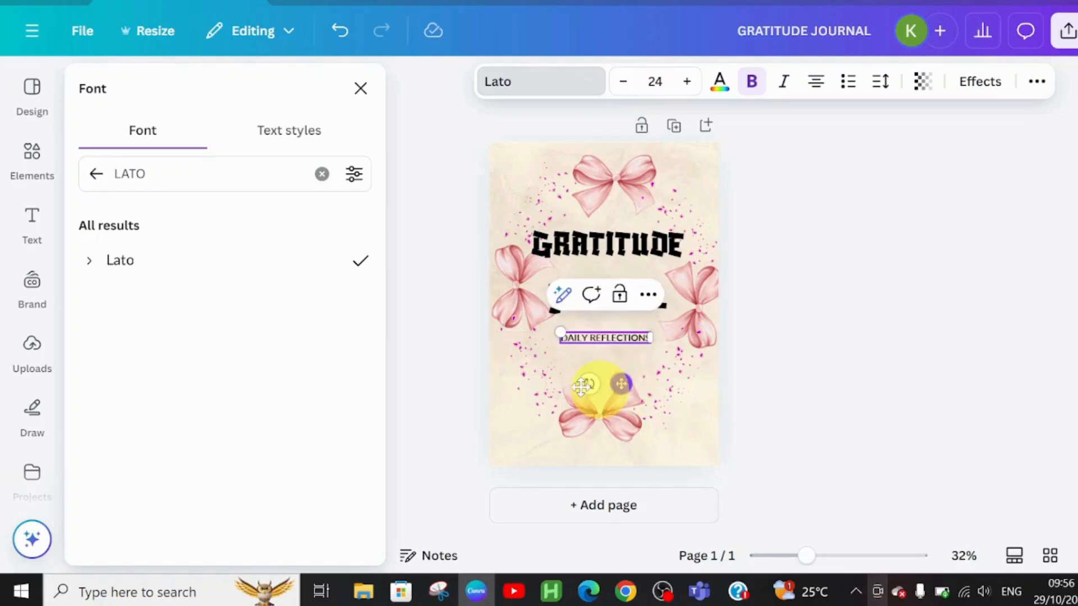
pyautogui.click(769, 415)
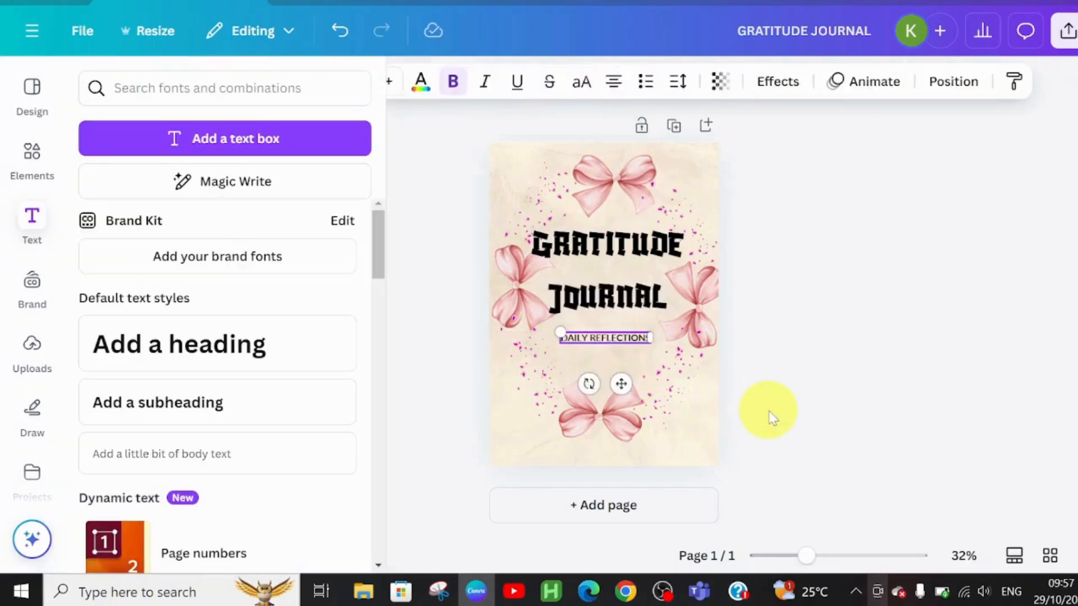
# Add a second blank page to the design.
pyautogui.click(674, 447)
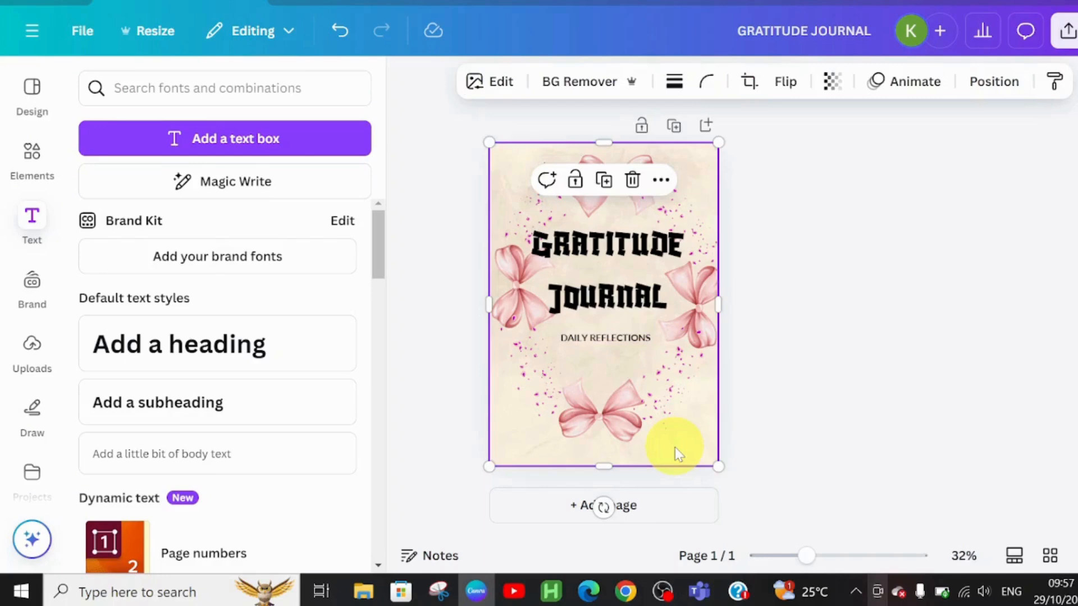
pyautogui.click(669, 510)
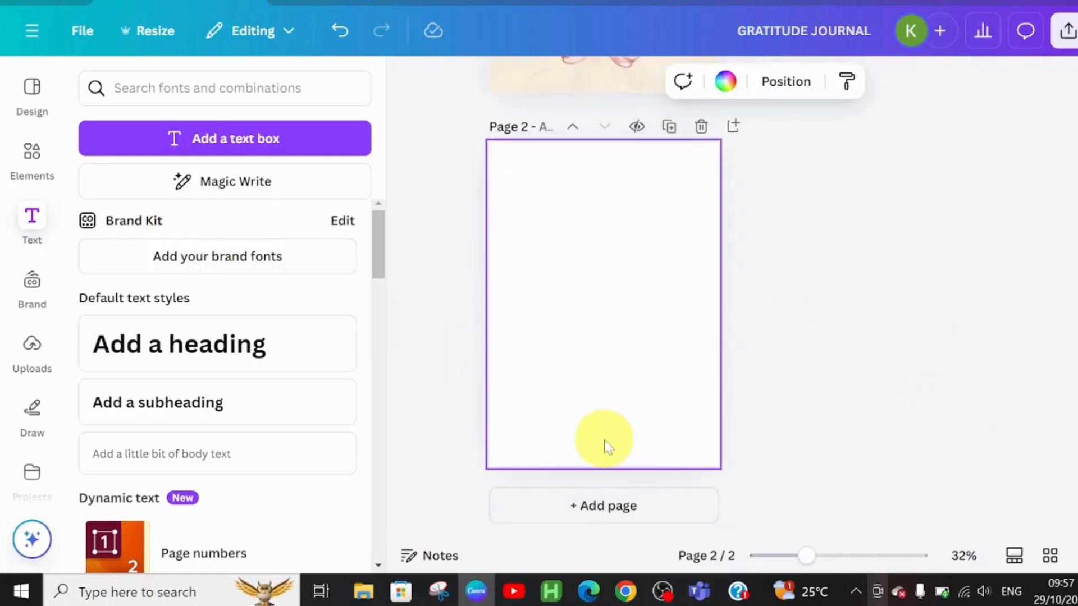
# Search the elements library for GRATITUDE graphics and add the illustration of a woman hugging a heart to page 2.
pyautogui.click(32, 153)
pyautogui.click(138, 88)
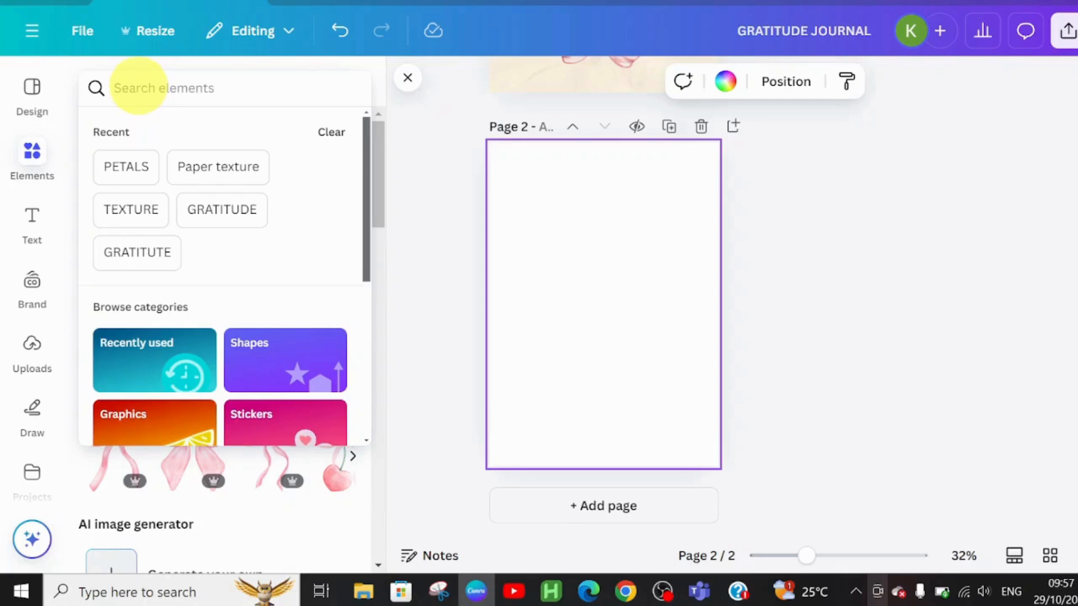
pyautogui.write('GRAT')
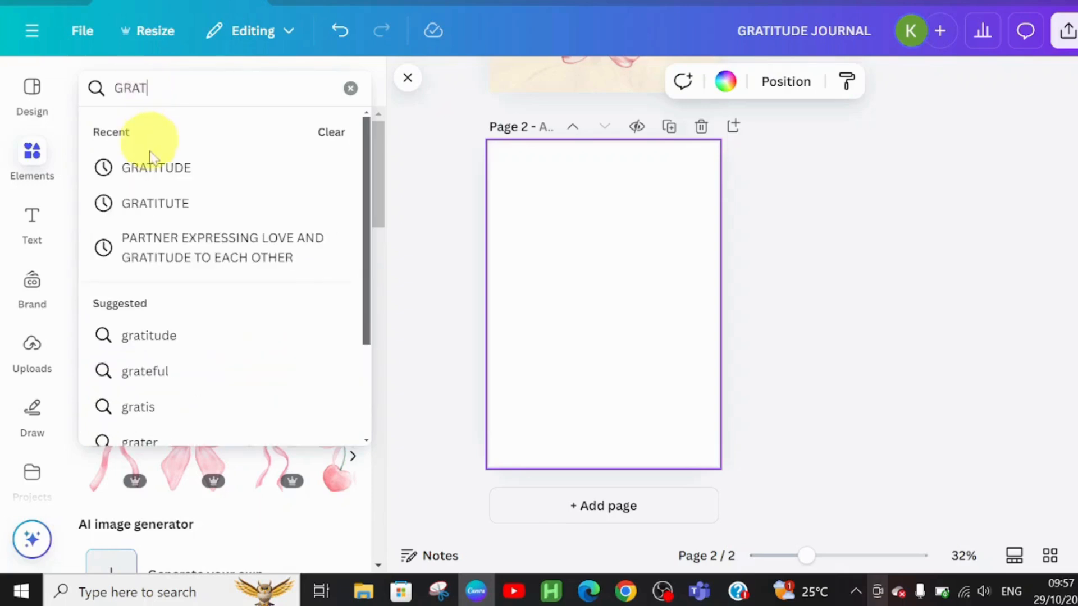
pyautogui.click(153, 169)
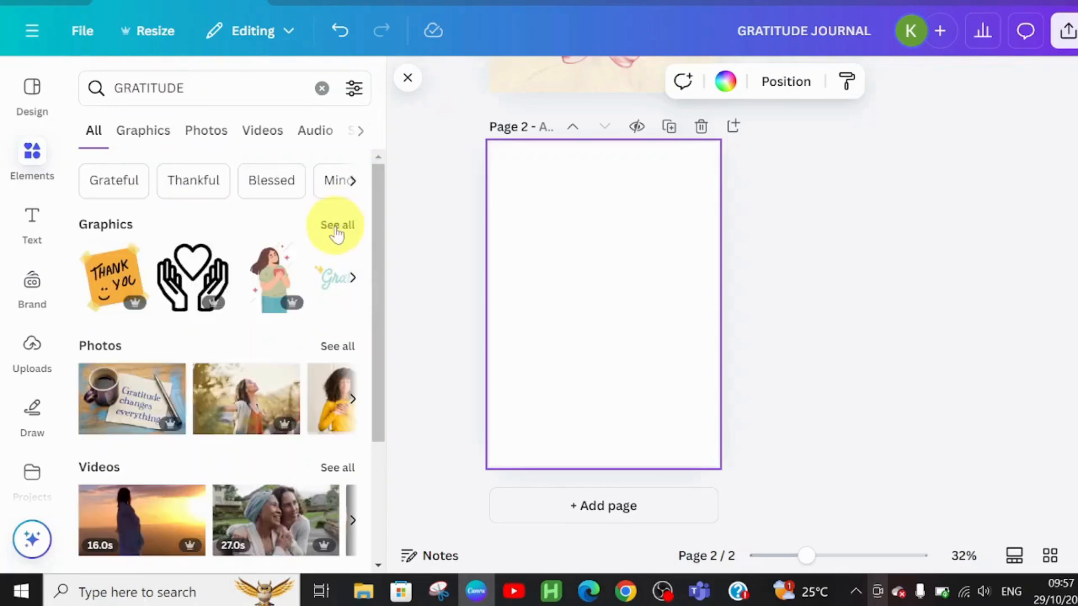
pyautogui.click(335, 227)
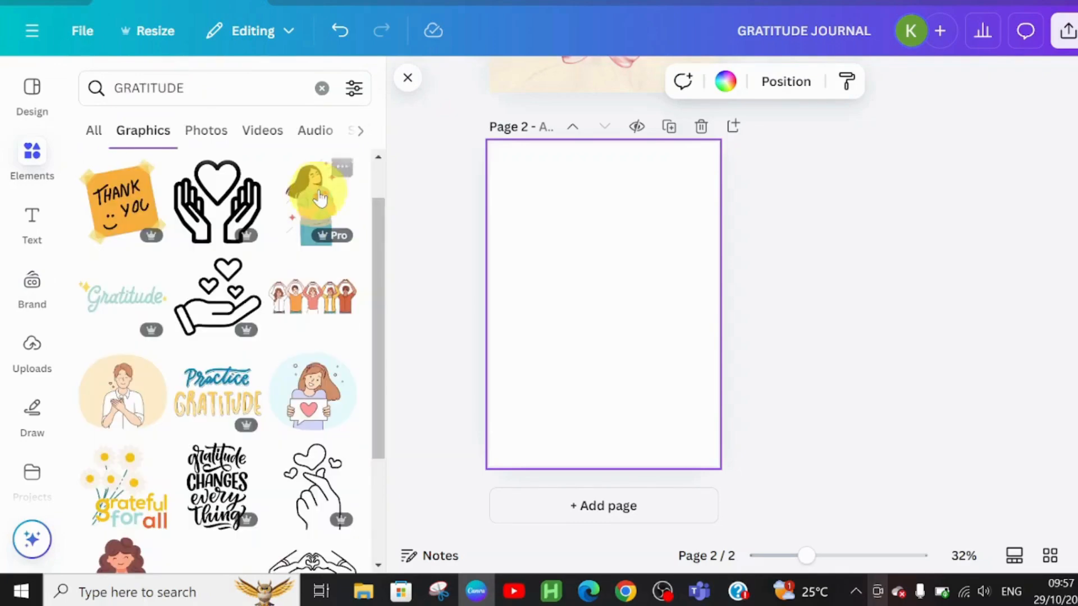
pyautogui.click(317, 202)
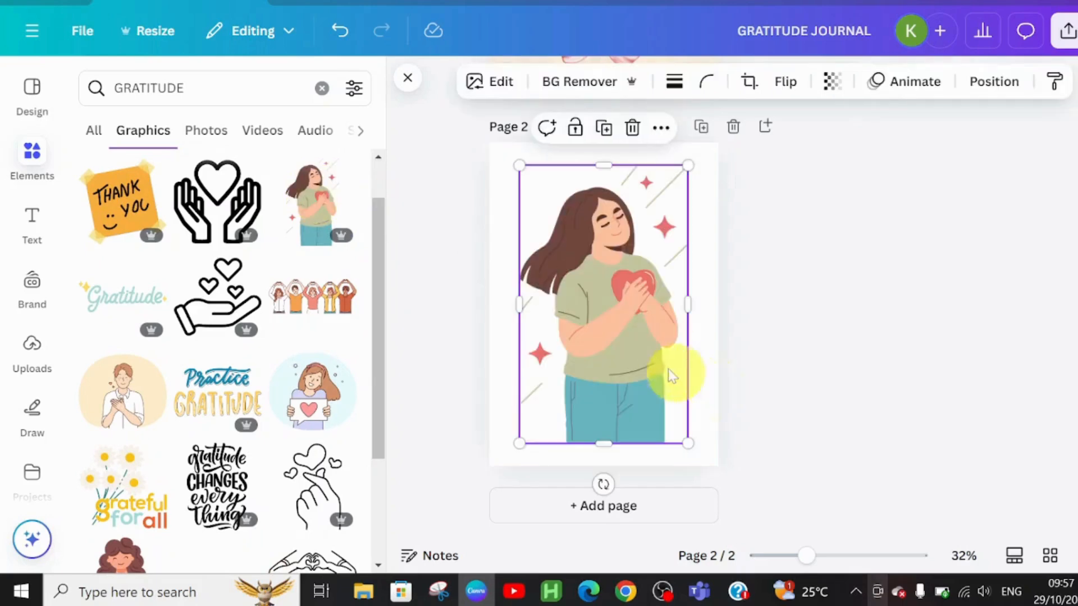
# Shrink the illustration and place it in the lower-left corner of page 2.
pyautogui.moveTo(599, 358); pyautogui.dragTo(568, 381)
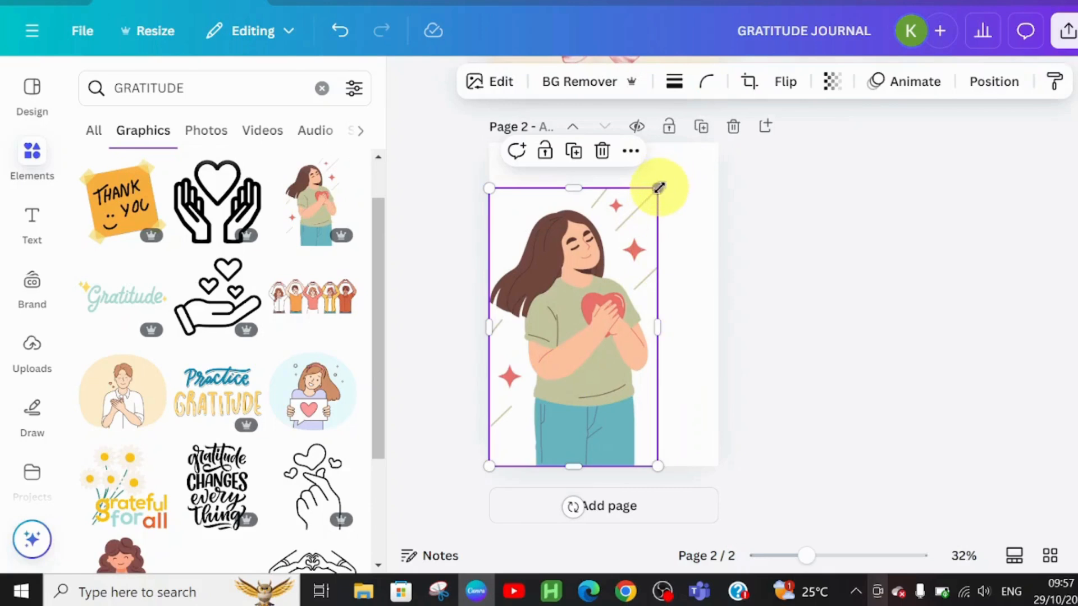
pyautogui.moveTo(659, 187); pyautogui.dragTo(574, 387)
pyautogui.click(547, 175)
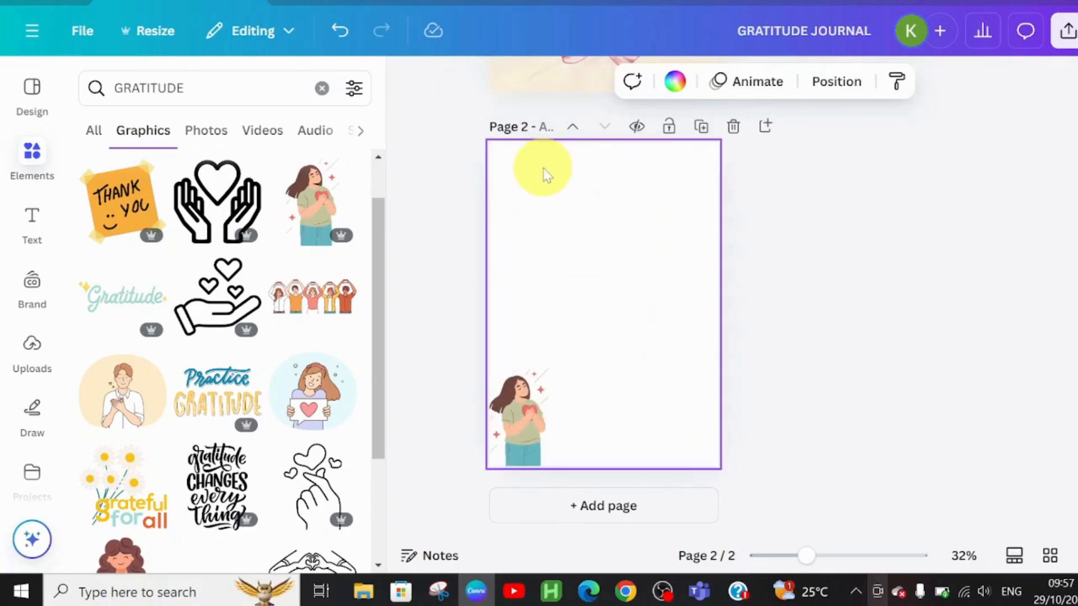
# Add a heading near the top of page 2 and replace its text with DATE.
pyautogui.click(35, 221)
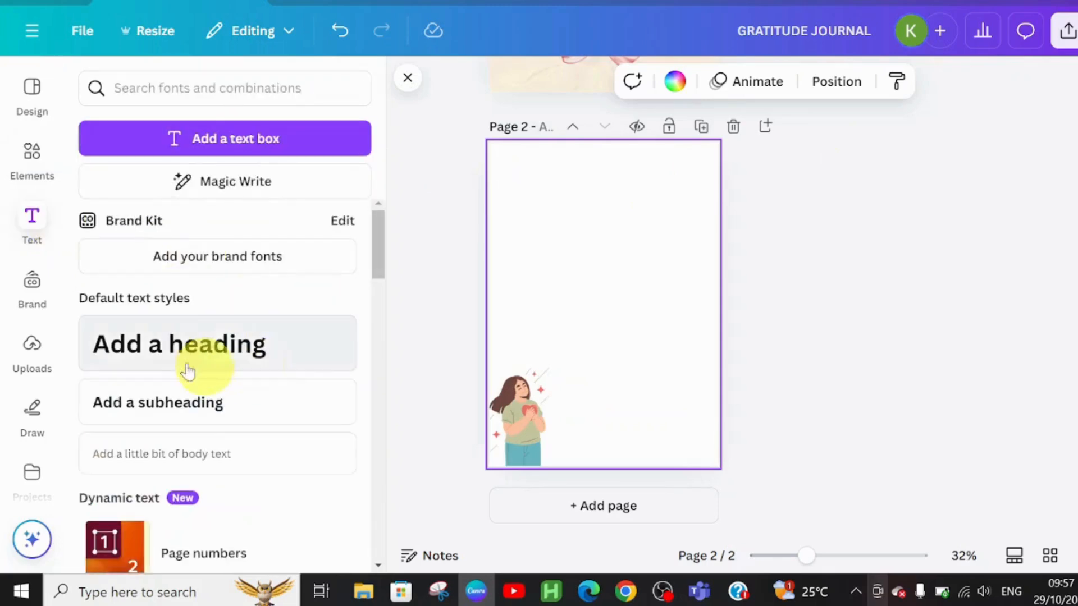
pyautogui.click(172, 351)
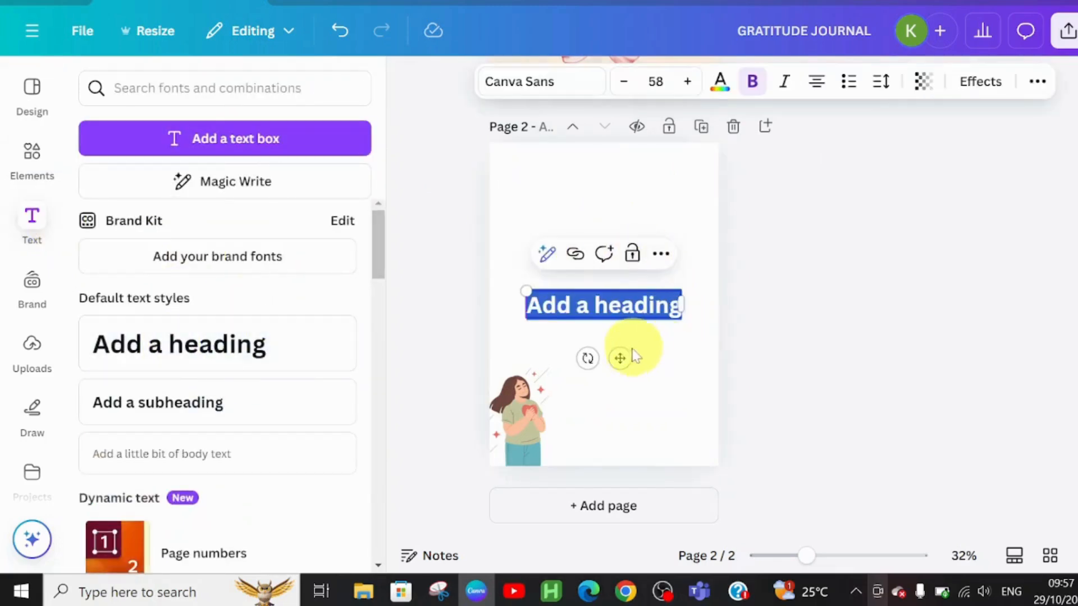
pyautogui.moveTo(619, 357); pyautogui.dragTo(594, 222)
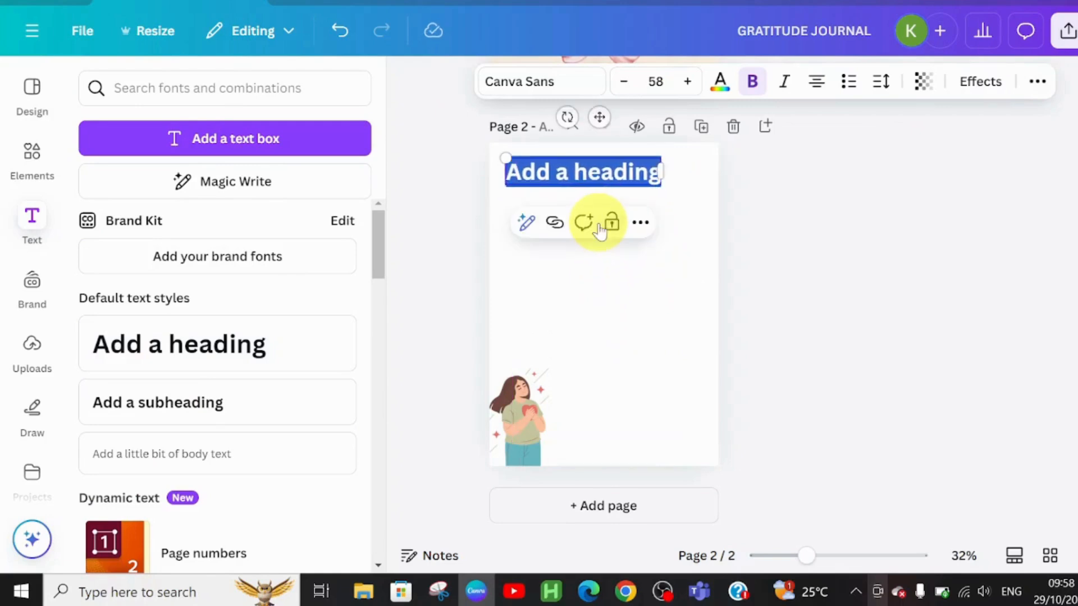
pyautogui.write('DATE')
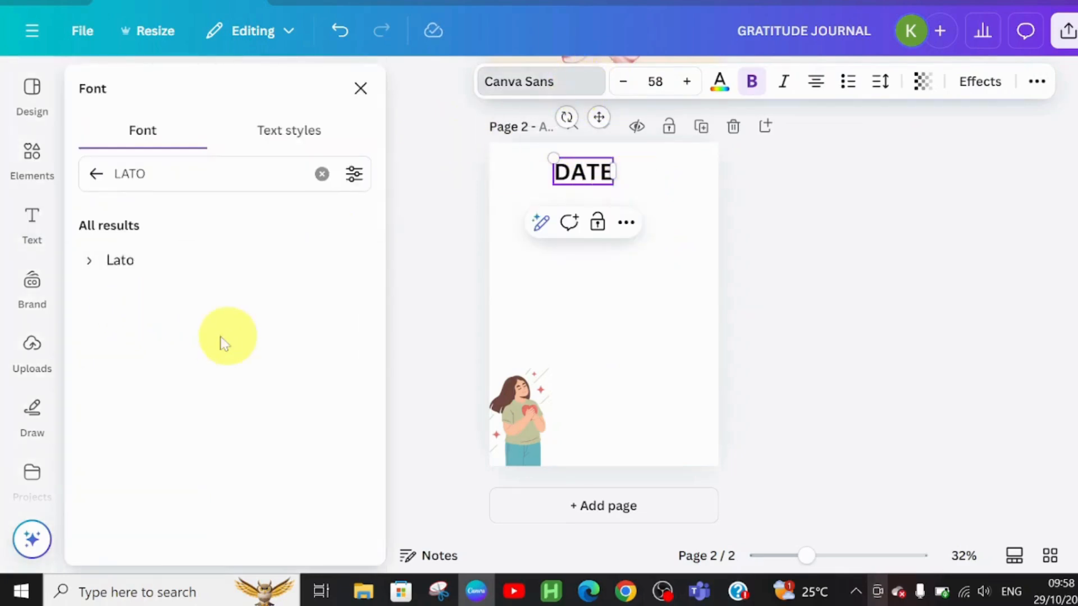
# Change the DATE heading's font to Blaka.
pyautogui.doubleClick(135, 174)
pyautogui.write('BLAKA')
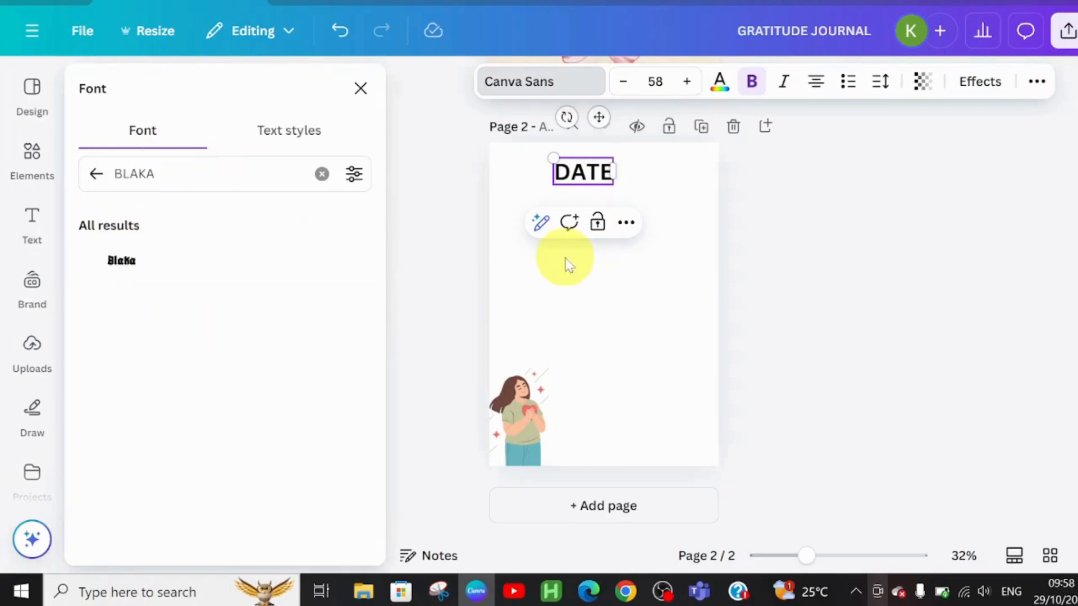
pyautogui.click(154, 265)
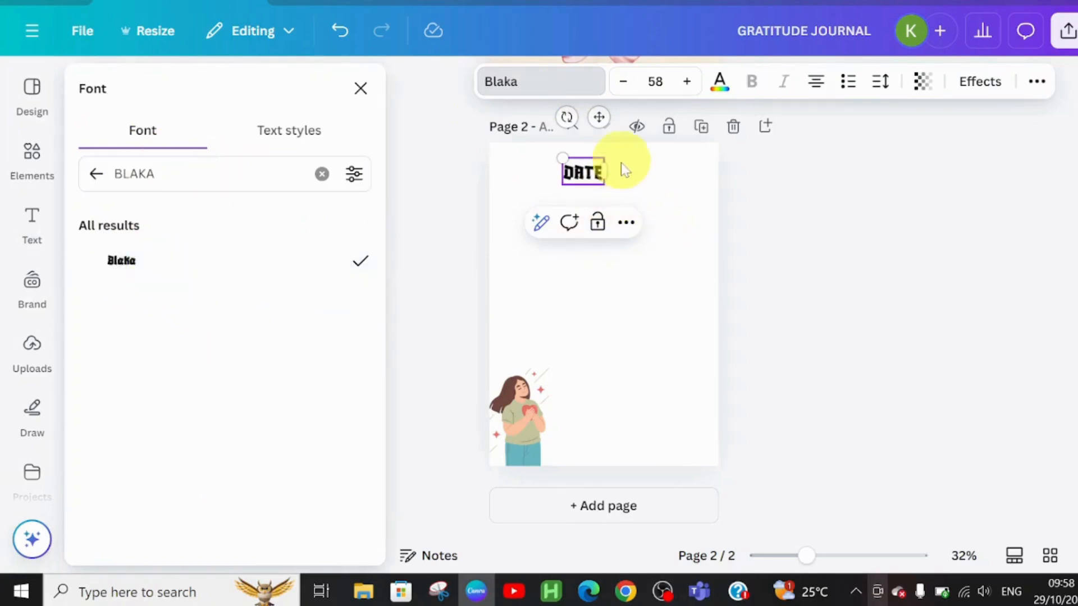
# Reduce the DATE text's size to 30 and move it to the page's upper-left corner.
pyautogui.click(623, 87)
pyautogui.click(623, 87)
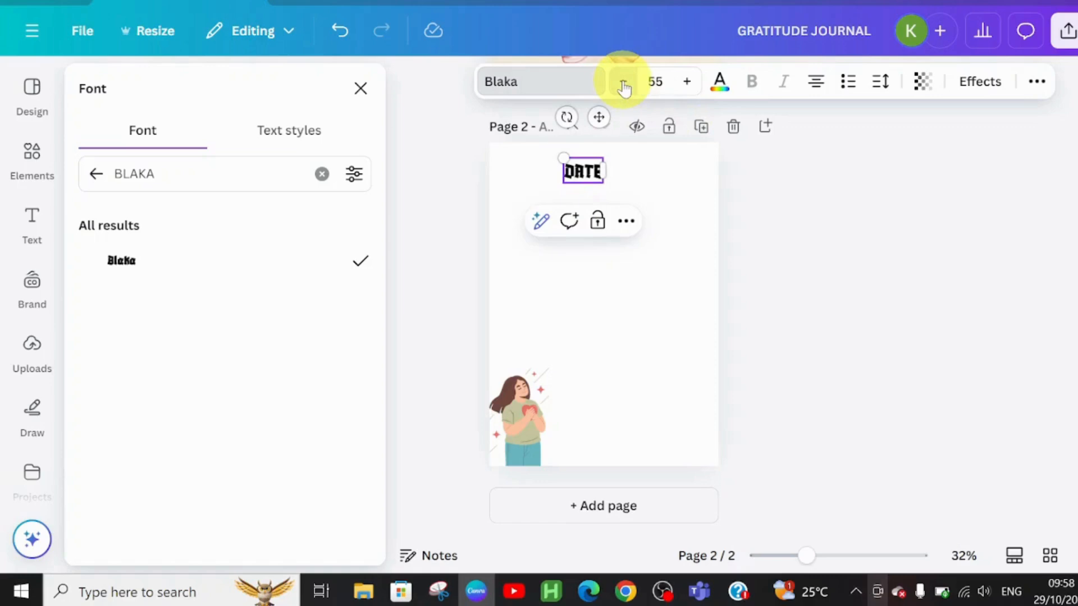
pyautogui.click(623, 87)
pyautogui.click(623, 87)
pyautogui.click(623, 87)
pyautogui.click(584, 167)
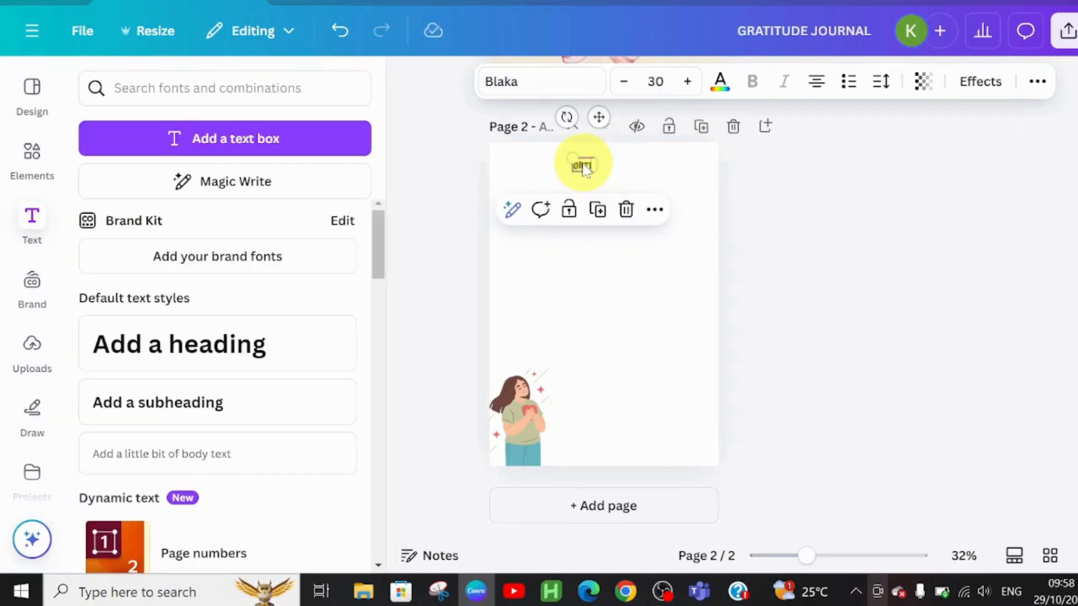
pyautogui.moveTo(584, 168); pyautogui.dragTo(527, 165)
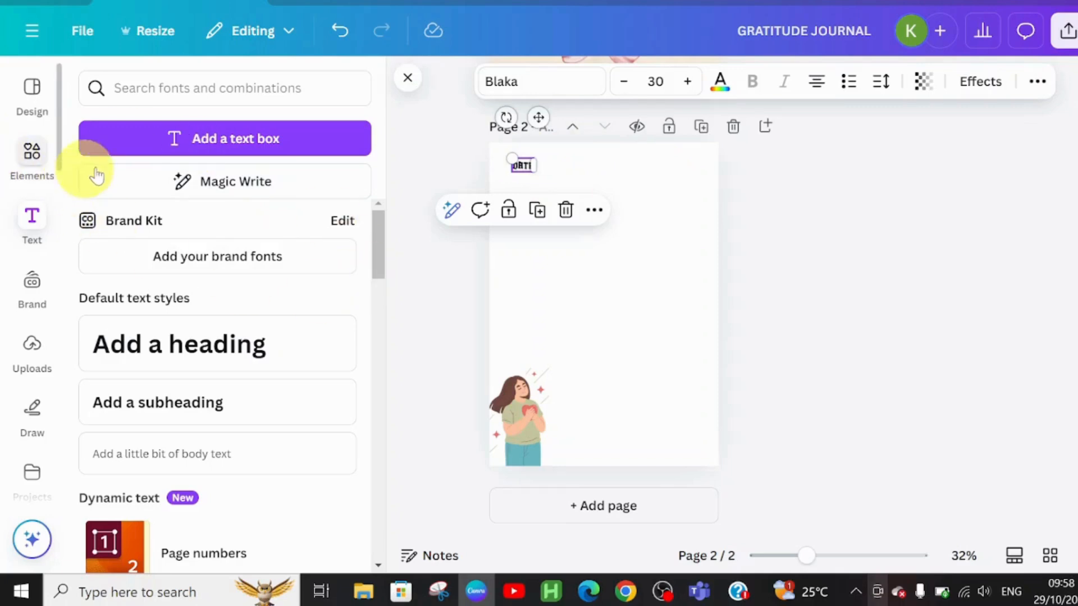
# Add a rounded pill shape and stretch it horizontally beside the DATE label at the top of the page.
pyautogui.click(32, 160)
pyautogui.click(325, 306)
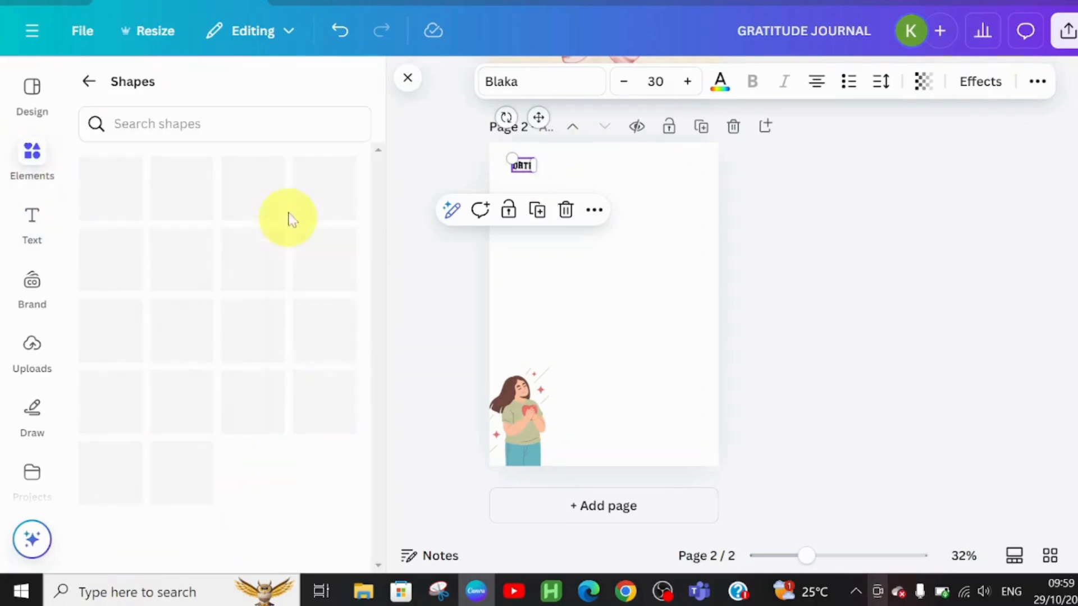
pyautogui.moveTo(372, 200); pyautogui.dragTo(373, 498)
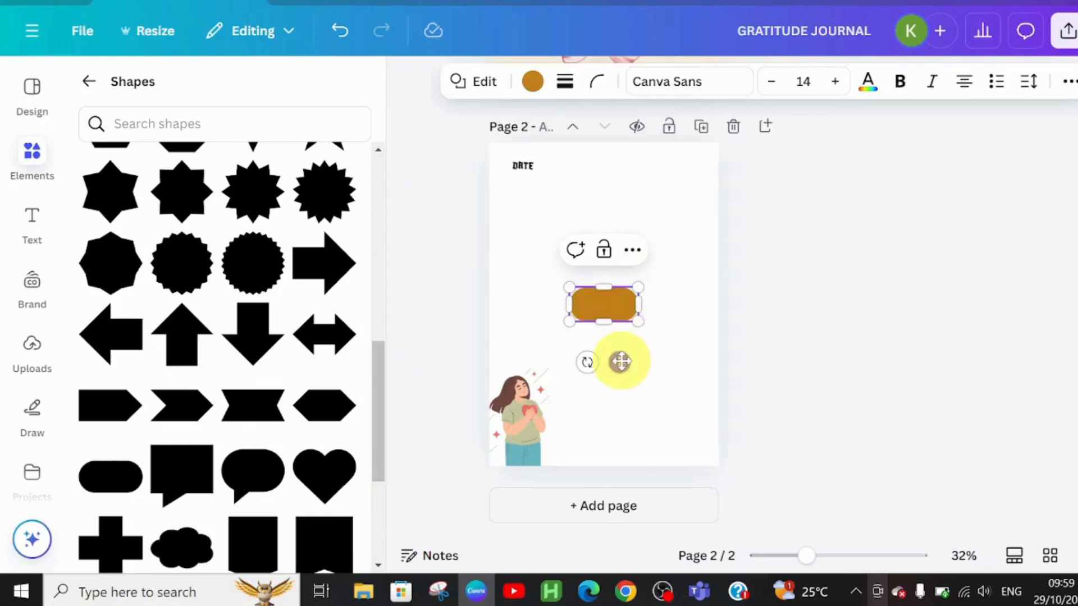
pyautogui.moveTo(622, 361); pyautogui.dragTo(609, 230)
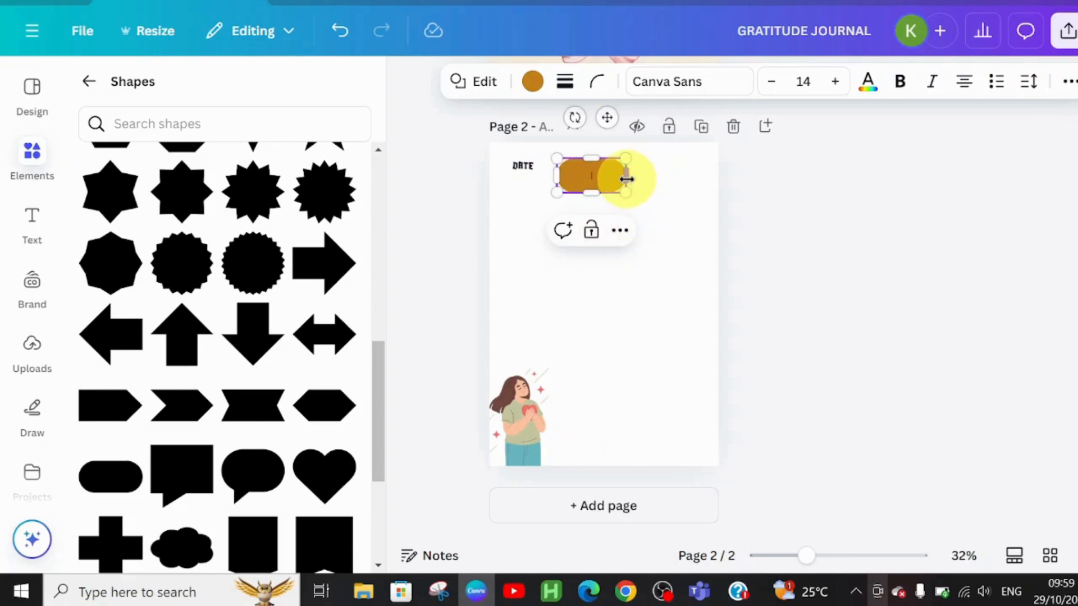
pyautogui.moveTo(626, 178); pyautogui.dragTo(701, 176)
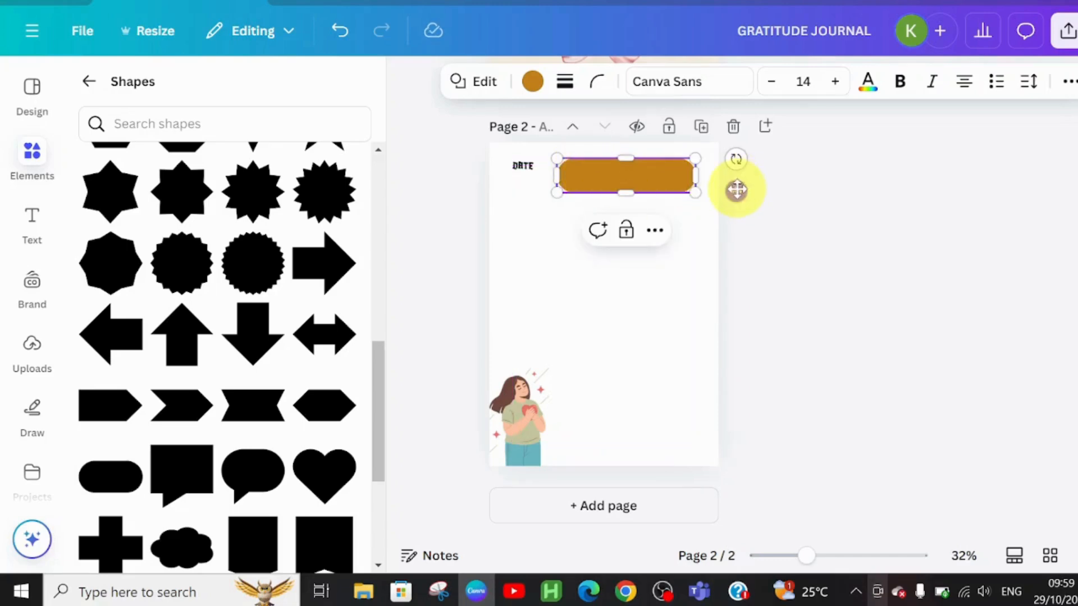
pyautogui.moveTo(736, 185); pyautogui.dragTo(734, 186)
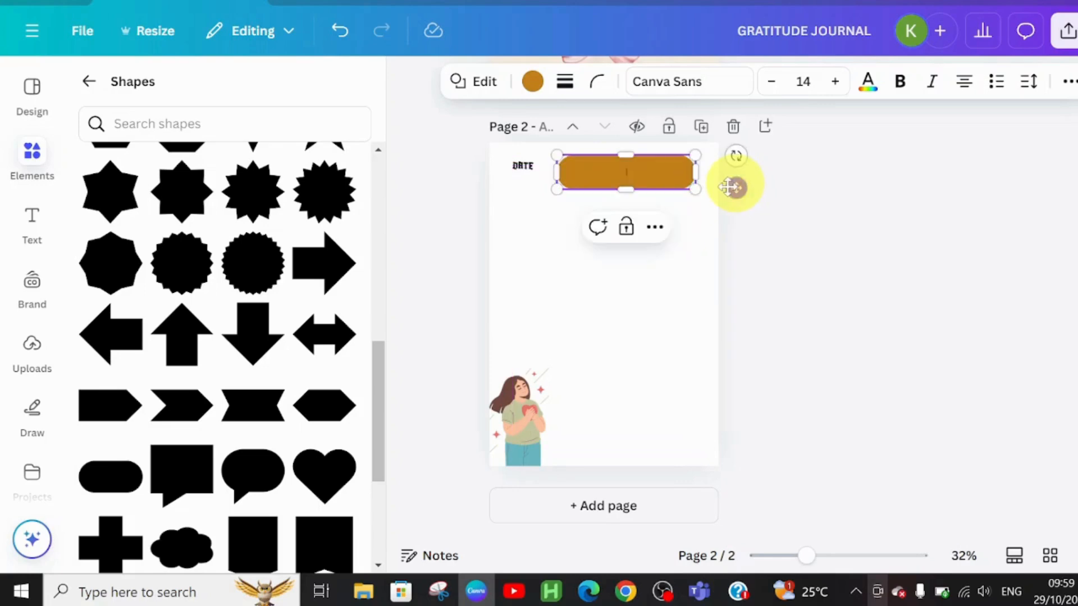
# Nudge the DATE label down so it lines up with the pill shape.
pyautogui.click(526, 168)
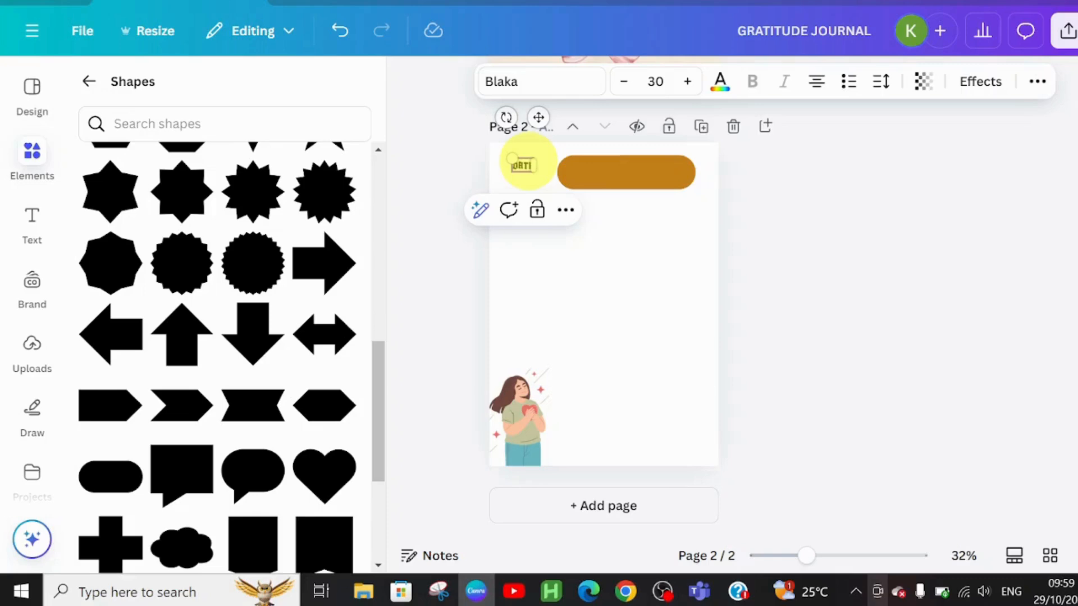
pyautogui.moveTo(516, 163); pyautogui.dragTo(519, 171)
pyautogui.click(660, 267)
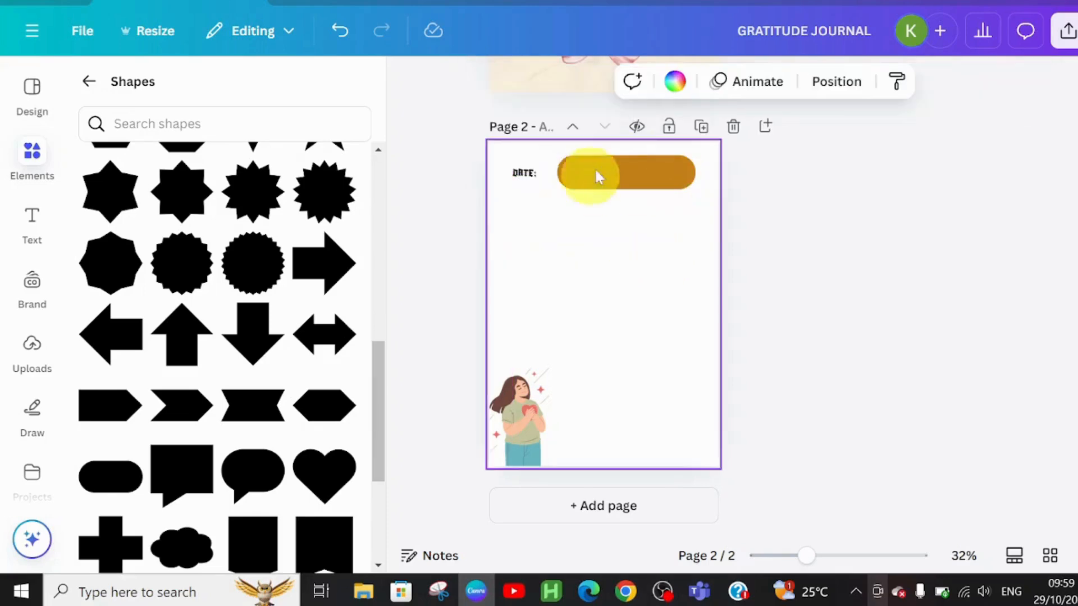
# Add a plain horizontal line below the date row and stretch it across the page width.
pyautogui.click(629, 169)
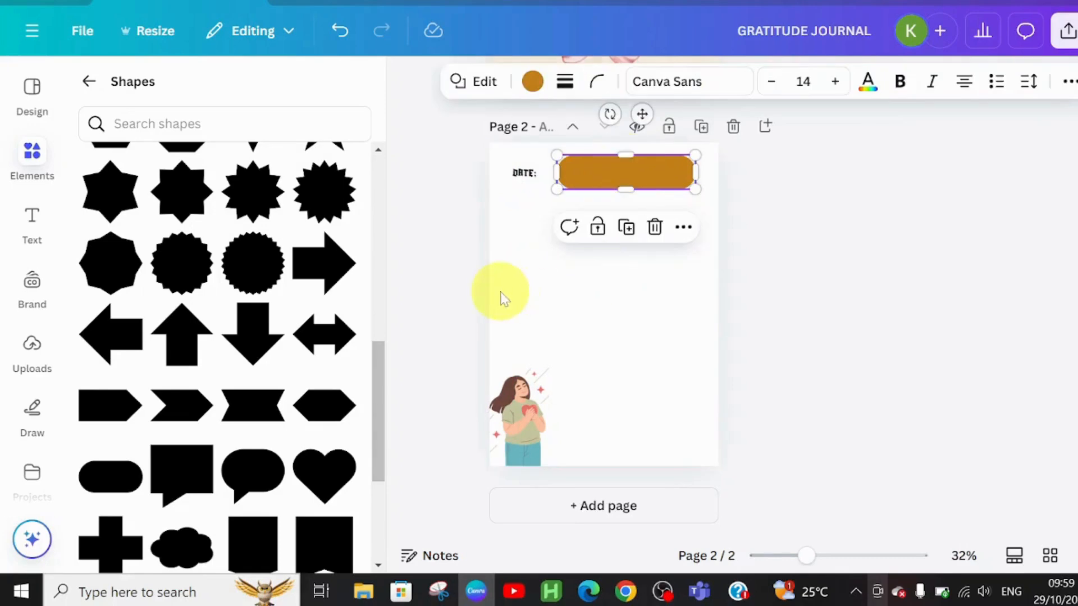
pyautogui.click(555, 305)
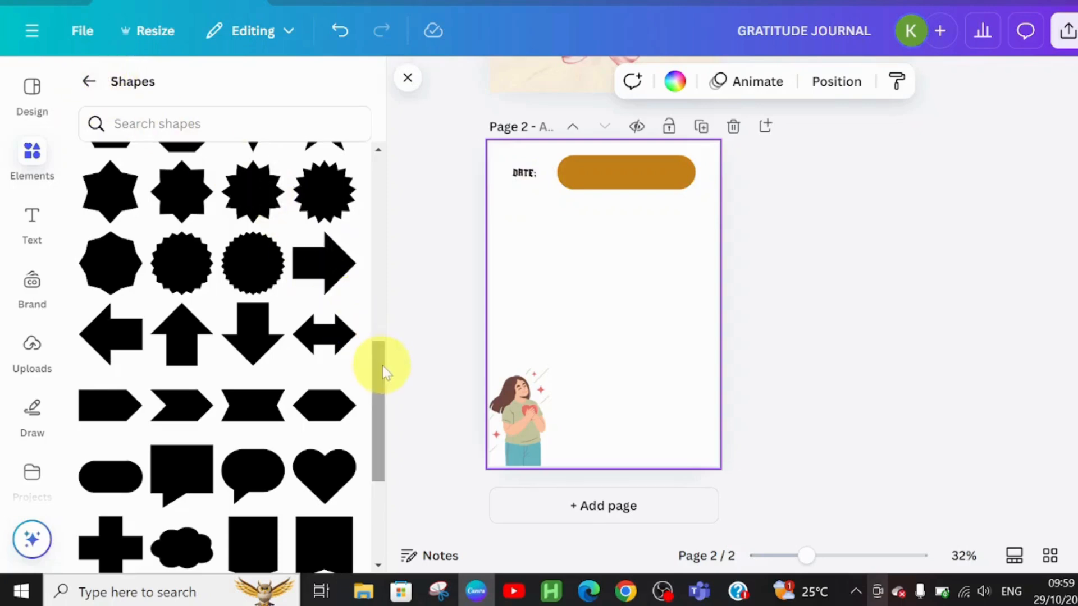
pyautogui.moveTo(377, 383); pyautogui.dragTo(391, 202)
pyautogui.click(100, 212)
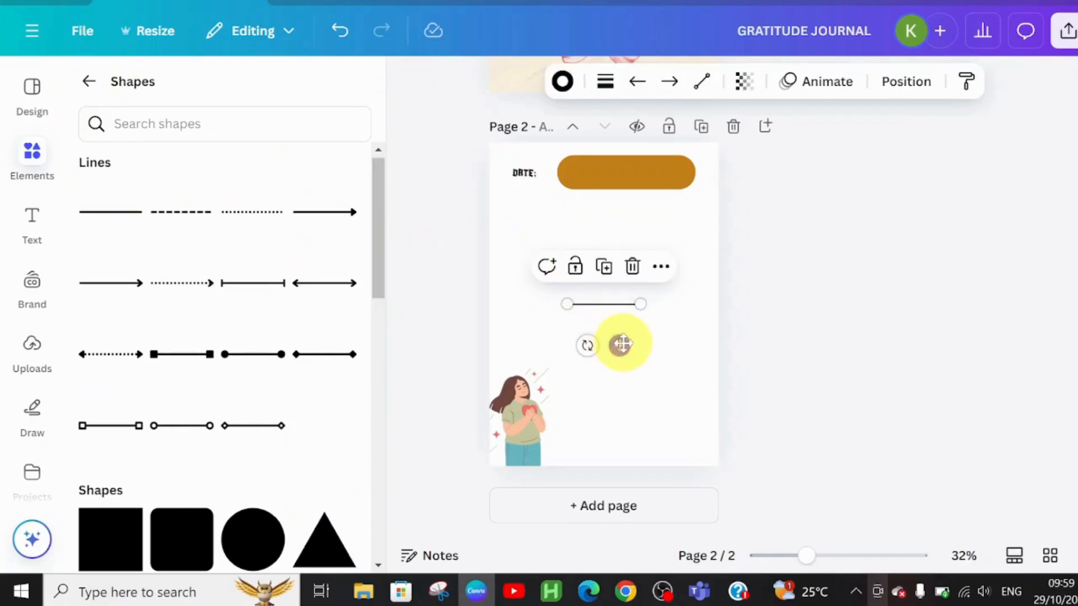
pyautogui.moveTo(617, 341); pyautogui.dragTo(568, 257)
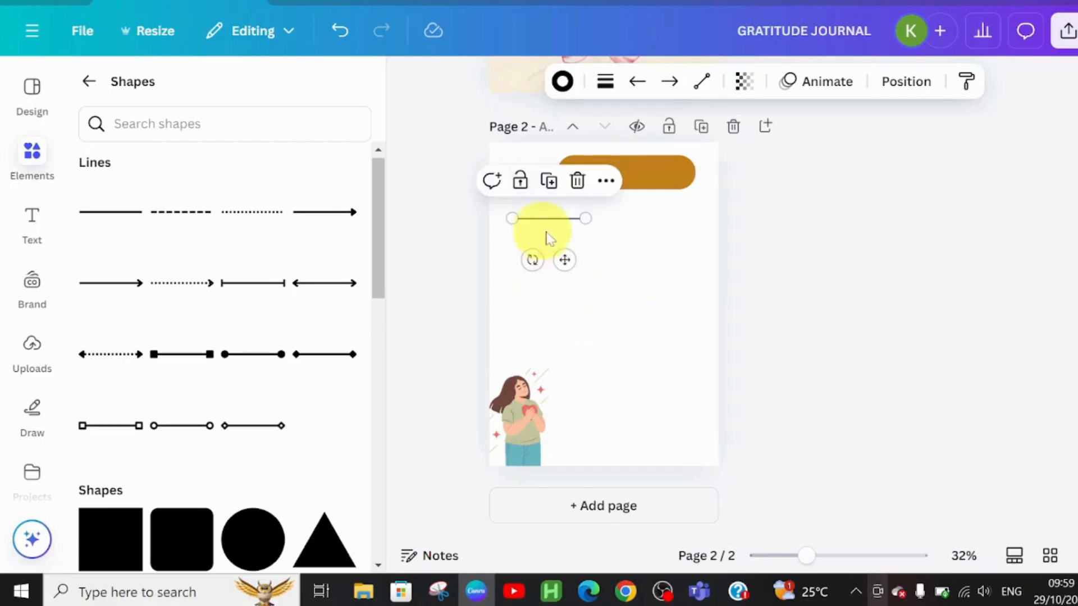
pyautogui.moveTo(589, 218); pyautogui.dragTo(692, 219)
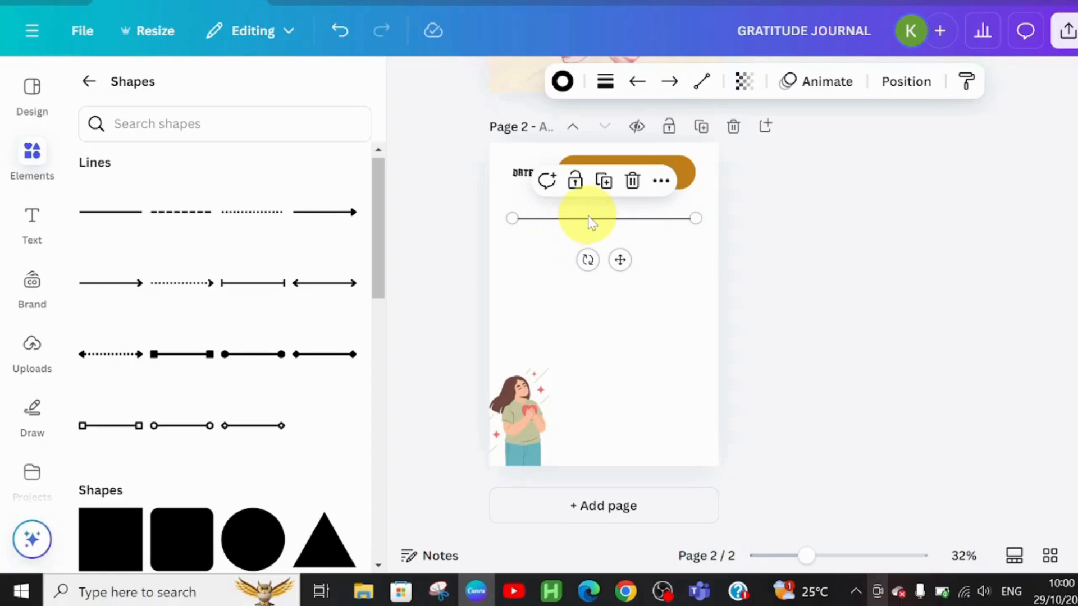
# Duplicate the line just below the original and colour both lines pale pink.
pyautogui.hotkey('ctrl', 'd')
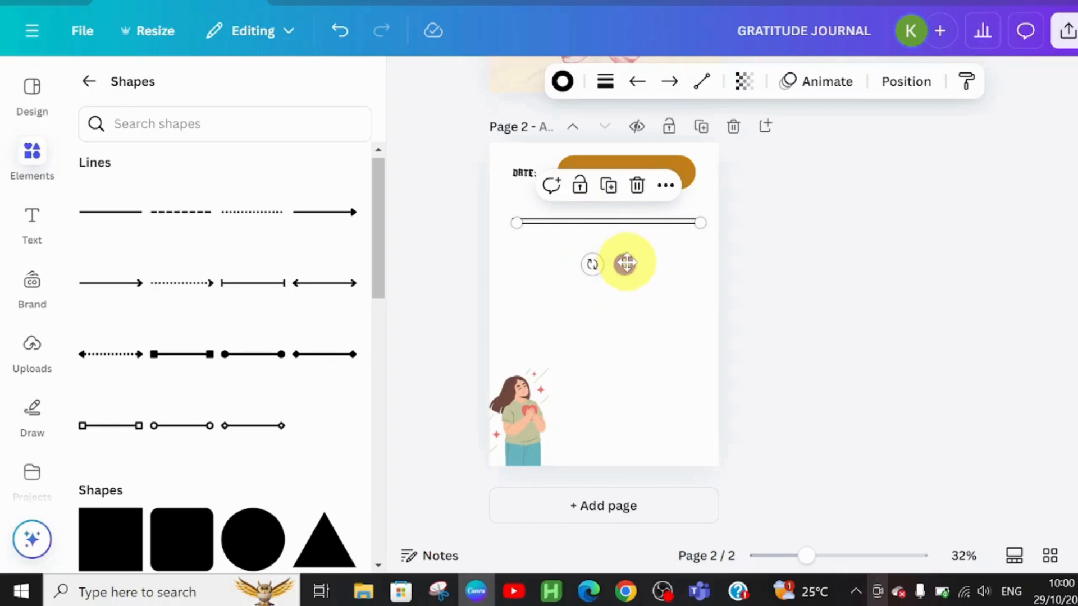
pyautogui.moveTo(625, 263); pyautogui.dragTo(619, 281)
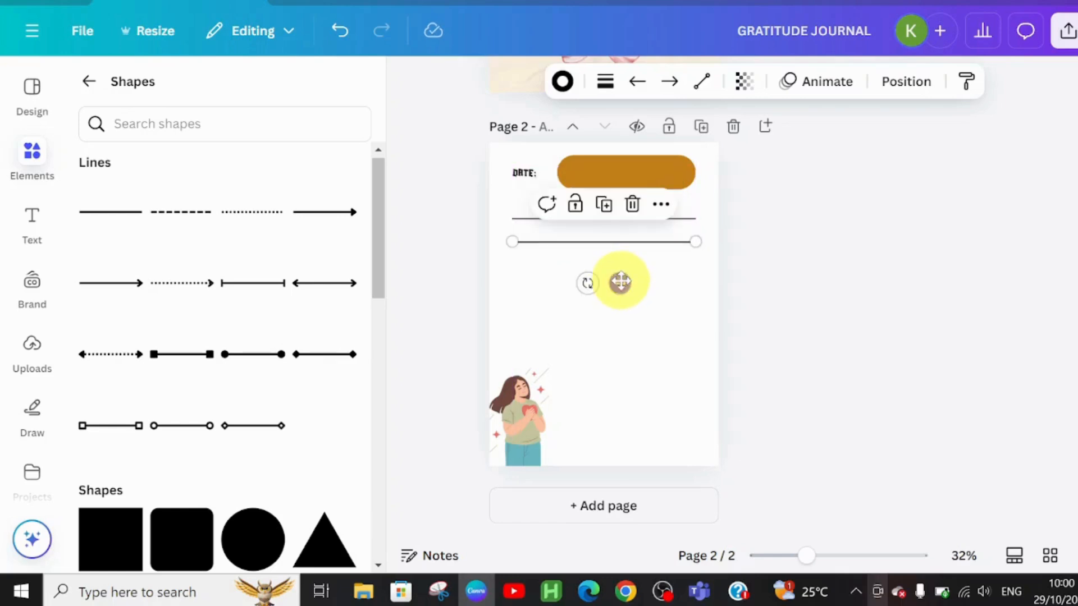
pyautogui.click(513, 219)
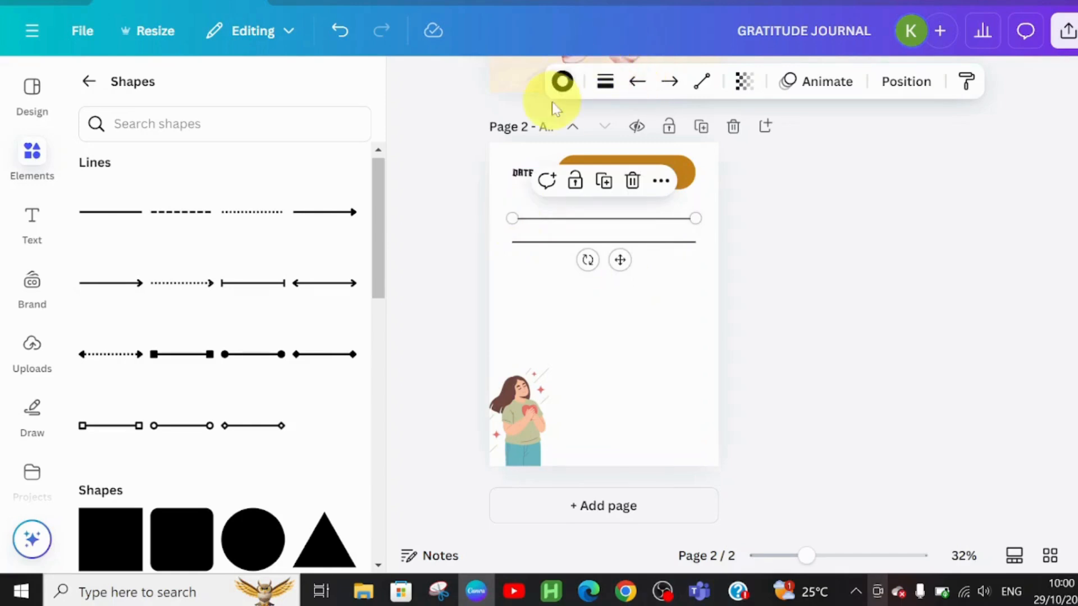
pyautogui.click(561, 83)
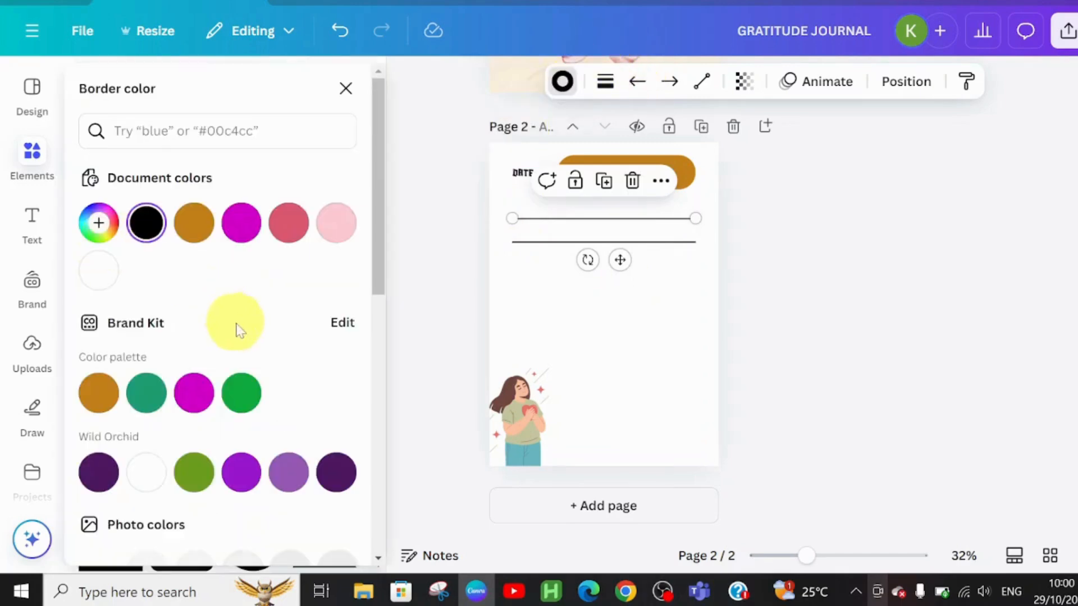
pyautogui.click(337, 226)
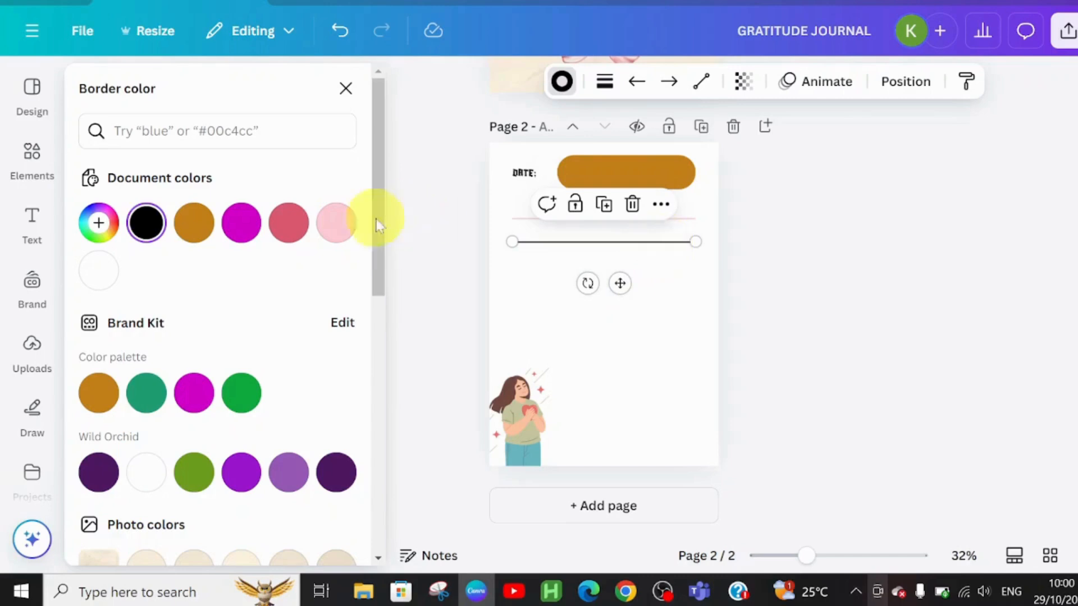
pyautogui.click(335, 222)
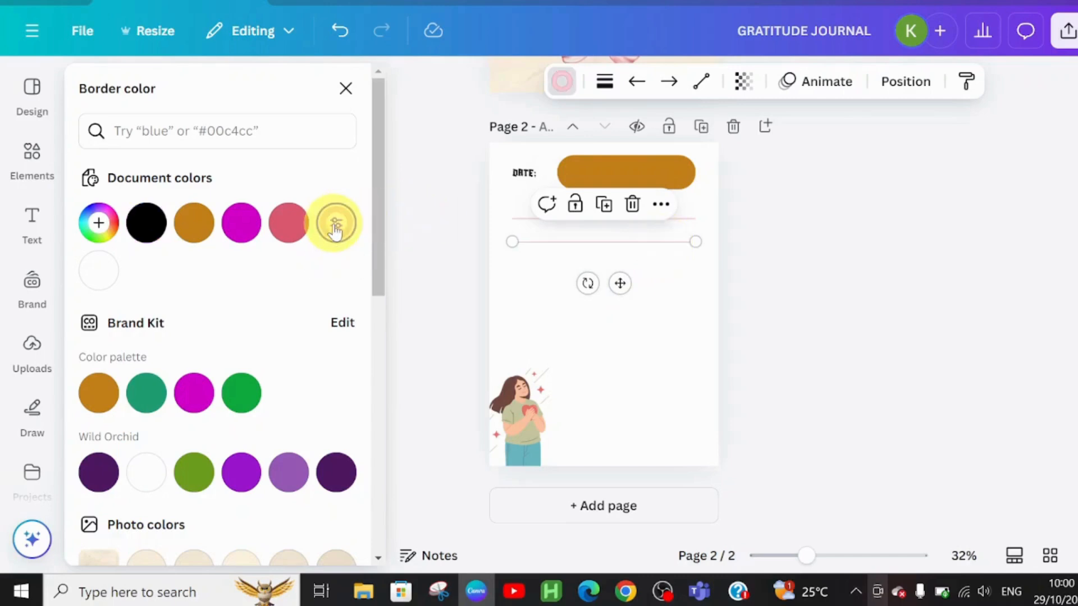
# Recolour the pill shape beside the DATE label pale pink.
pyautogui.click(663, 162)
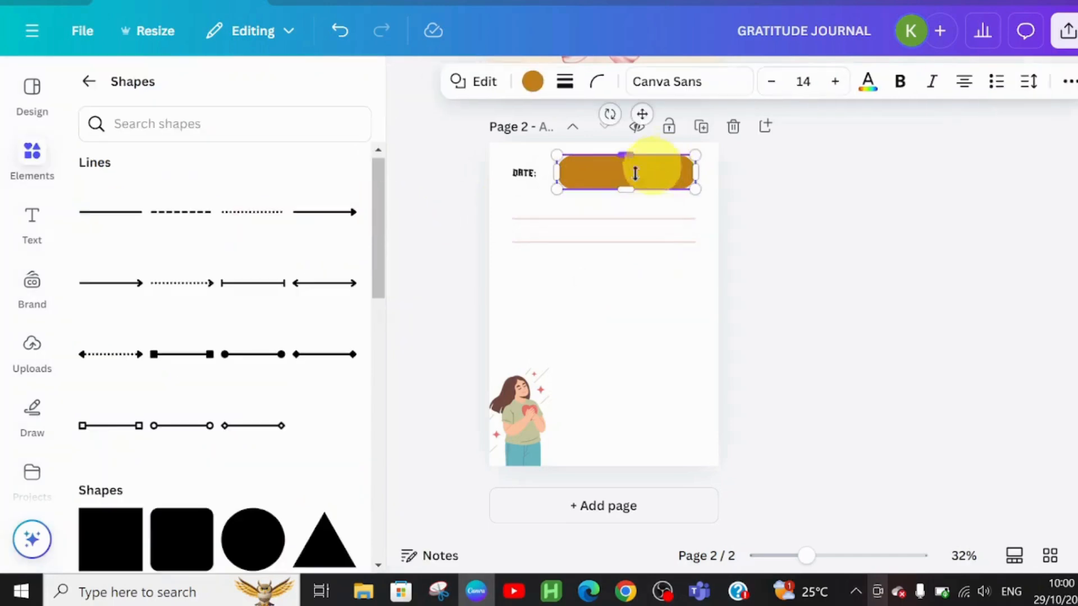
pyautogui.click(526, 81)
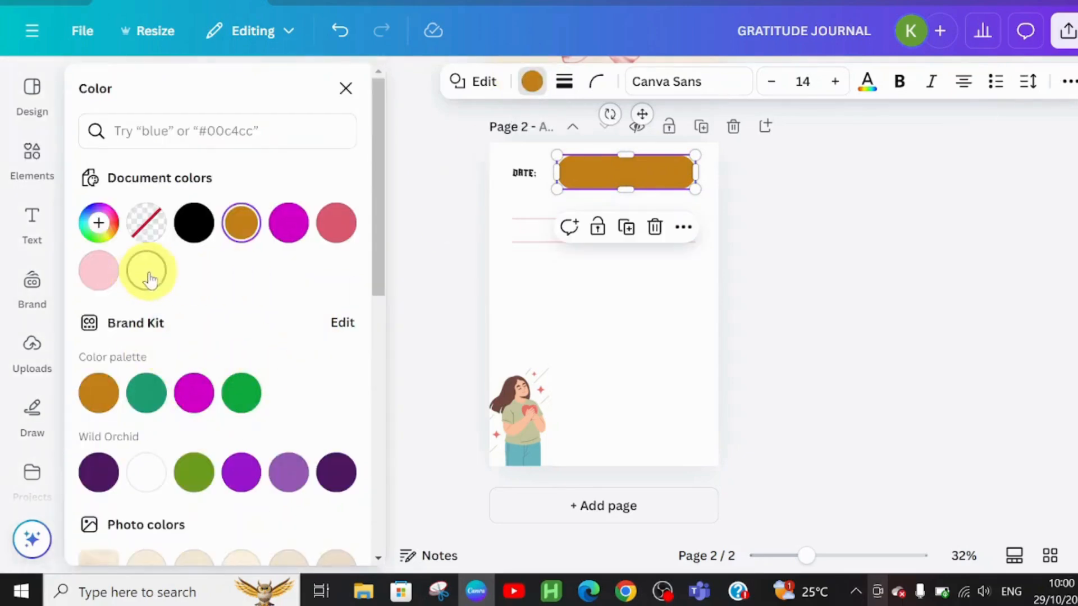
pyautogui.click(146, 273)
pyautogui.click(99, 274)
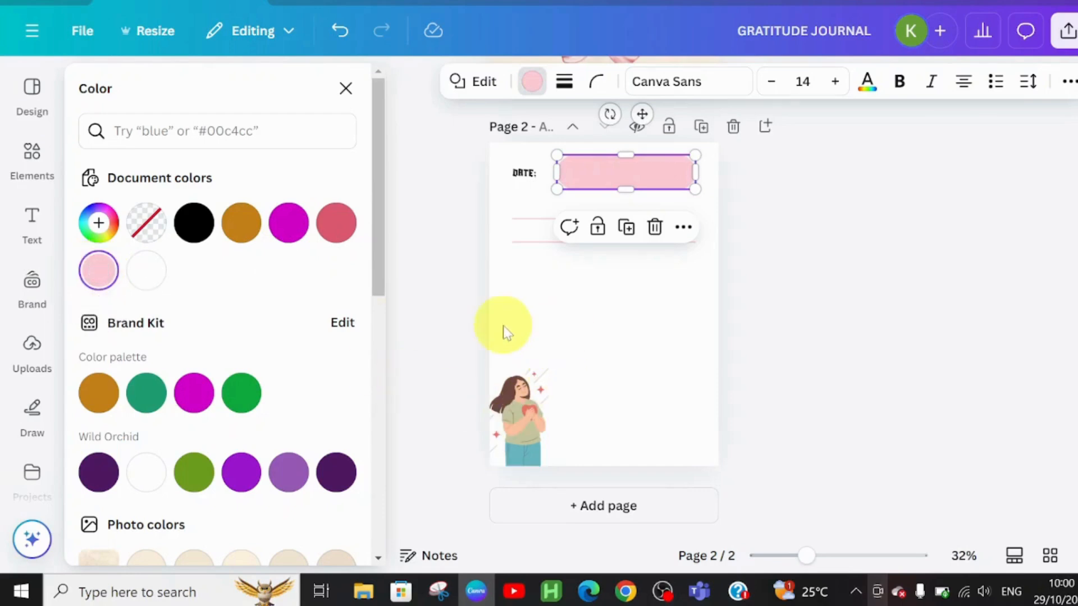
pyautogui.click(613, 354)
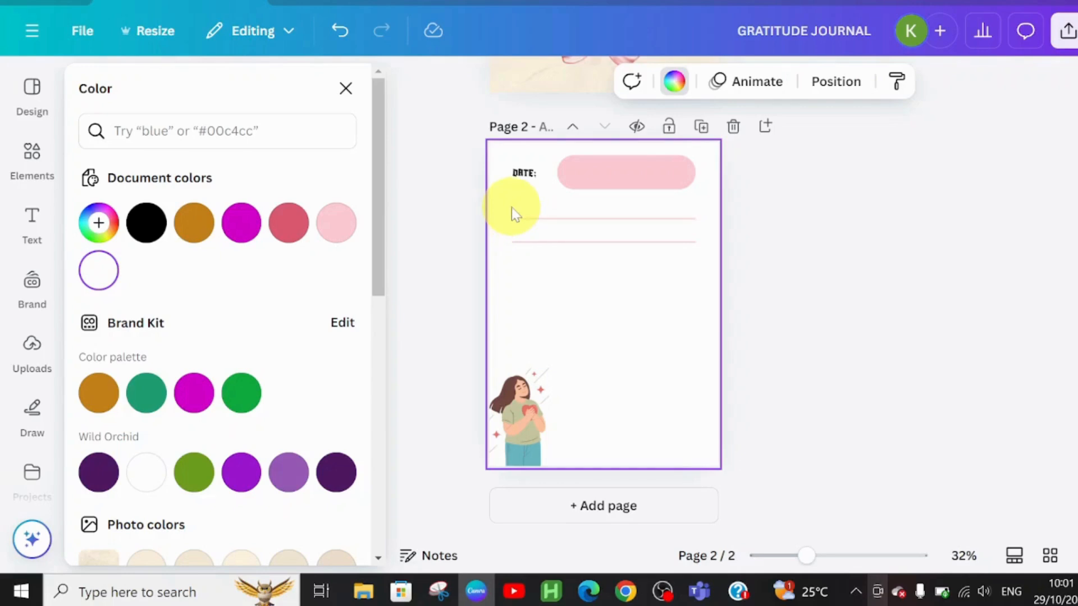
# Duplicate the two pink lines and move the copies just below them.
pyautogui.moveTo(510, 207); pyautogui.dragTo(705, 257)
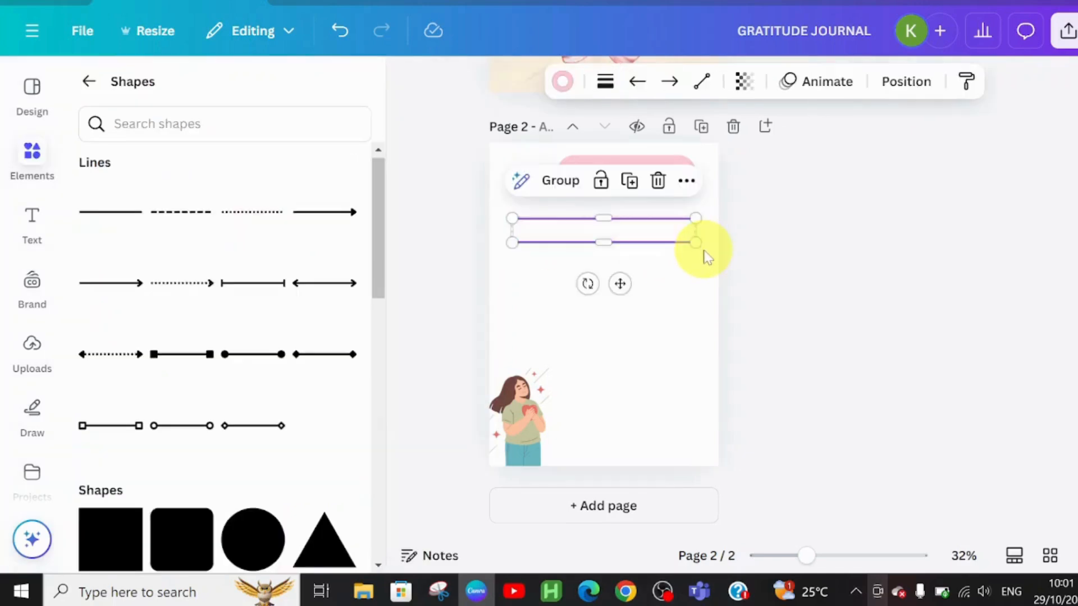
pyautogui.hotkey('ctrl', 'd')
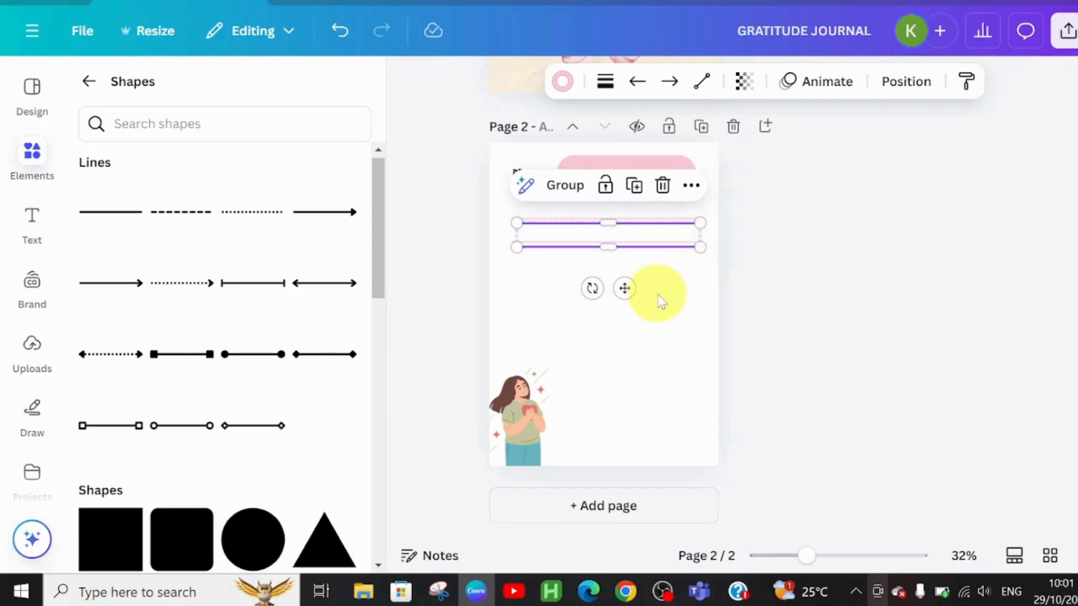
pyautogui.moveTo(624, 287); pyautogui.dragTo(619, 325)
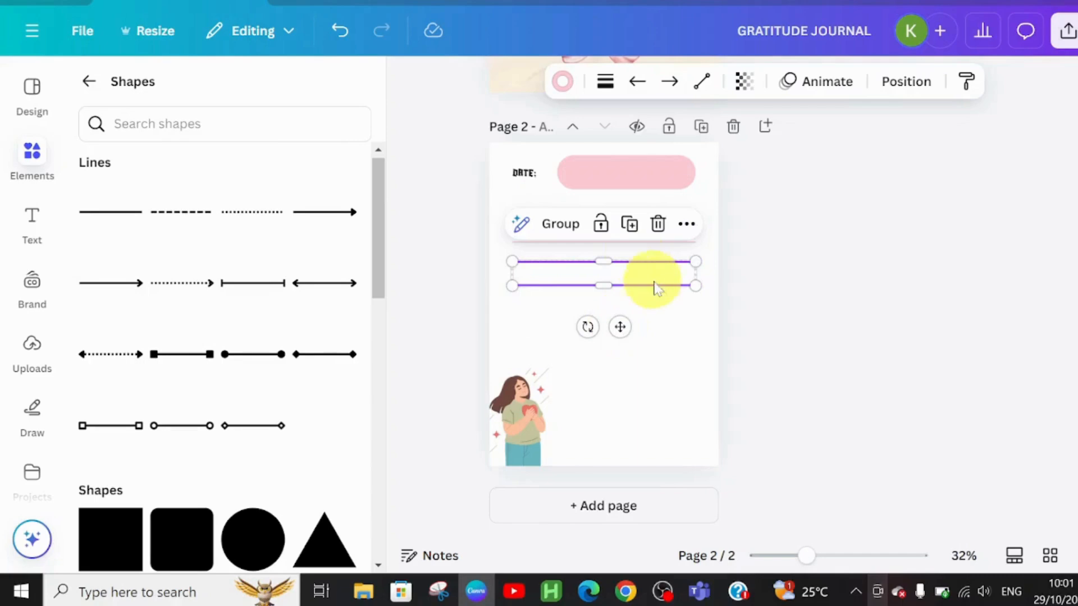
pyautogui.click(675, 330)
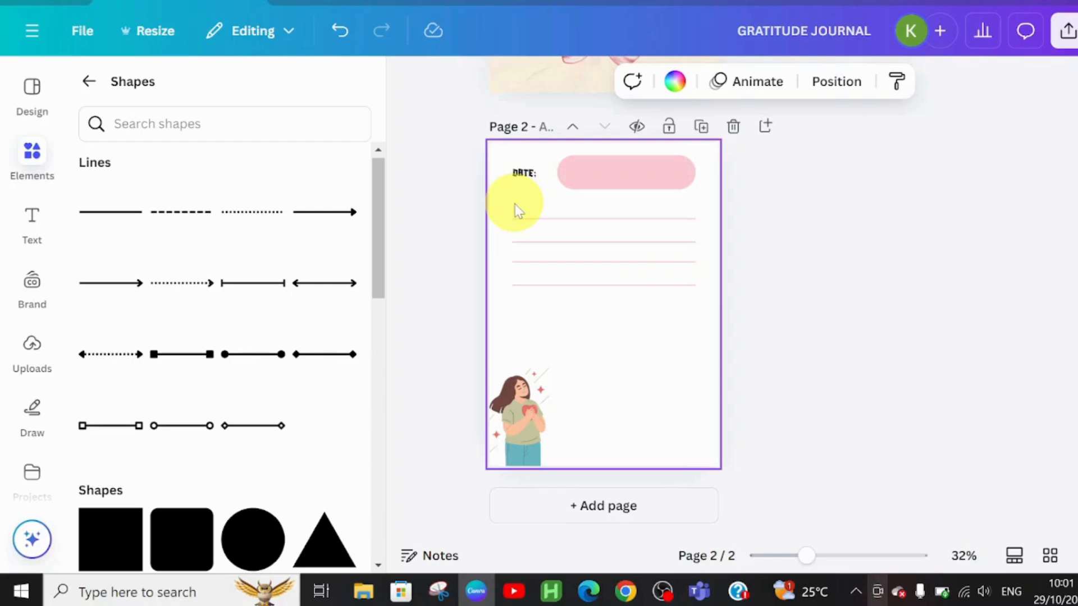
# Duplicate the set of lines repeatedly and move the copies down until ruled lines fill the page to its bottom.
pyautogui.moveTo(514, 204); pyautogui.dragTo(700, 293)
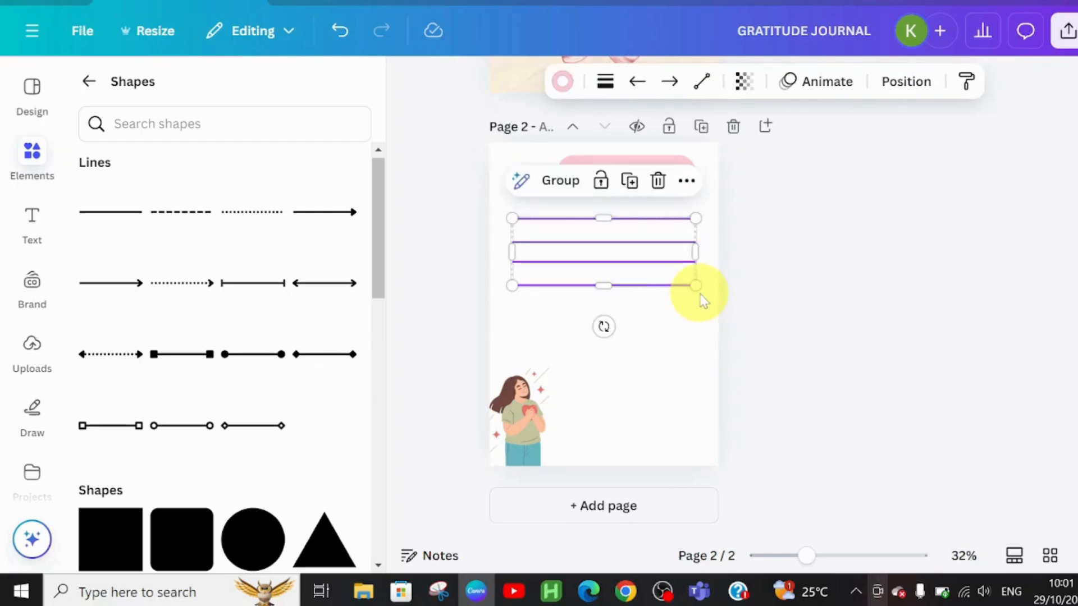
pyautogui.hotkey('ctrl', 'd')
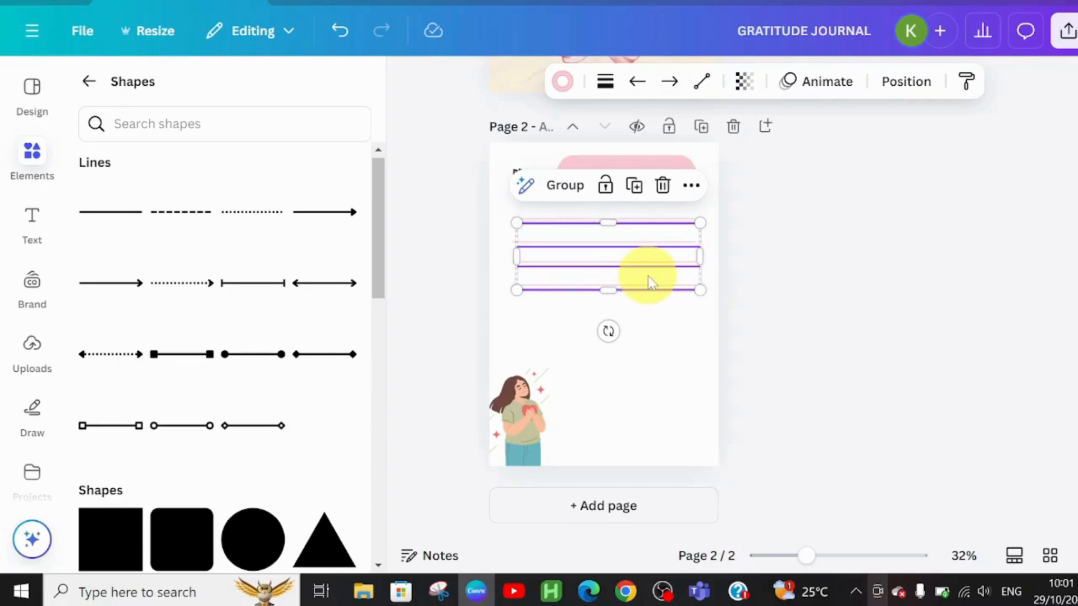
pyautogui.moveTo(648, 275); pyautogui.dragTo(639, 350)
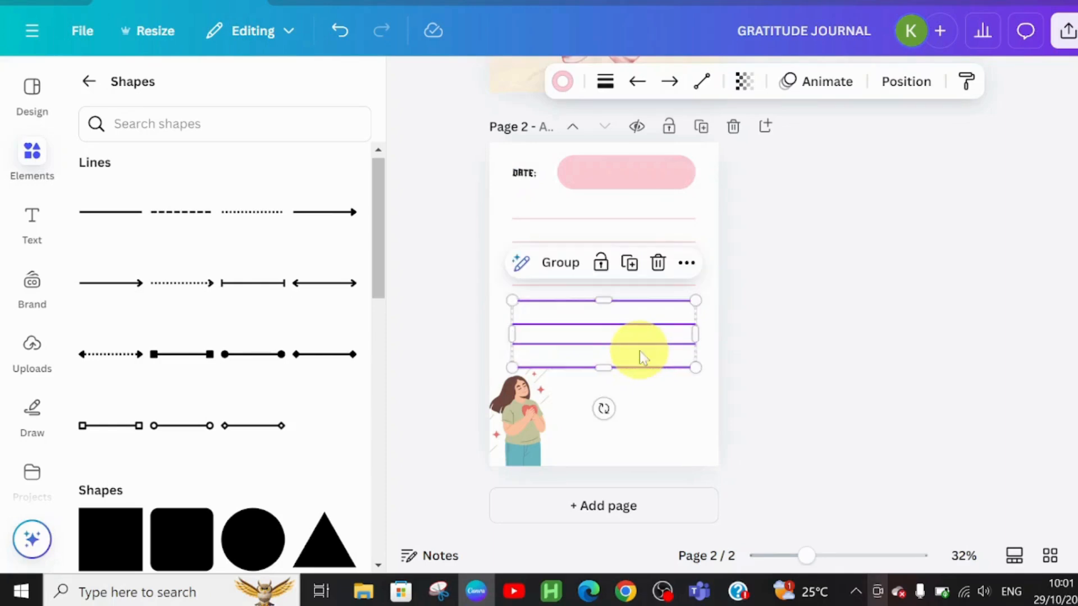
pyautogui.click(573, 300)
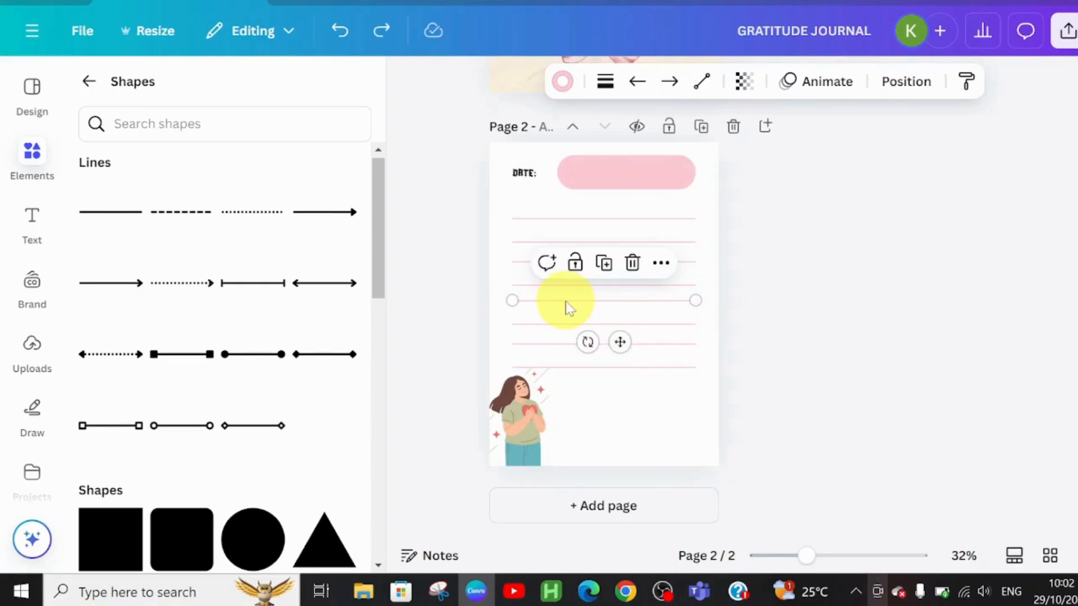
pyautogui.moveTo(502, 281); pyautogui.dragTo(665, 449)
pyautogui.click(821, 398)
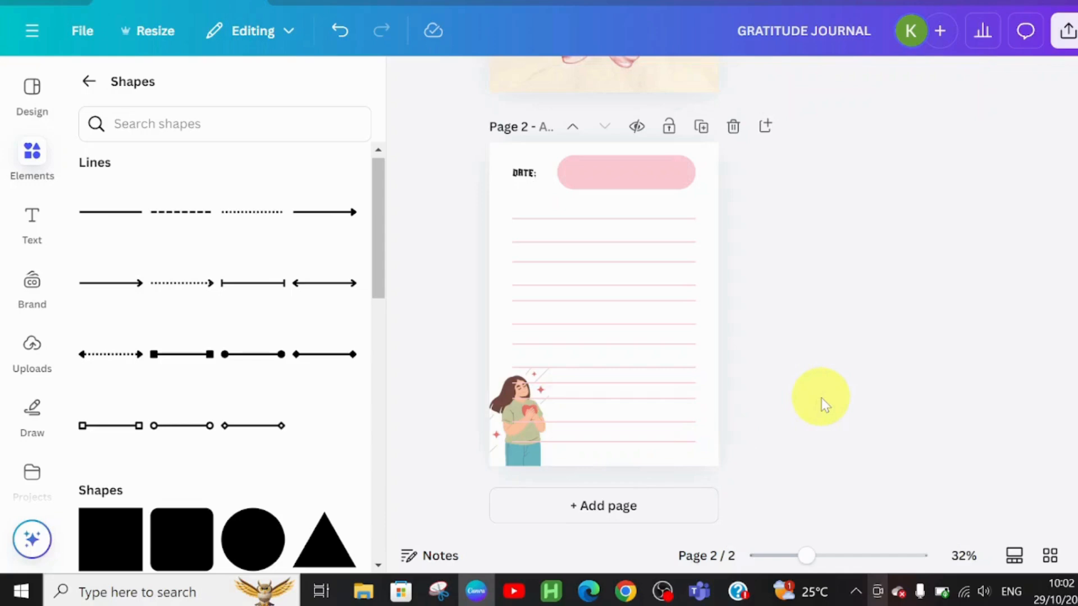
# Set the transparency of the woman illustration in the lower-left corner to 27.
pyautogui.click(514, 462)
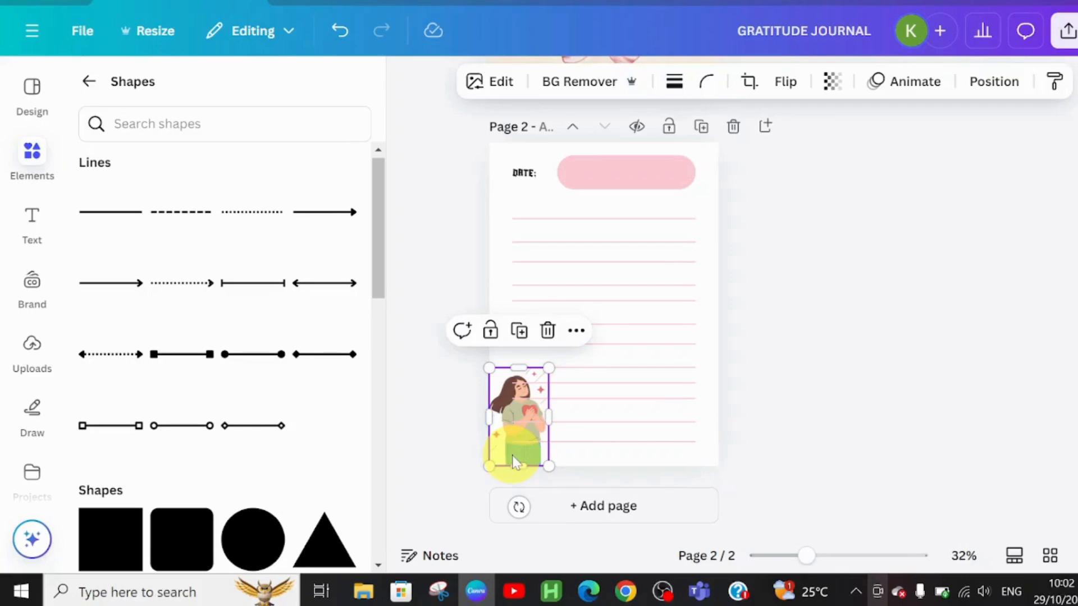
pyautogui.click(831, 81)
pyautogui.click(796, 156)
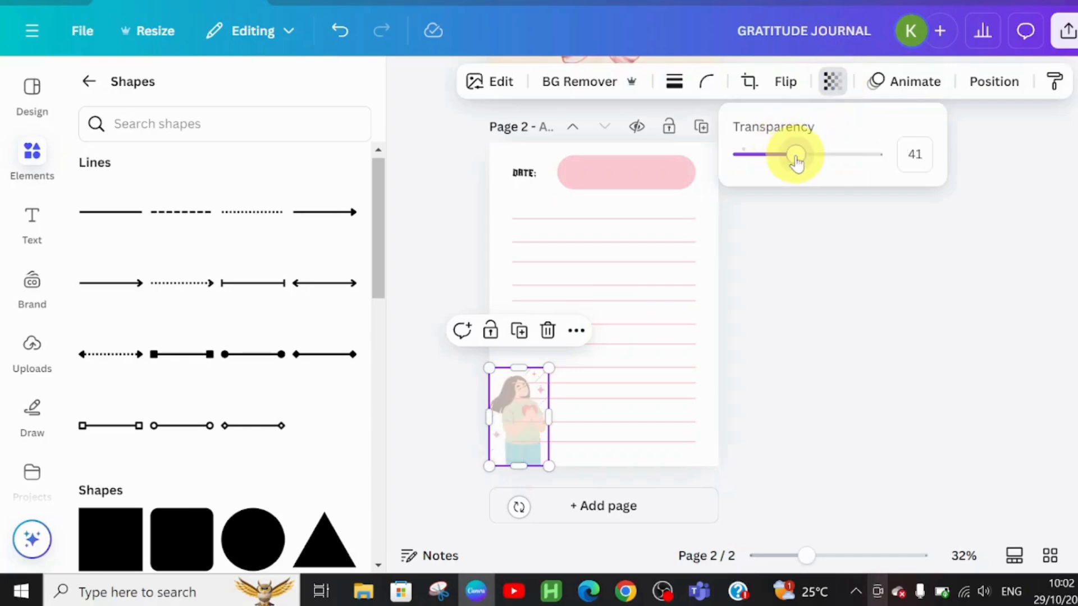
pyautogui.moveTo(793, 162); pyautogui.dragTo(778, 157)
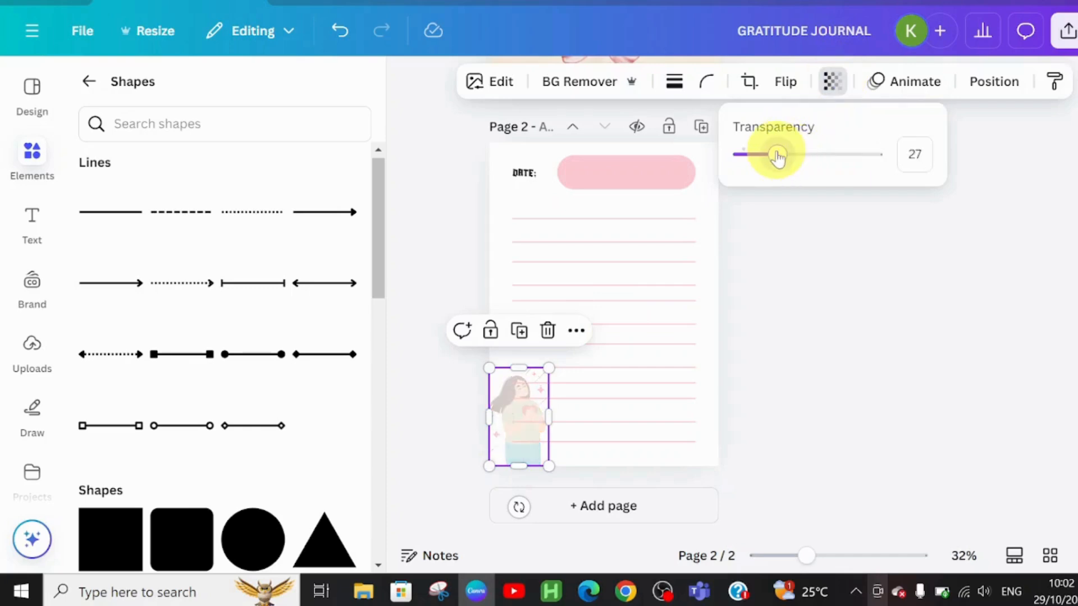
pyautogui.click(757, 296)
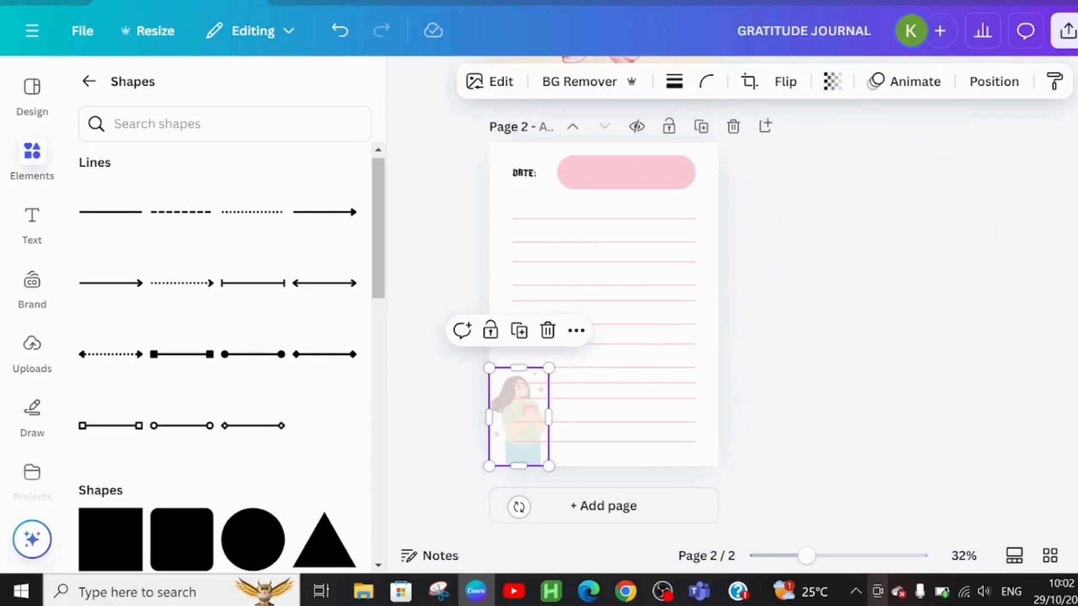
# Duplicate the lined page twice to create pages 3 and 4.
pyautogui.scroll(5, 603, 303)
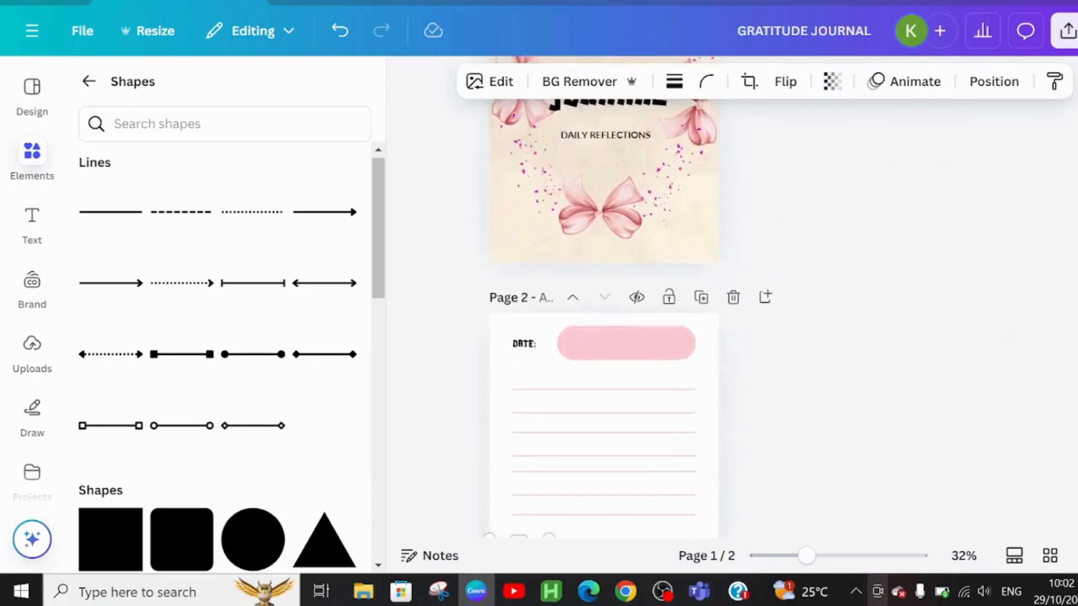
pyautogui.scroll(-4, 604, 303)
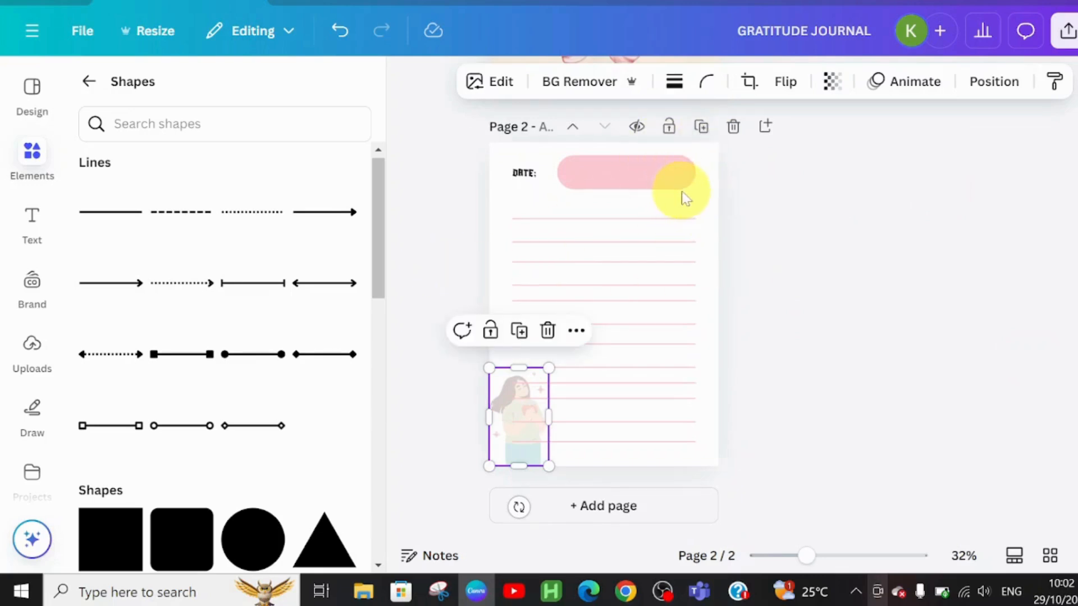
pyautogui.click(702, 128)
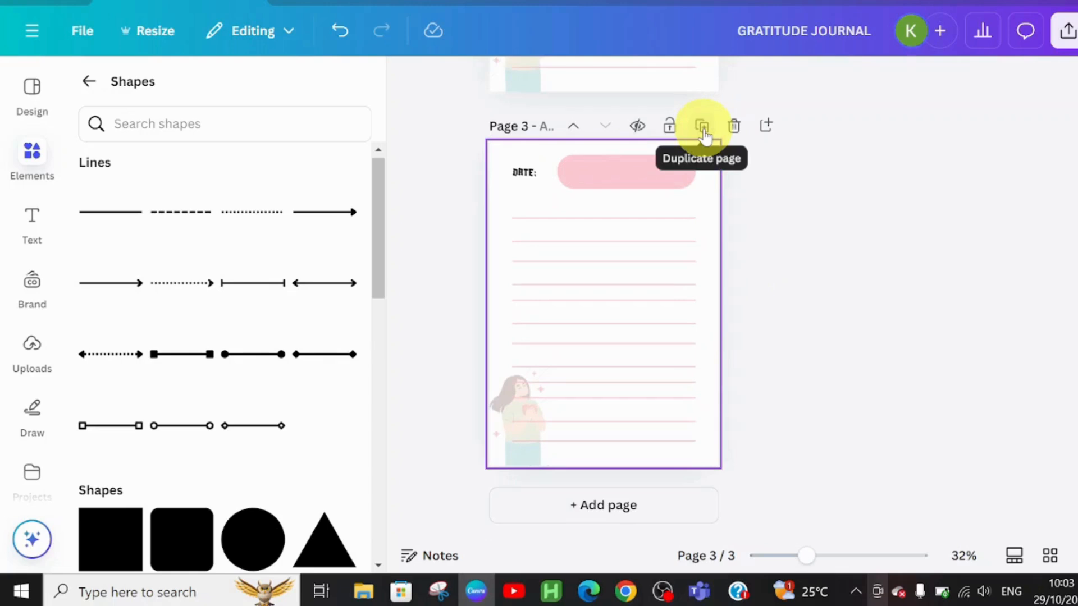
pyautogui.click(702, 127)
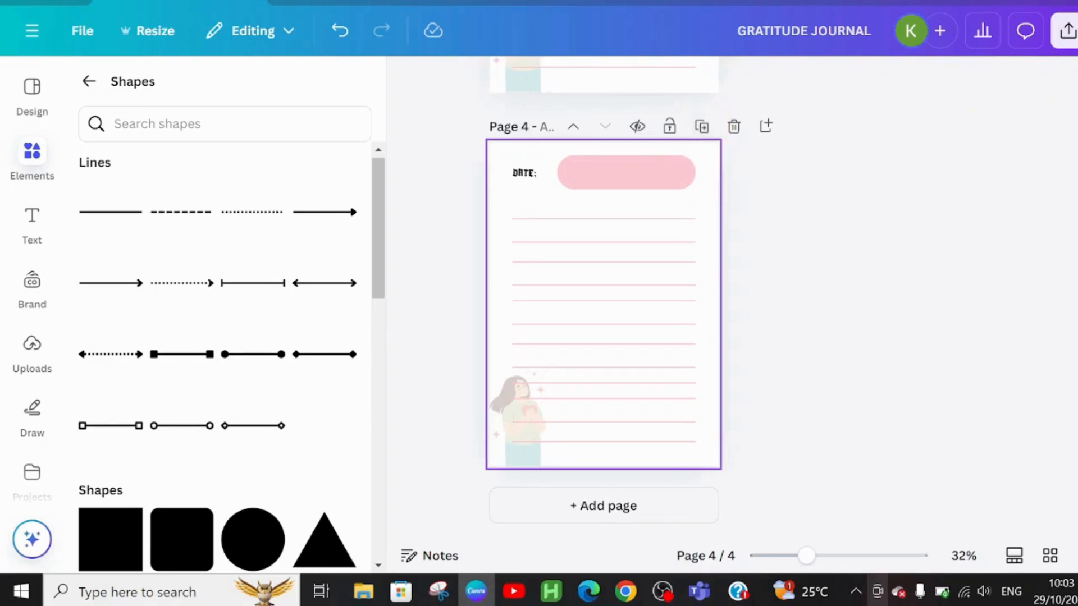
# Delete the faded woman illustration from page 3.
pyautogui.scroll(6, 604, 297)
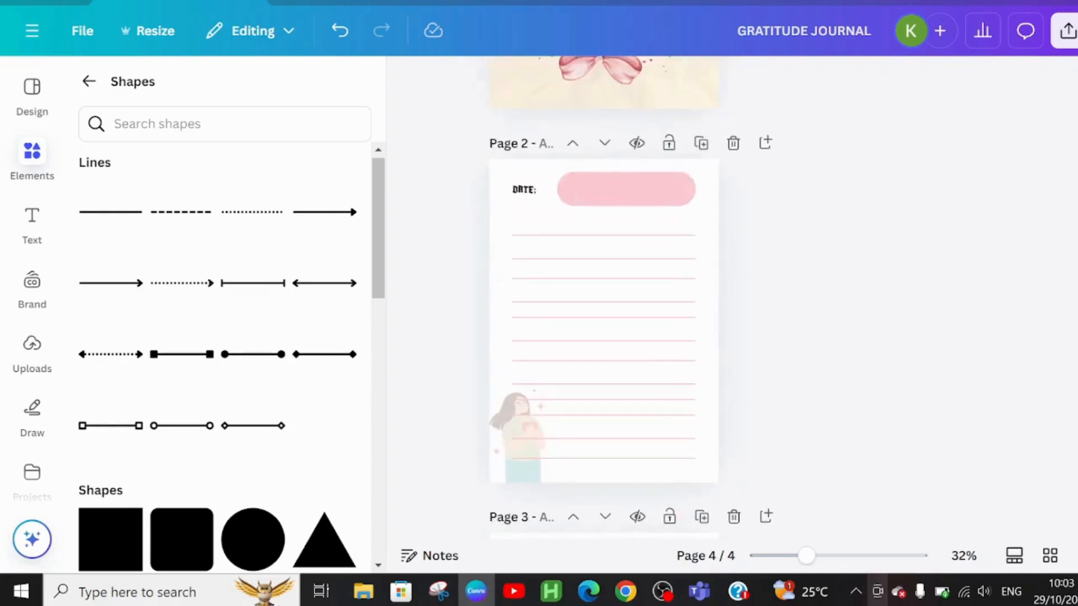
pyautogui.scroll(-1, 603, 297)
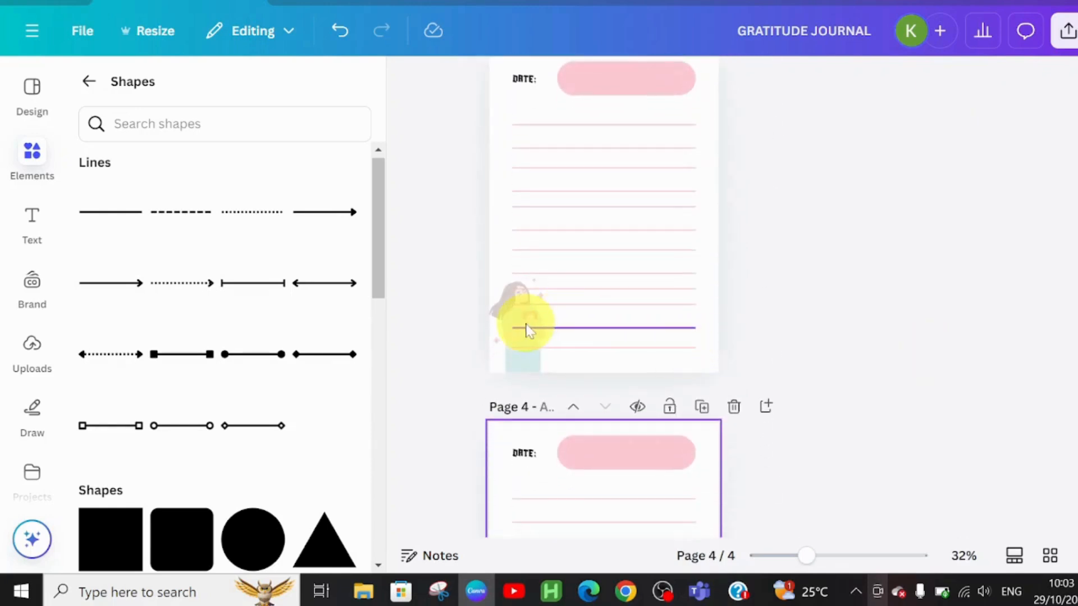
pyautogui.click(512, 368)
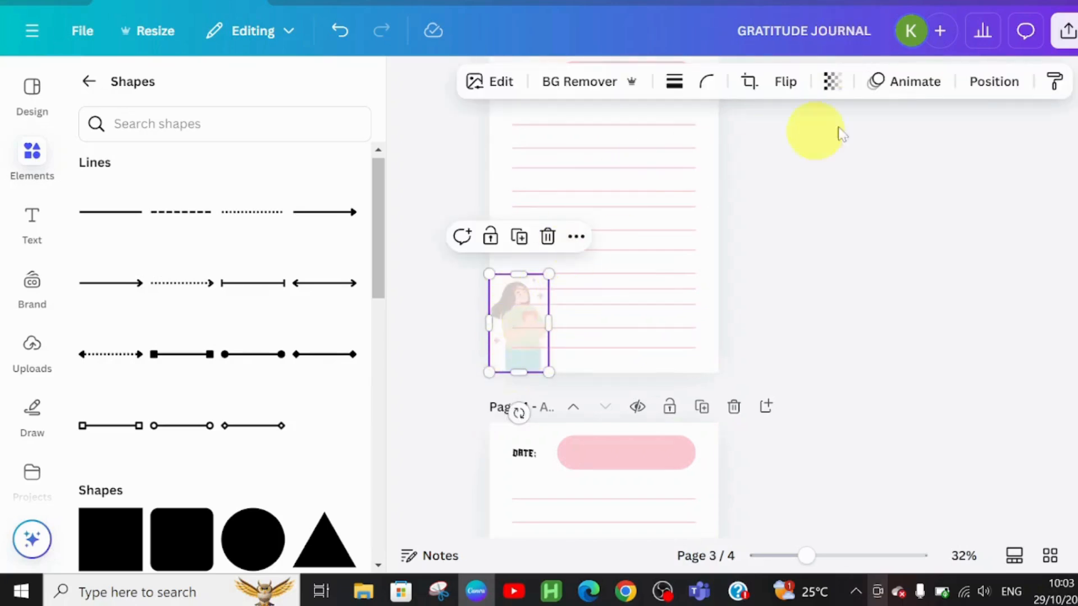
pyautogui.click(547, 237)
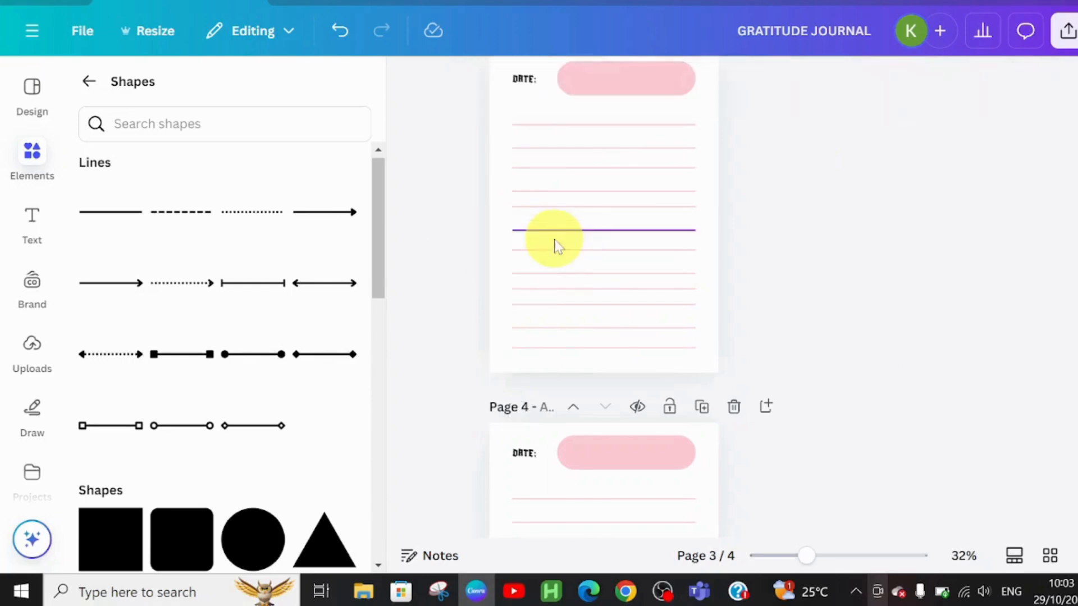
# Search elements for GRATITUDE, add the hands-holding-heart graphic to page 3 and move it to the lower-right area.
pyautogui.click(87, 83)
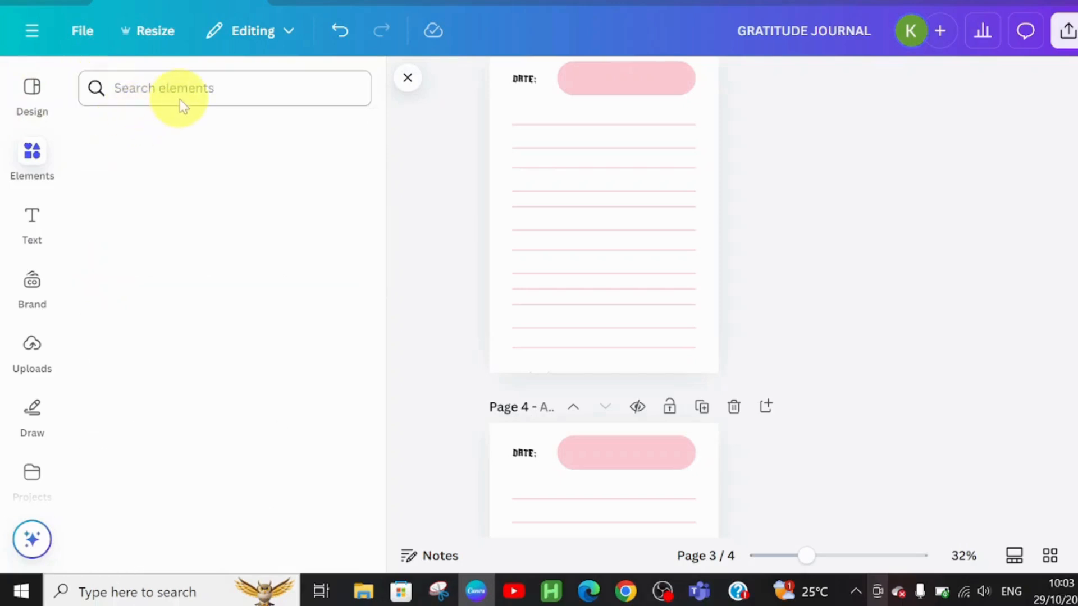
pyautogui.click(182, 90)
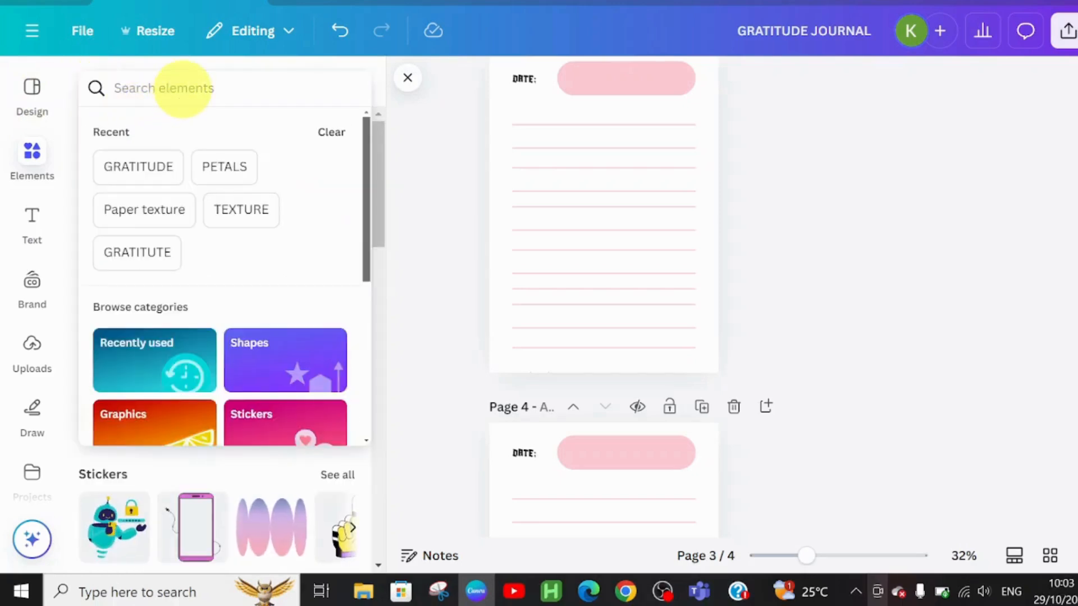
pyautogui.click(128, 170)
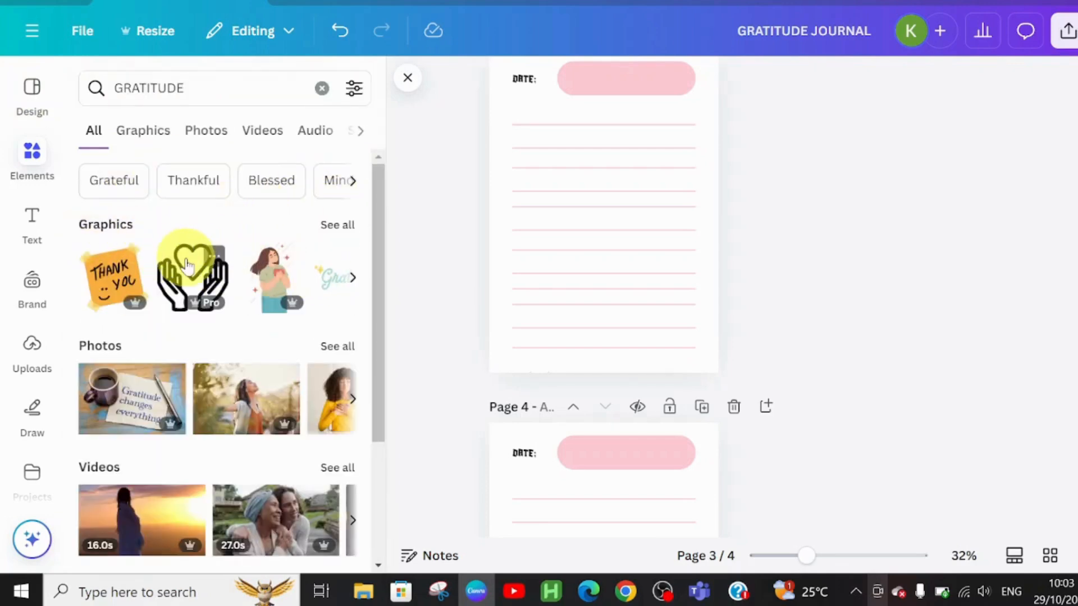
pyautogui.click(188, 264)
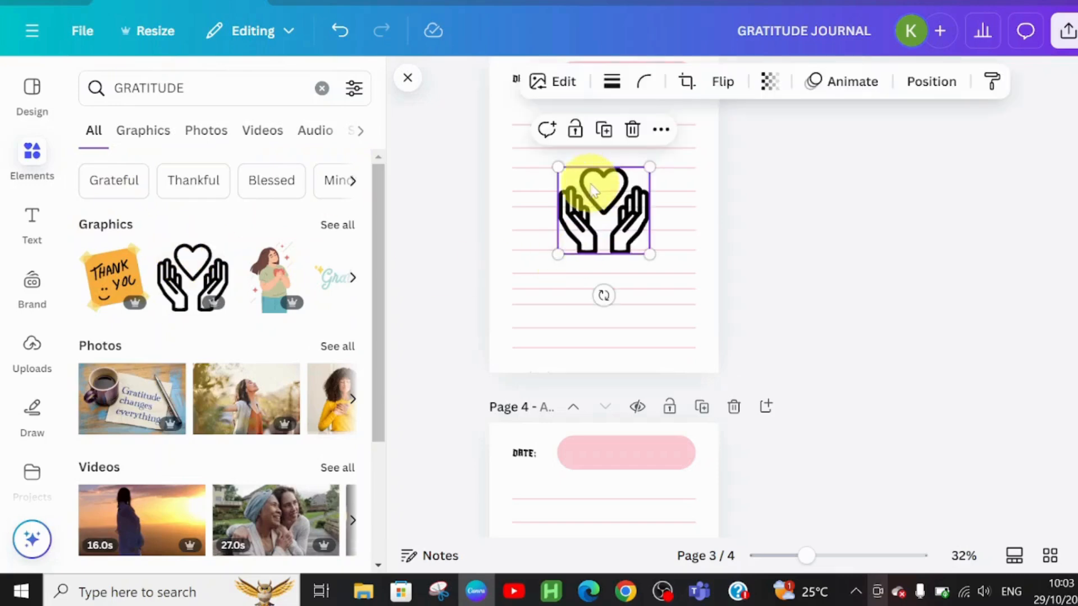
pyautogui.moveTo(597, 187); pyautogui.dragTo(667, 303)
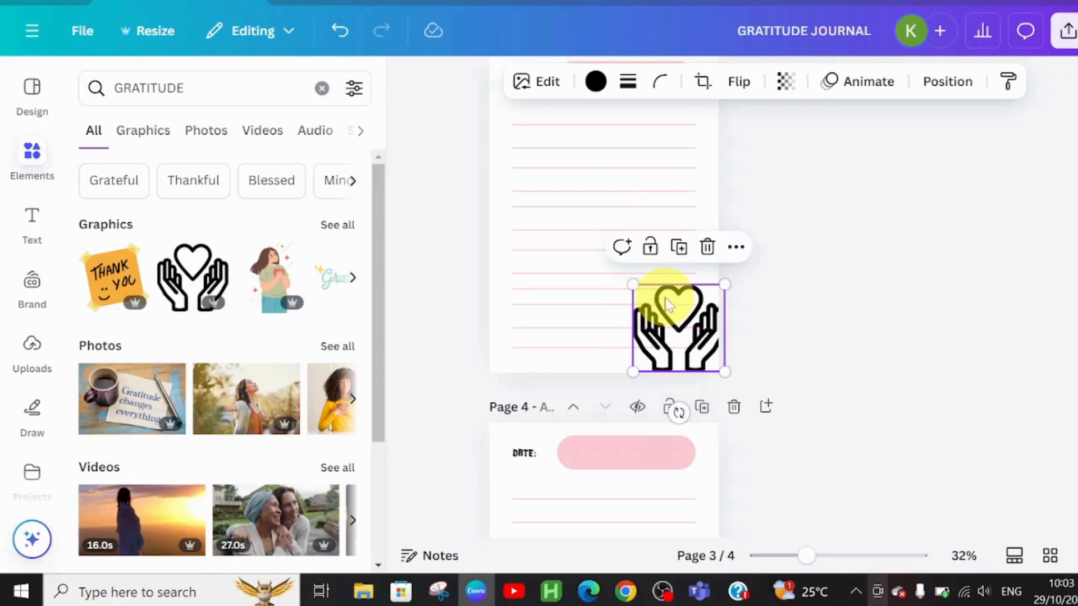
# Set the hands-holding-heart graphic's transparency to 33.
pyautogui.click(842, 90)
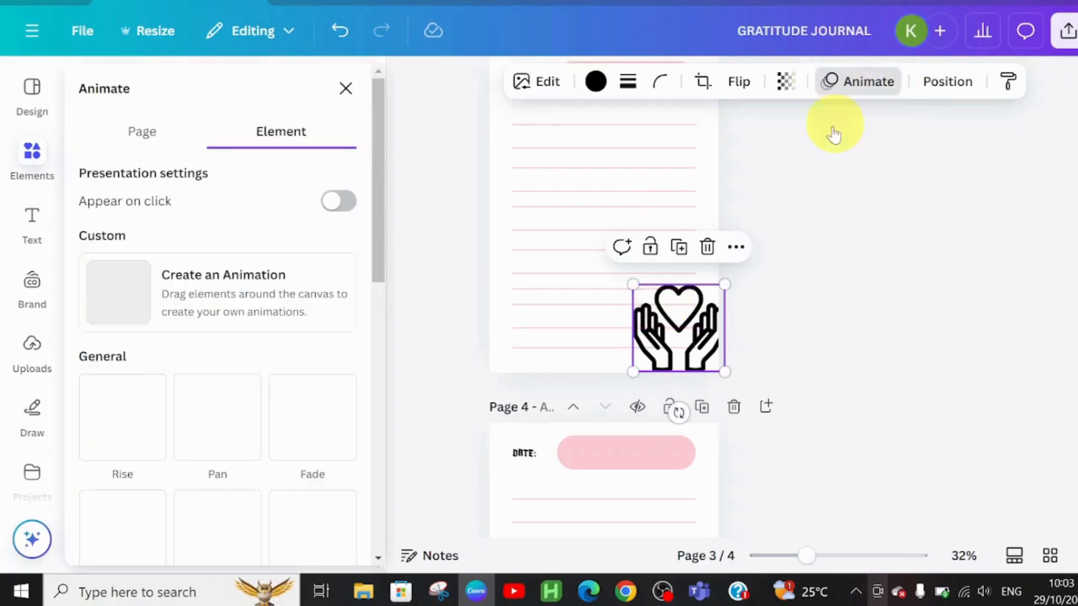
pyautogui.click(785, 82)
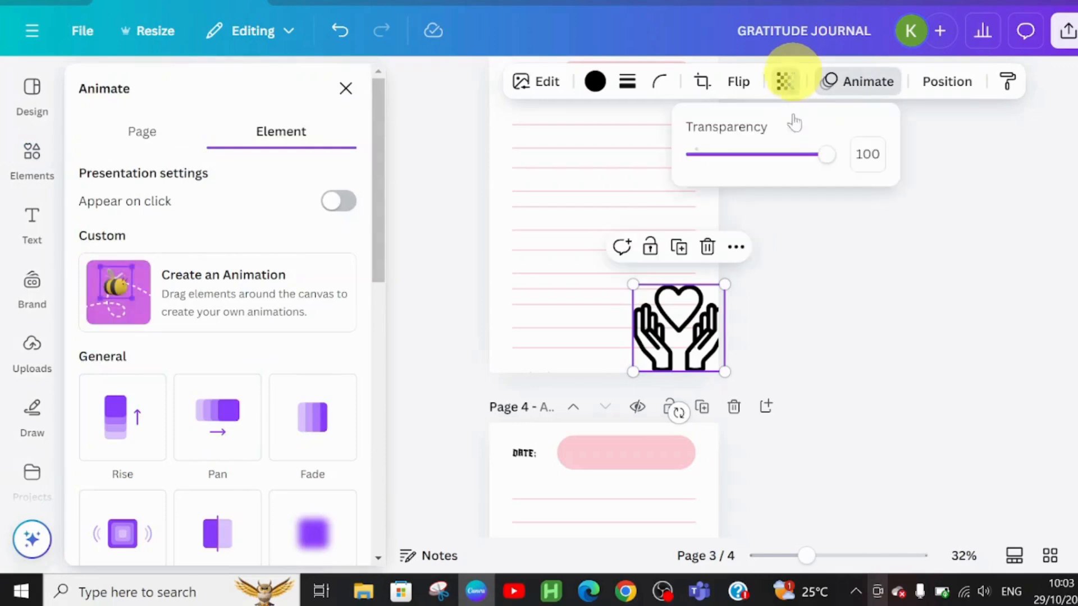
pyautogui.click(739, 154)
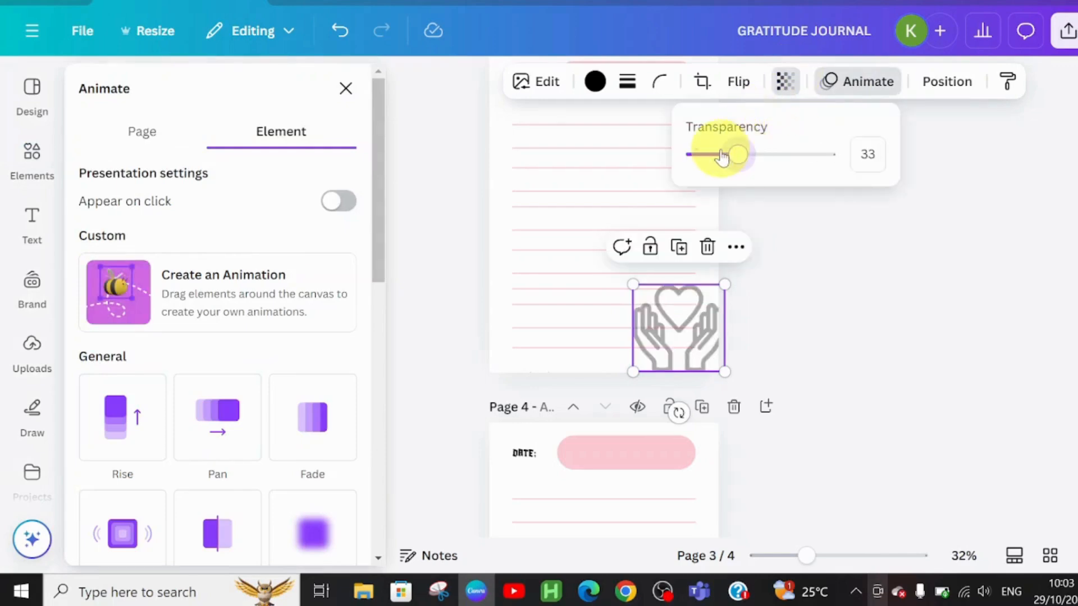
pyautogui.moveTo(722, 156); pyautogui.dragTo(720, 154)
pyautogui.click(867, 263)
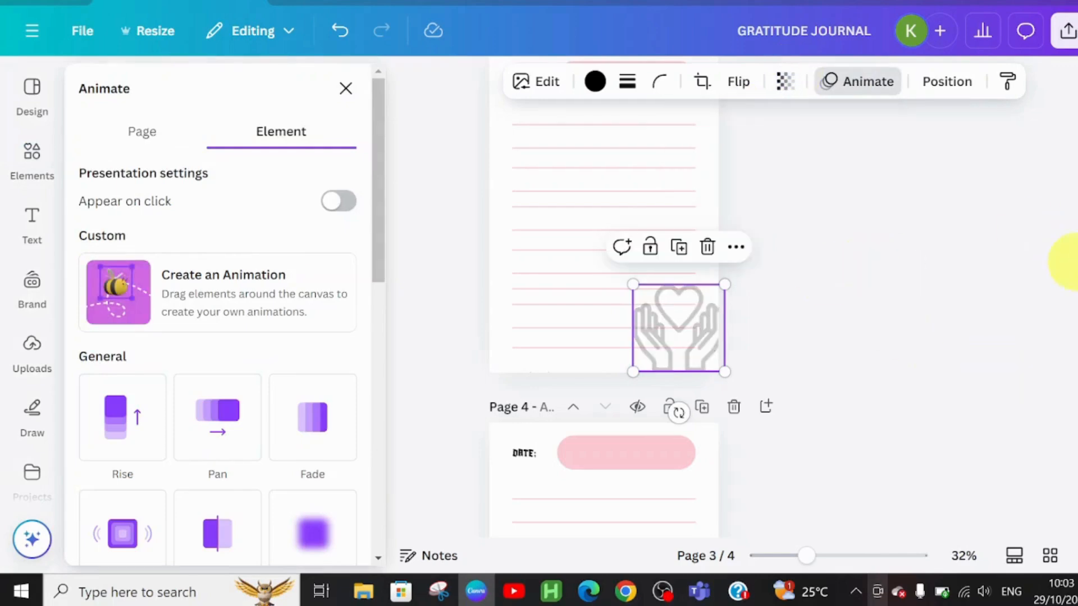
pyautogui.scroll(-5, 810, 445)
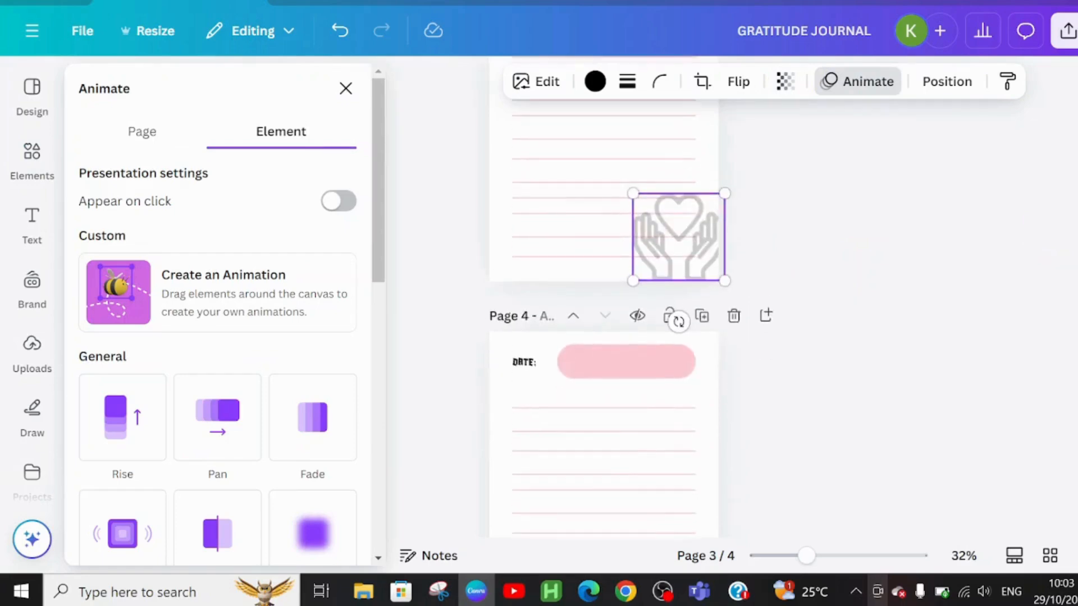
# Delete the faded woman illustration from page 4.
pyautogui.click(513, 429)
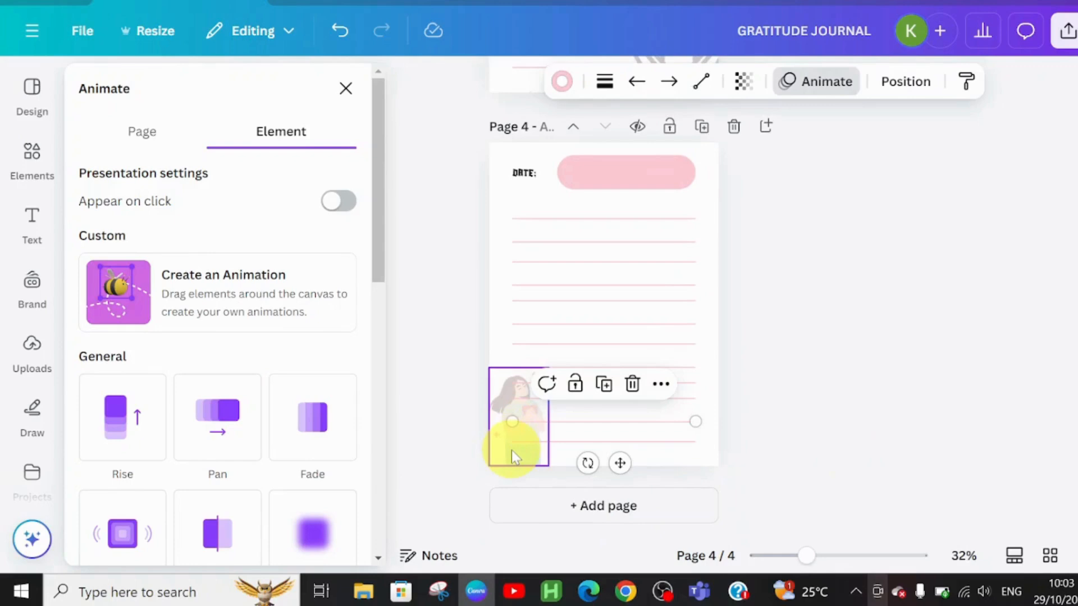
pyautogui.click(511, 450)
pyautogui.click(548, 331)
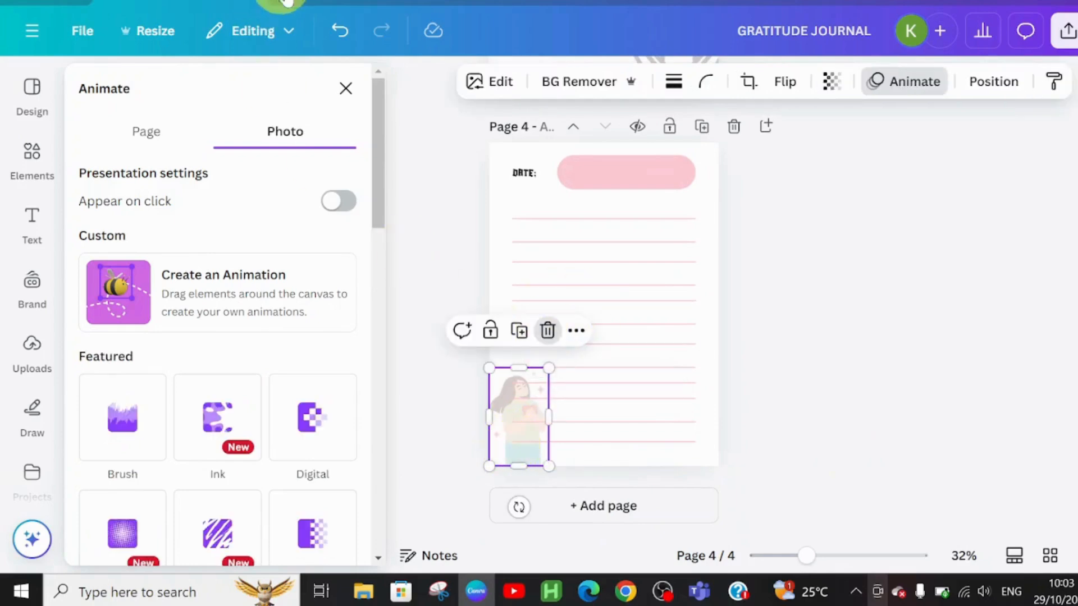
# Add the man-with-hands-on-heart graphic from the GRATITUDE graphics to page 4, shrinking it into the lower-left corner.
pyautogui.click(351, 87)
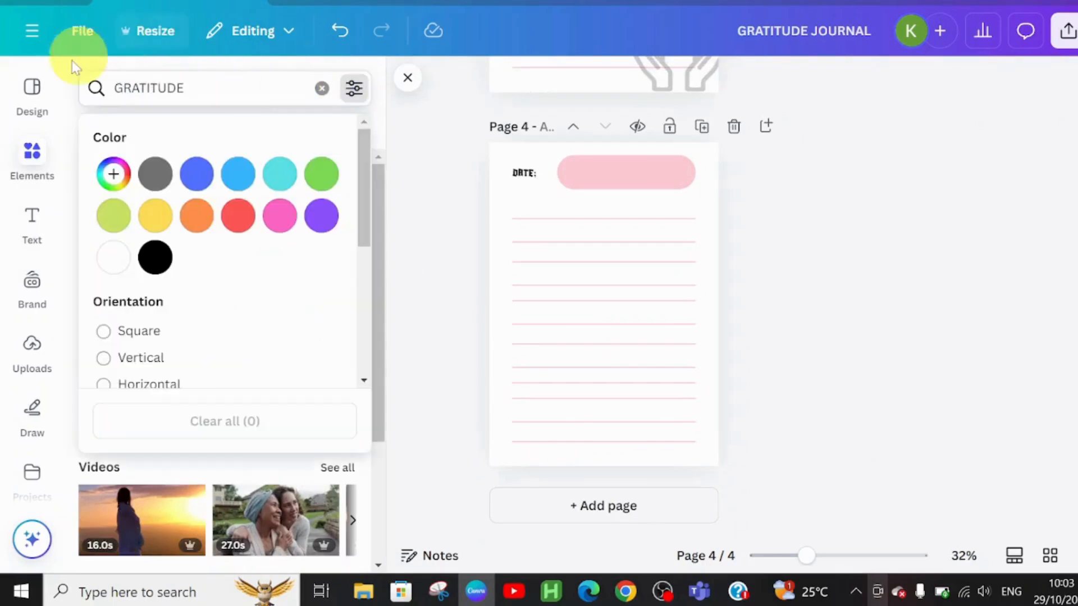
pyautogui.click(31, 178)
pyautogui.click(32, 221)
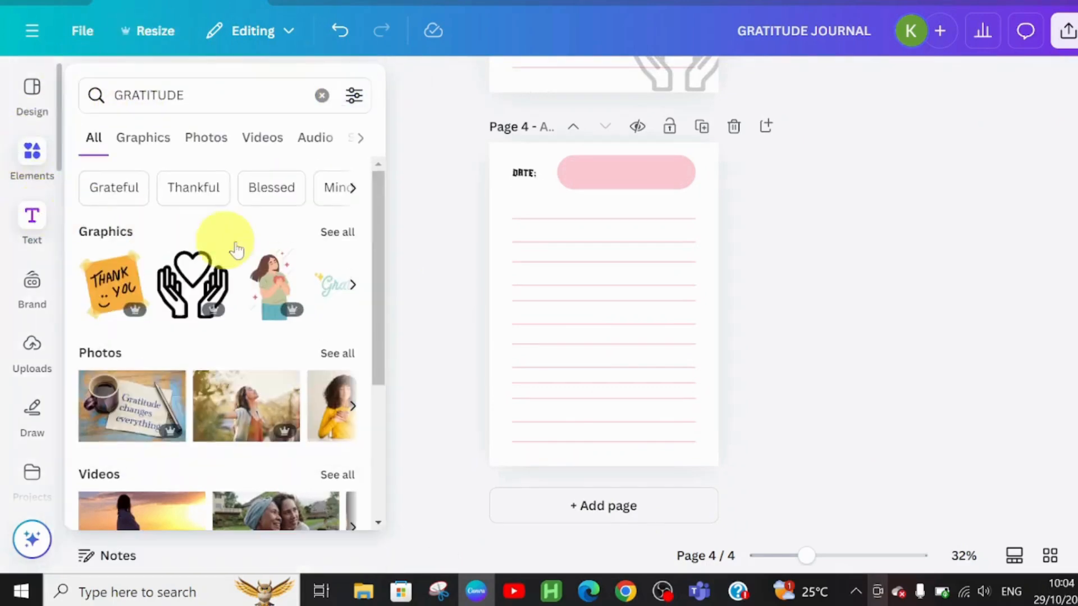
pyautogui.click(32, 177)
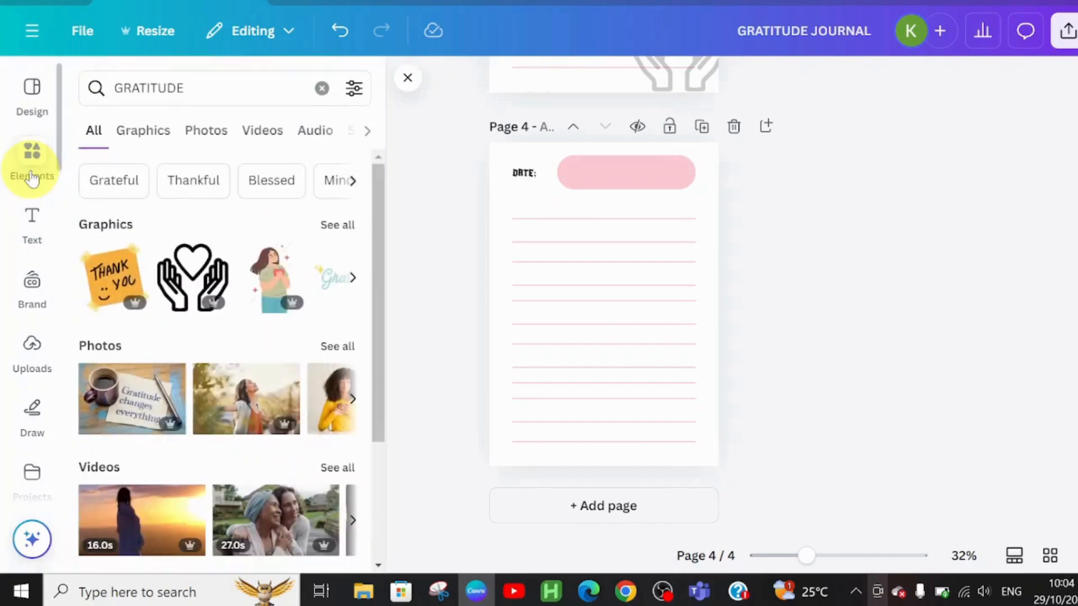
pyautogui.click(328, 225)
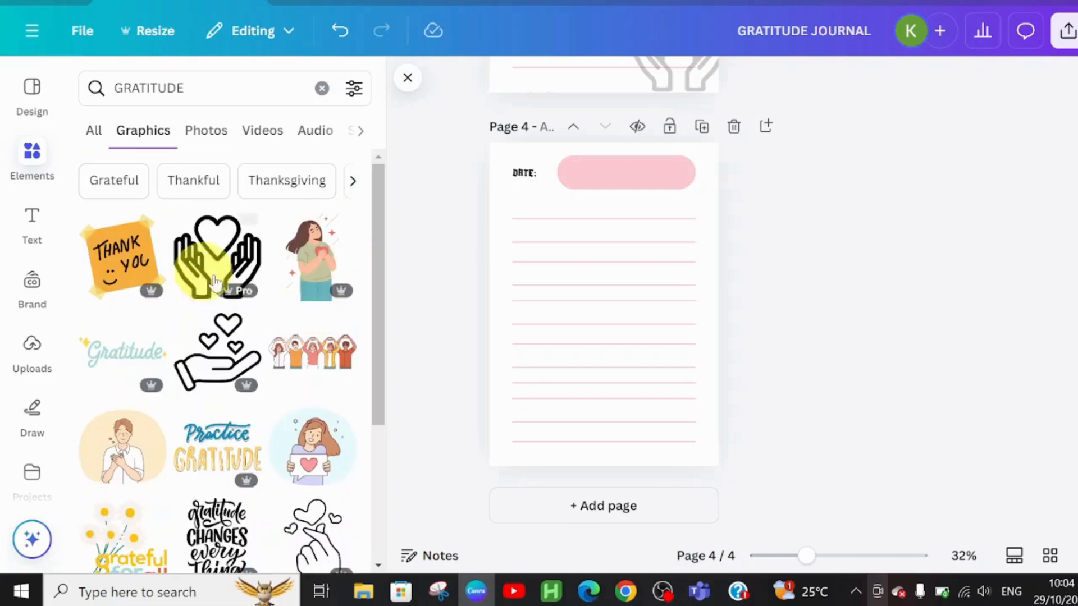
pyautogui.click(128, 449)
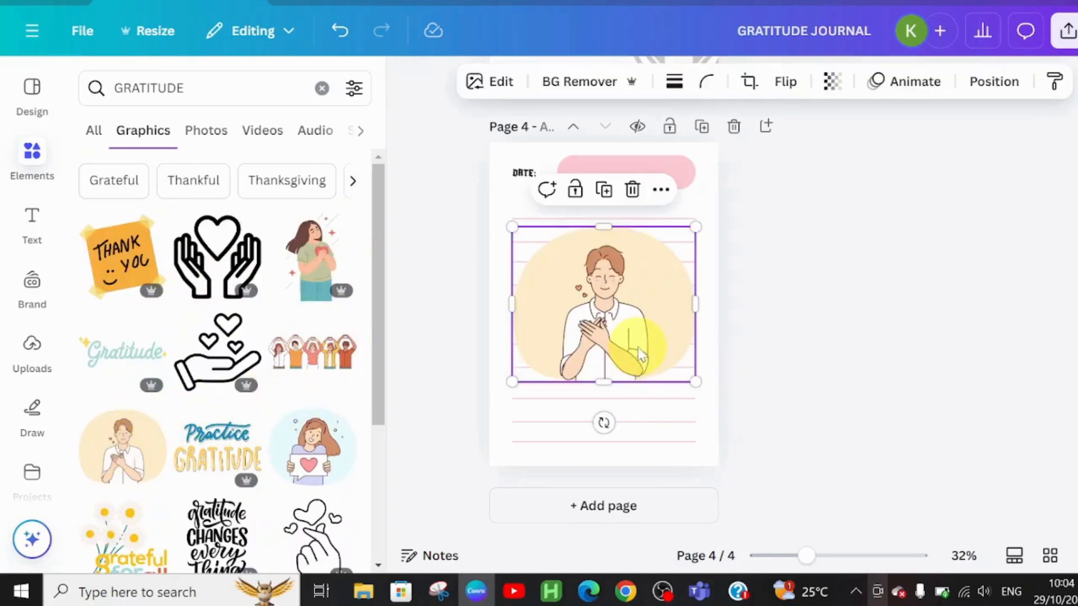
pyautogui.moveTo(612, 427)
pyautogui.mouseDown()
pyautogui.moveTo(597, 440)
pyautogui.moveTo(618, 440)
pyautogui.mouseUp()
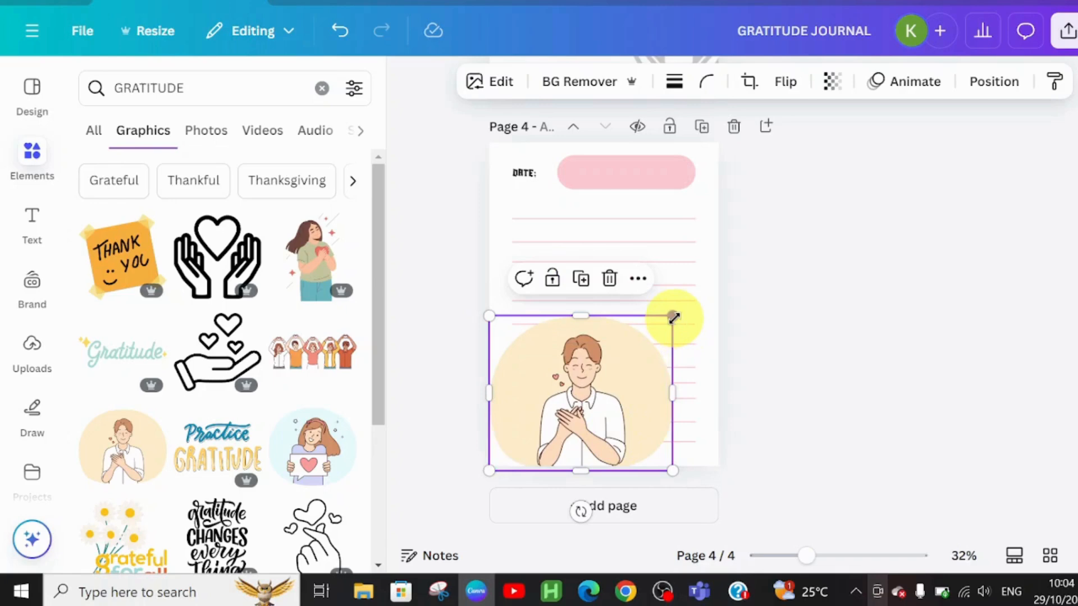
pyautogui.moveTo(674, 317); pyautogui.dragTo(546, 388)
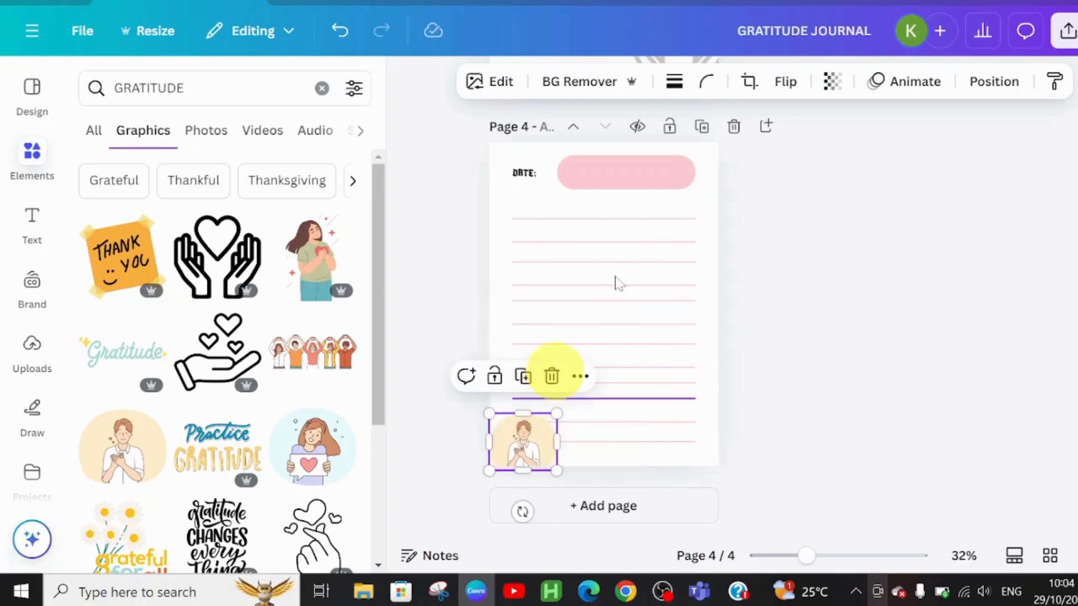
# Set the man graphic's transparency to 45.
pyautogui.click(833, 83)
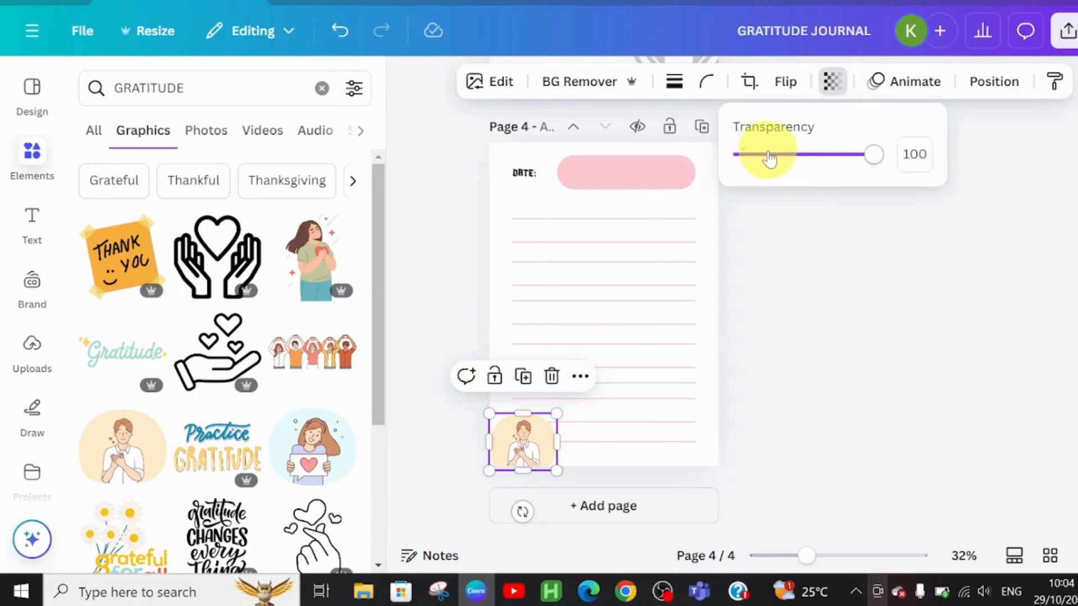
pyautogui.click(769, 155)
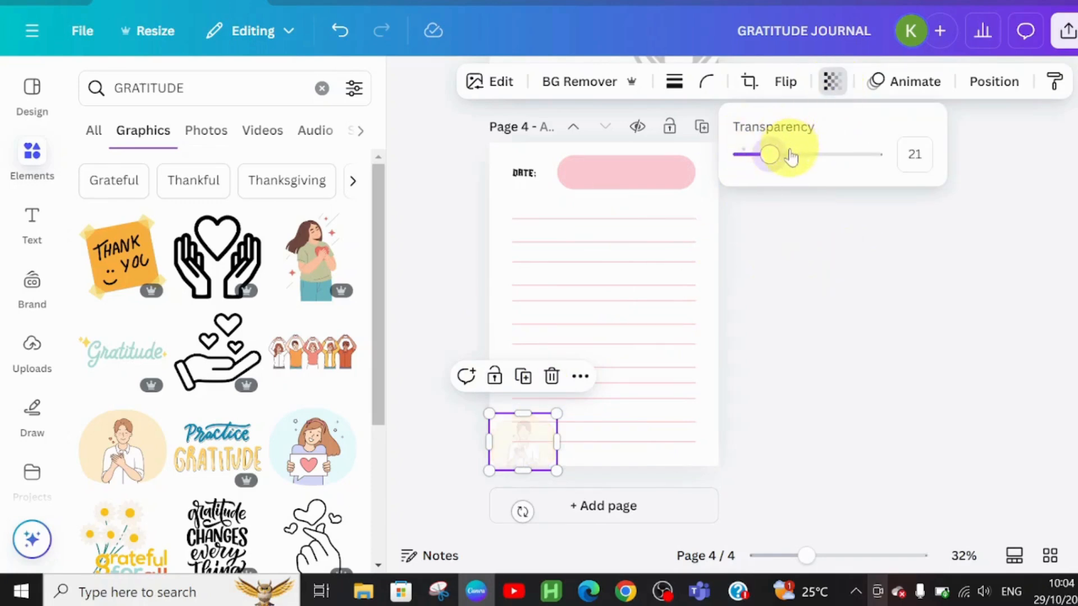
pyautogui.click(792, 157)
pyautogui.click(801, 155)
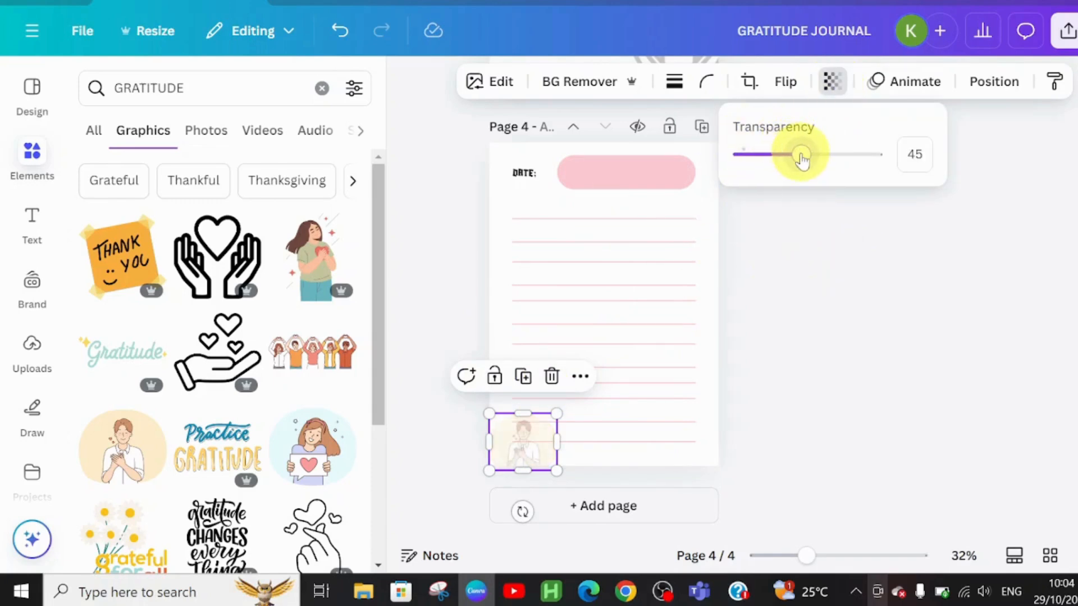
pyautogui.click(848, 353)
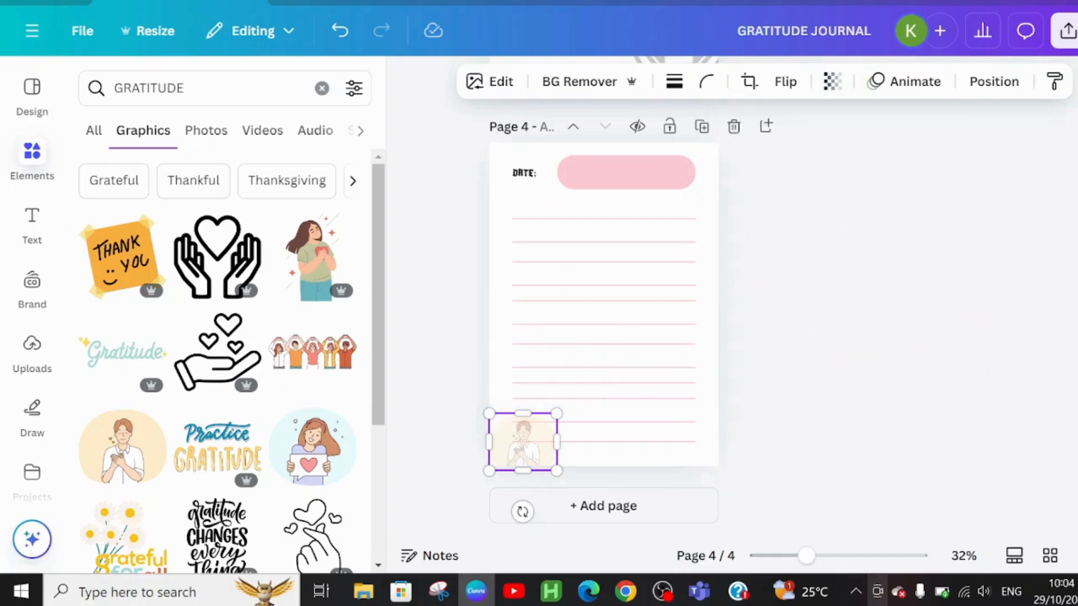
pyautogui.scroll(1, 604, 314)
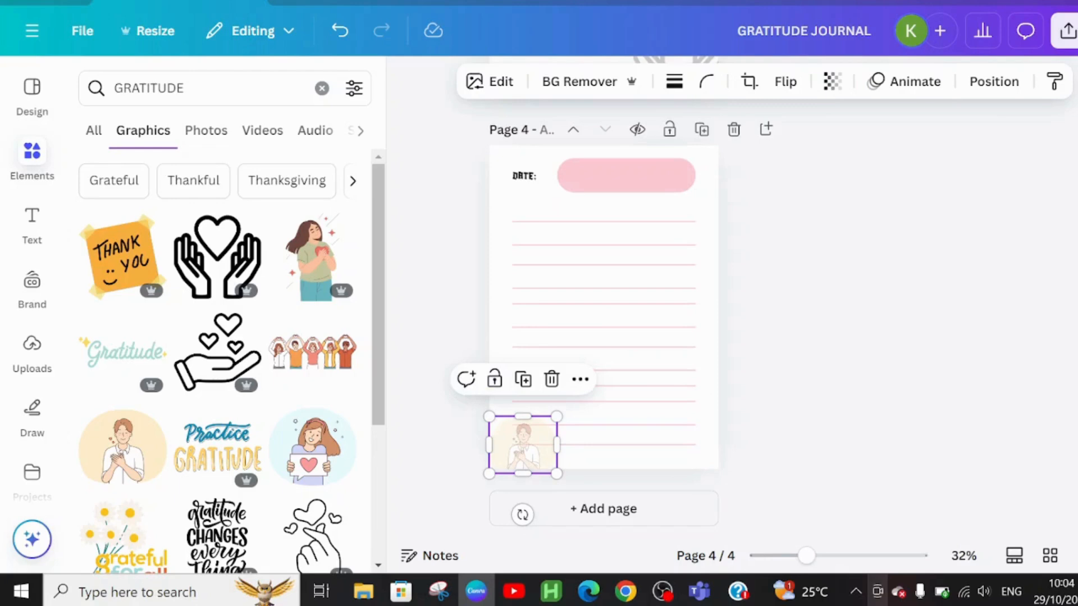
pyautogui.scroll(15, 603, 314)
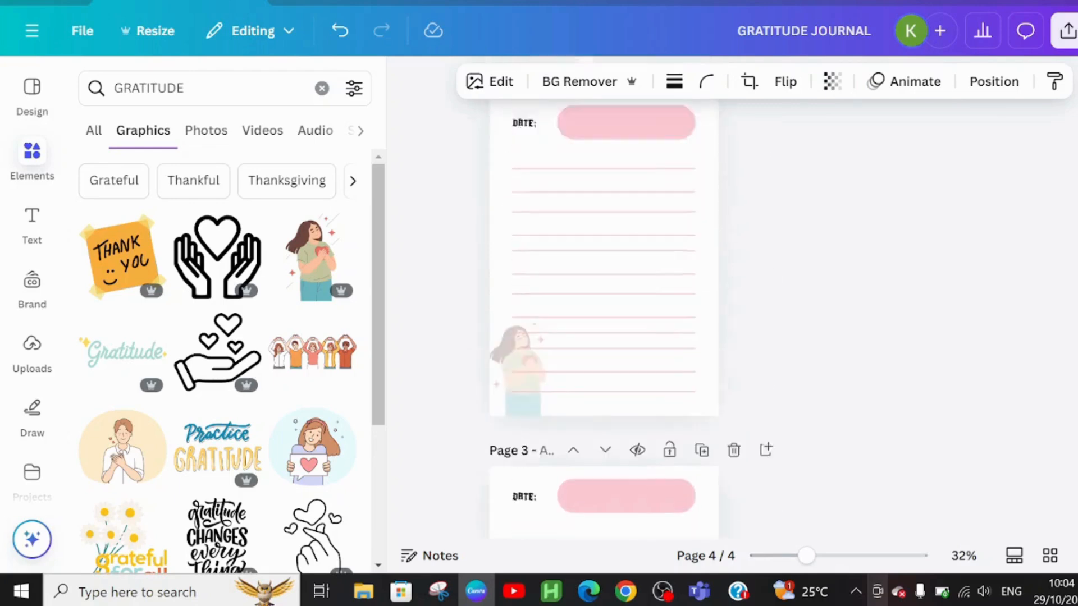
pyautogui.scroll(-15, 604, 314)
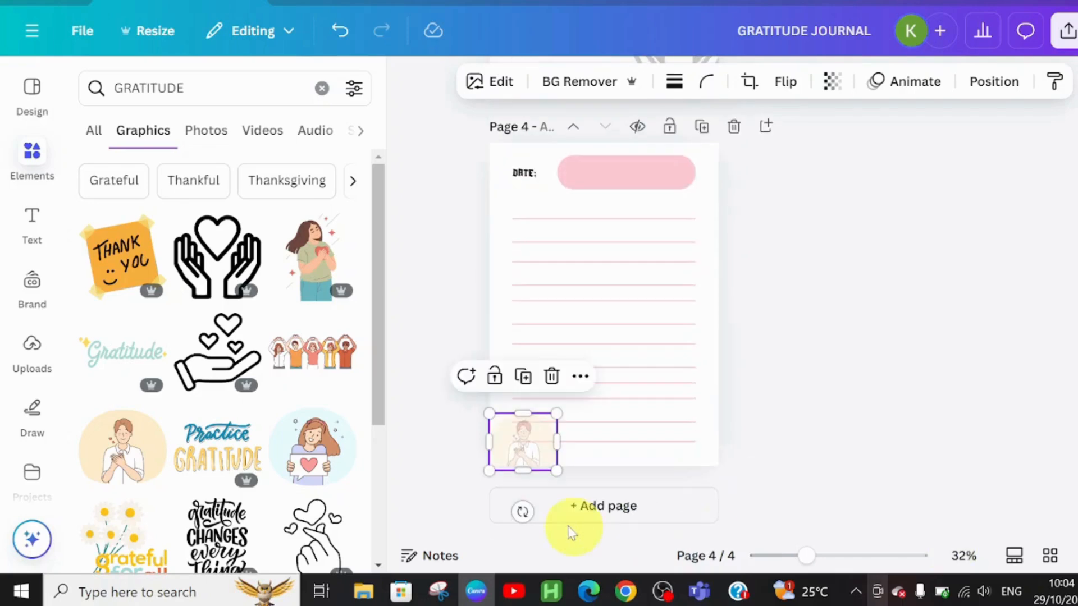
# Add a new page 5 and place the beige paper texture from recently used elements on it.
pyautogui.click(592, 508)
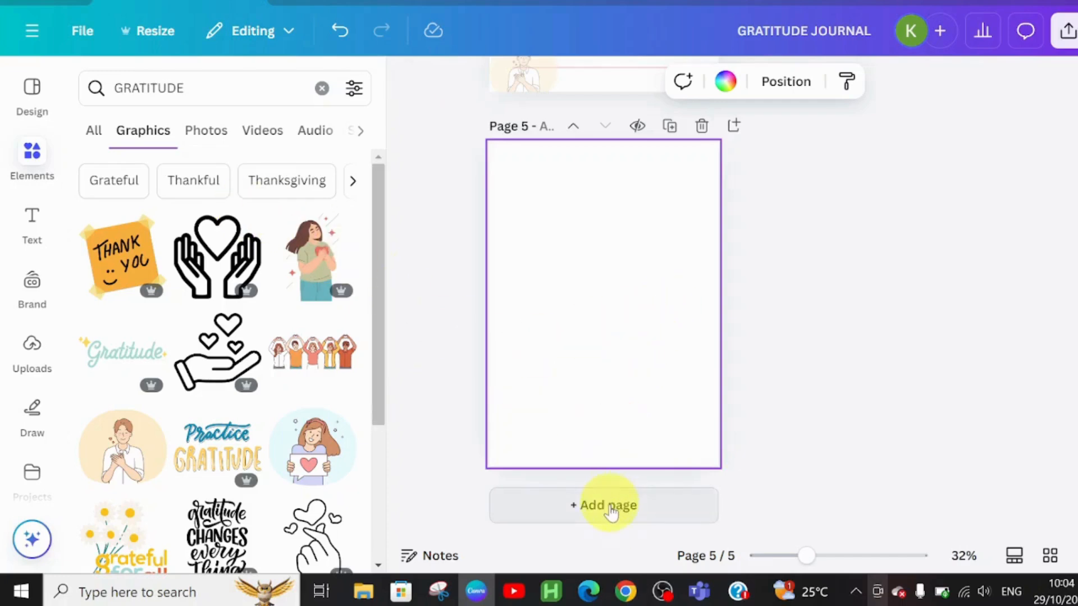
pyautogui.click(322, 88)
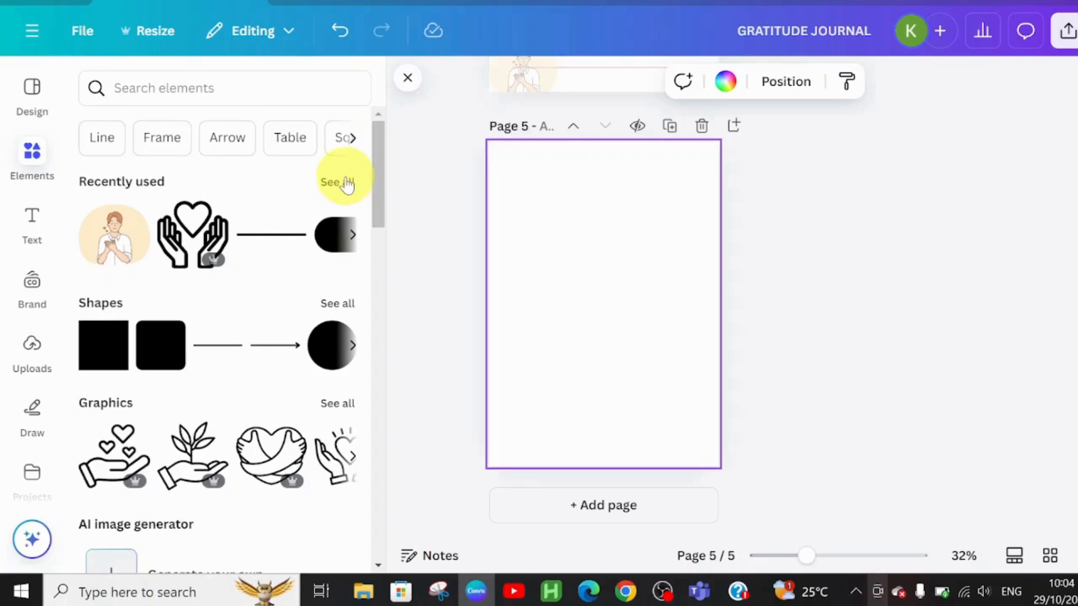
pyautogui.click(343, 182)
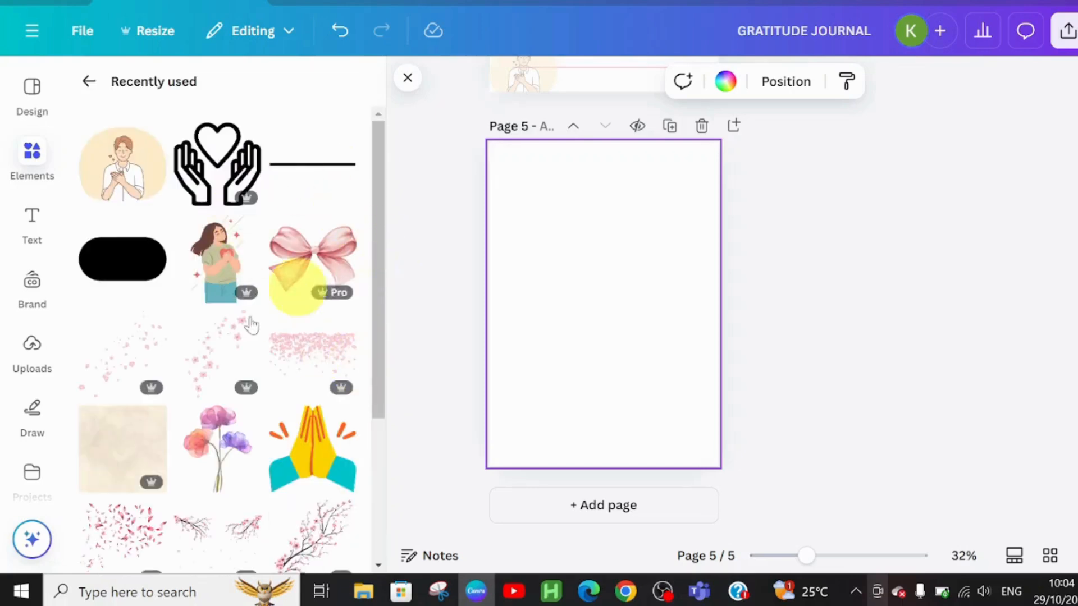
pyautogui.click(101, 442)
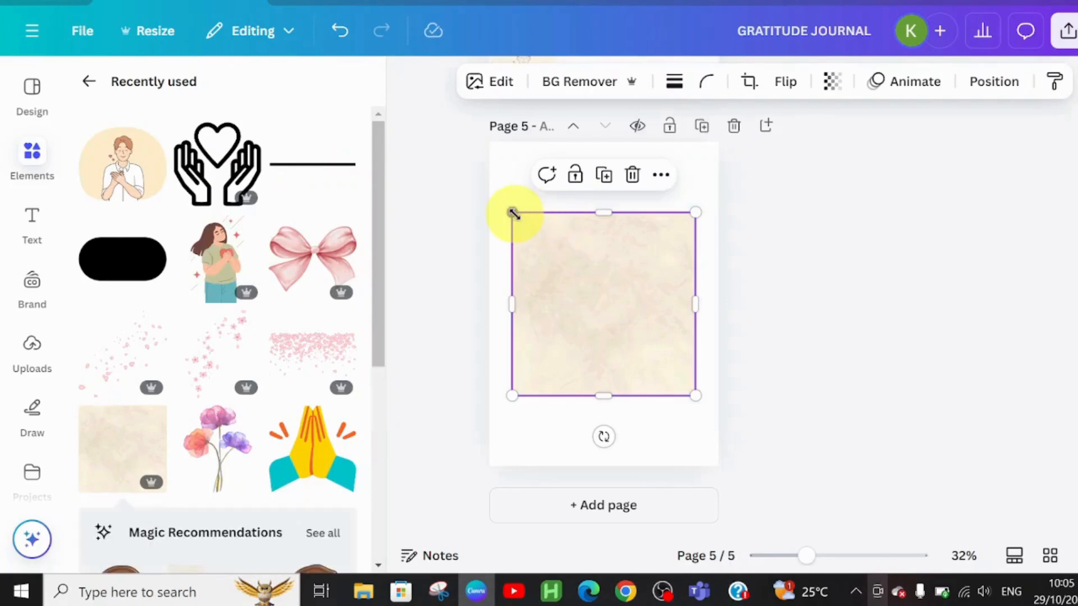
# Stretch the paper texture to cover the whole of page 5.
pyautogui.moveTo(512, 214); pyautogui.dragTo(494, 195)
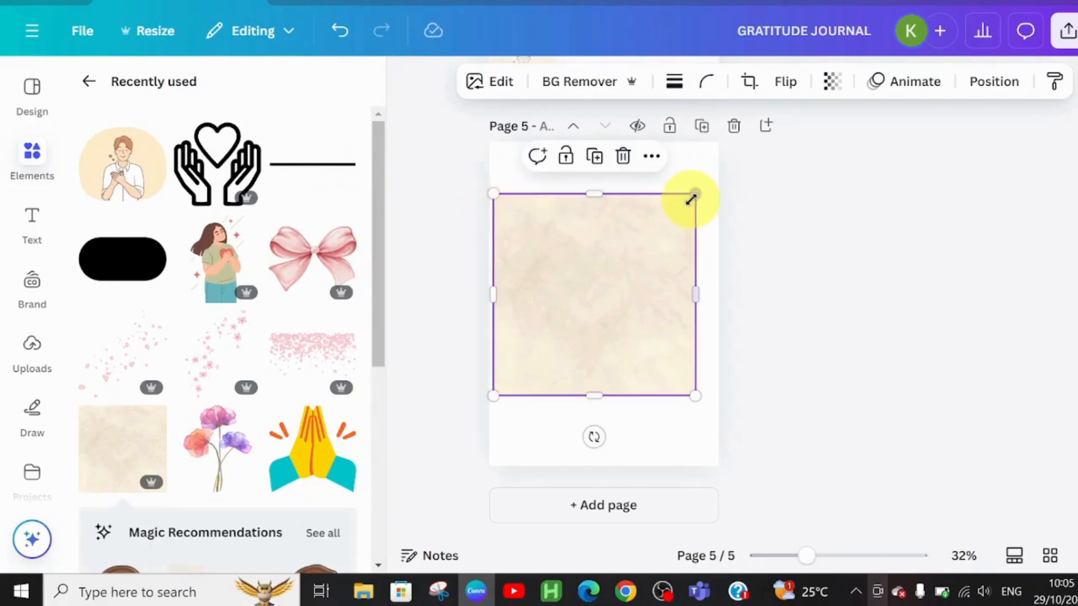
pyautogui.moveTo(698, 185); pyautogui.dragTo(723, 176)
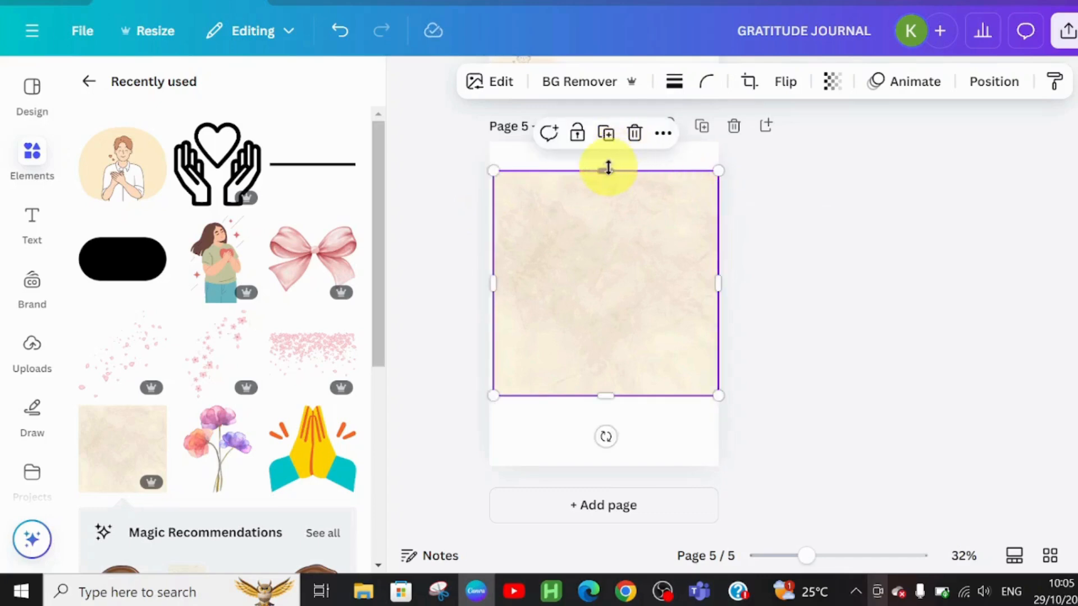
pyautogui.moveTo(608, 168); pyautogui.dragTo(605, 142)
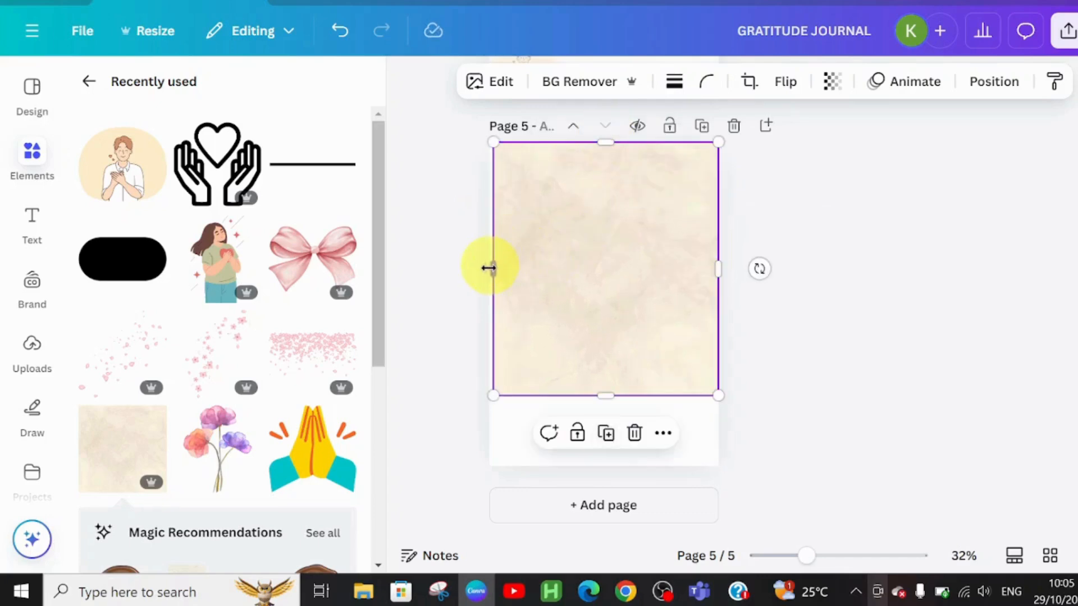
pyautogui.moveTo(482, 270); pyautogui.dragTo(477, 270)
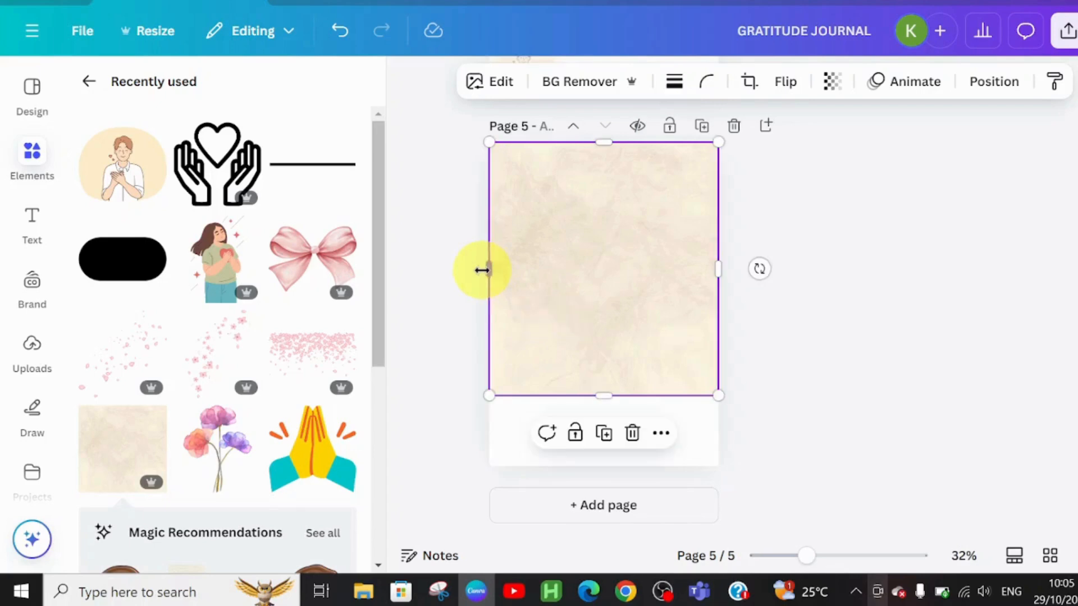
pyautogui.moveTo(608, 395); pyautogui.dragTo(625, 466)
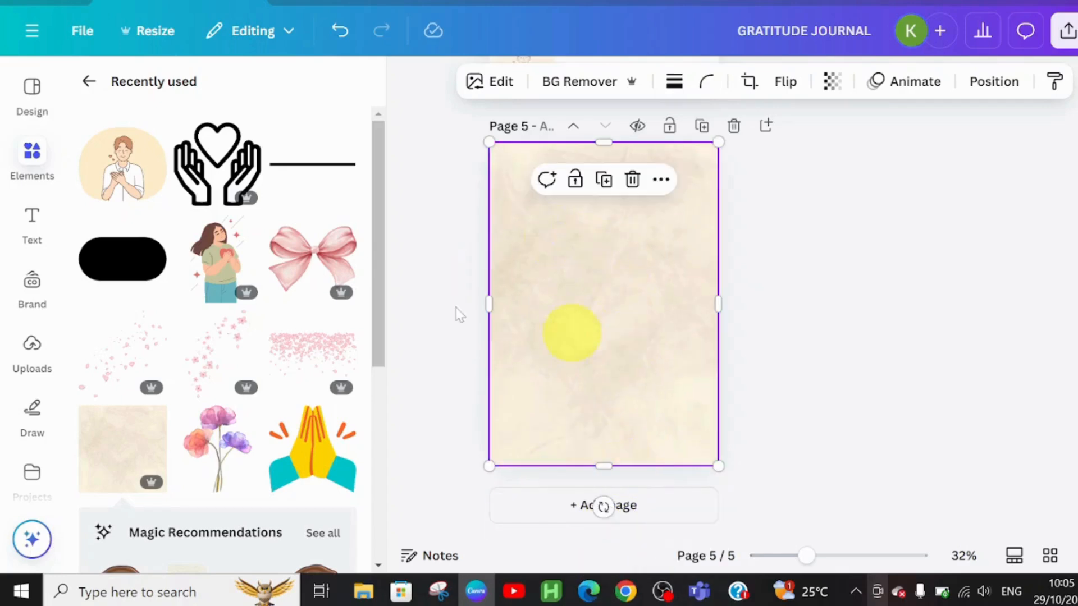
# Add the watercolour flower bouquet from recently used elements to page 5 and move it toward the top.
pyautogui.click(87, 85)
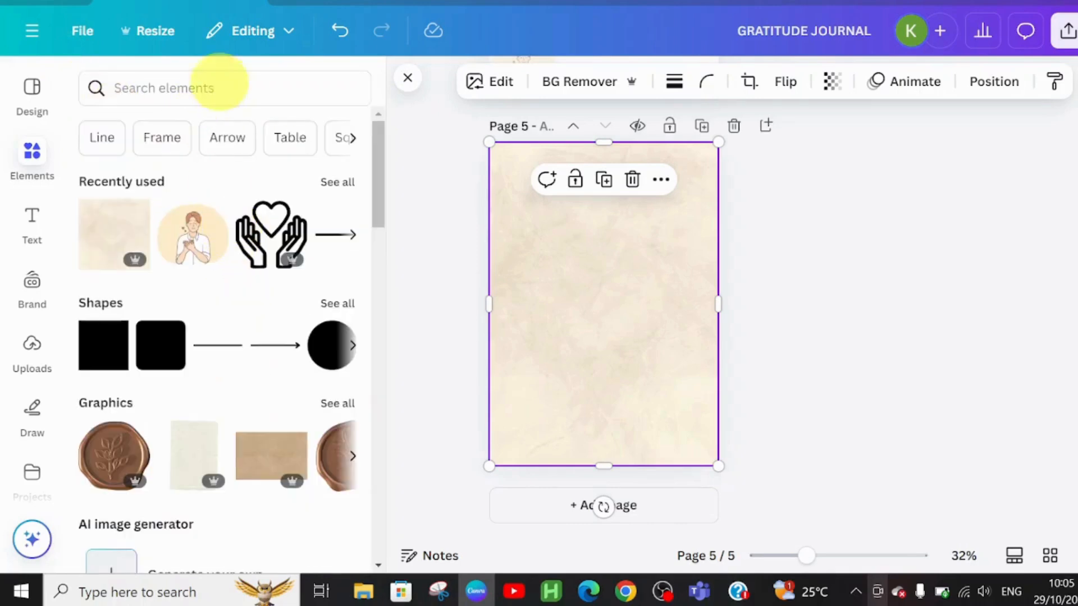
pyautogui.click(323, 185)
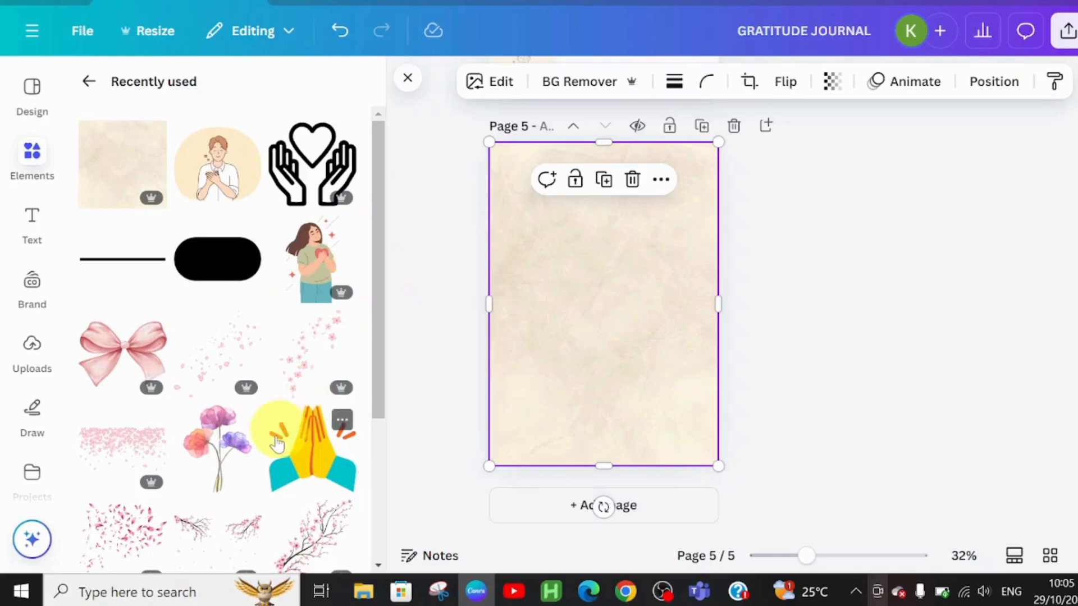
pyautogui.click(230, 463)
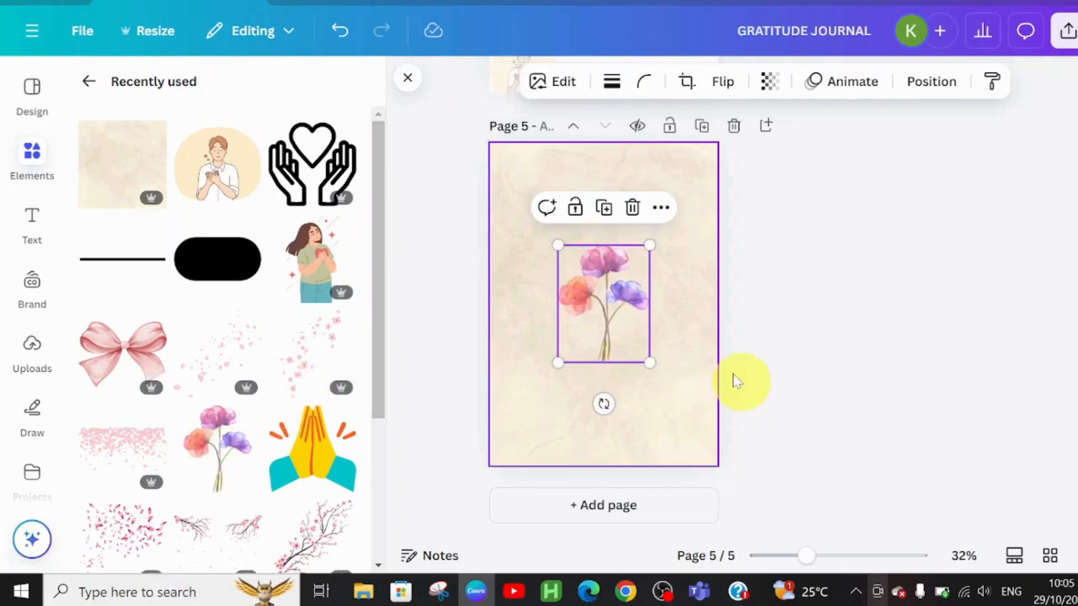
pyautogui.moveTo(621, 326); pyautogui.dragTo(628, 298)
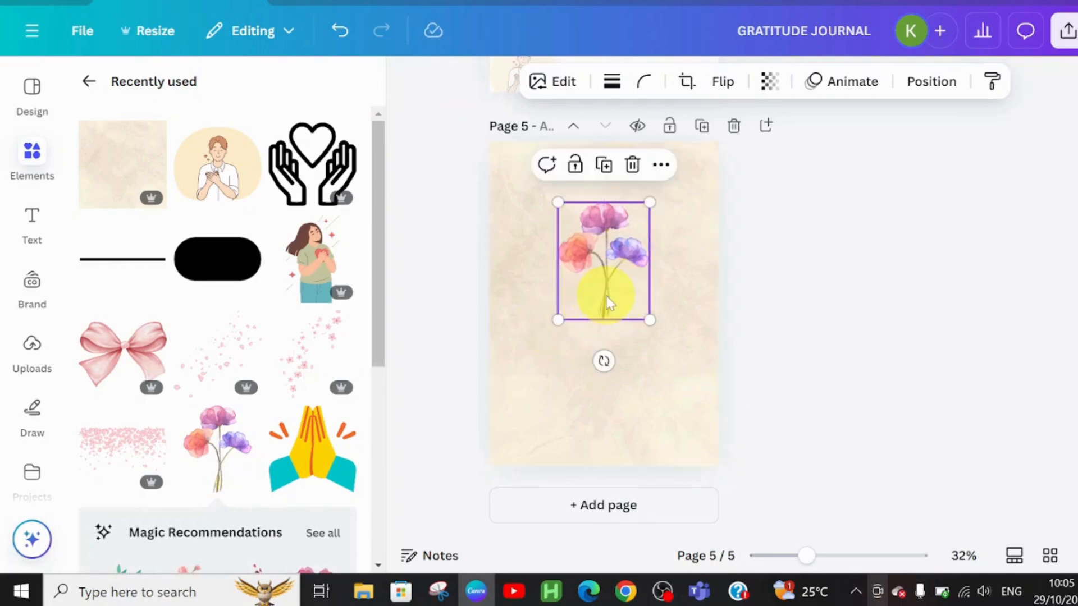
# Duplicate the flower bouquet three times and group the four stacked copies together.
pyautogui.hotkey('ctrl', 'd')
pyautogui.hotkey('ctrl', 'd')
pyautogui.hotkey('ctrl', 'd')
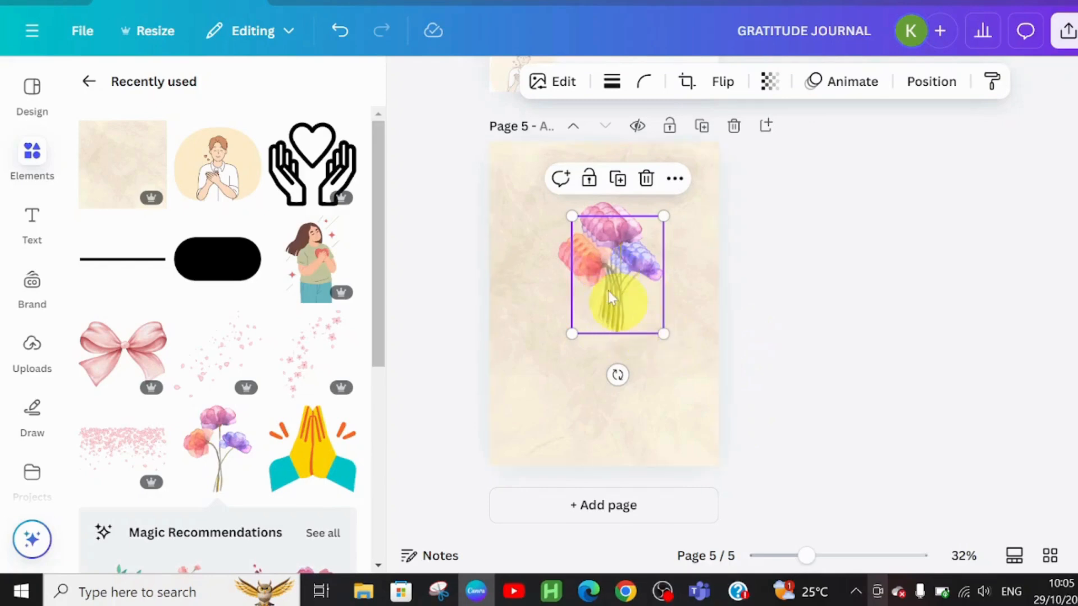
pyautogui.moveTo(550, 197); pyautogui.dragTo(661, 332)
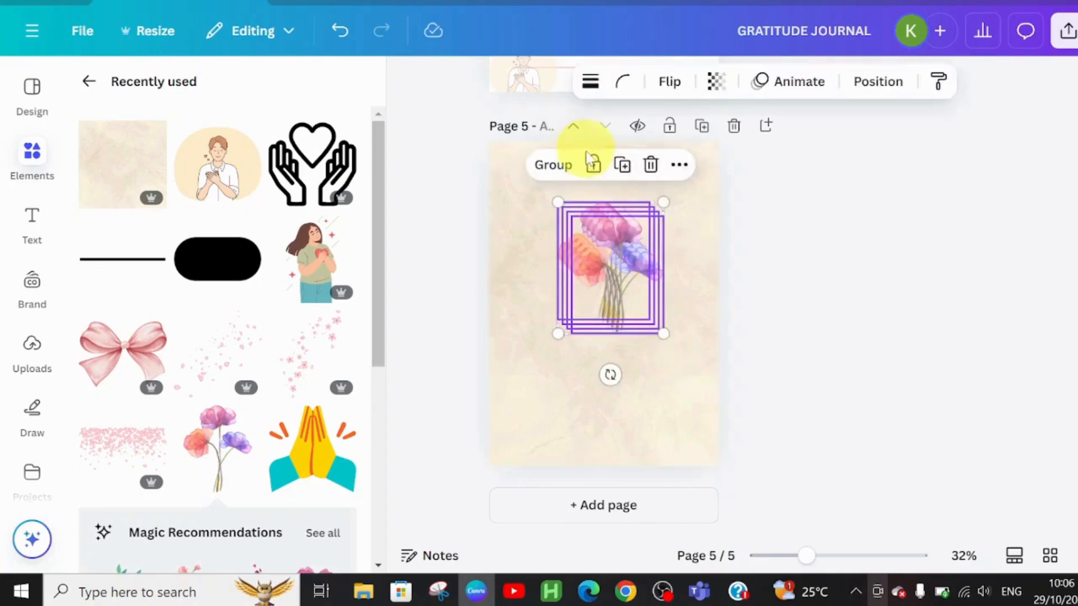
pyautogui.click(560, 176)
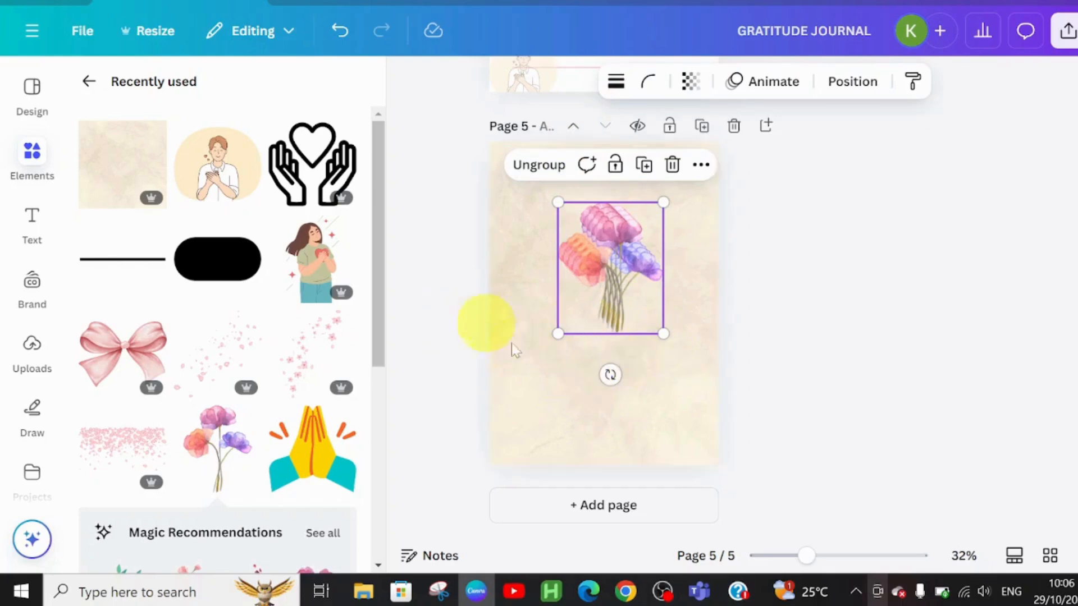
# Add a heading below the flower bouquet on page 5 reading "The more grateful I am, the more beauty I see".
pyautogui.click(32, 221)
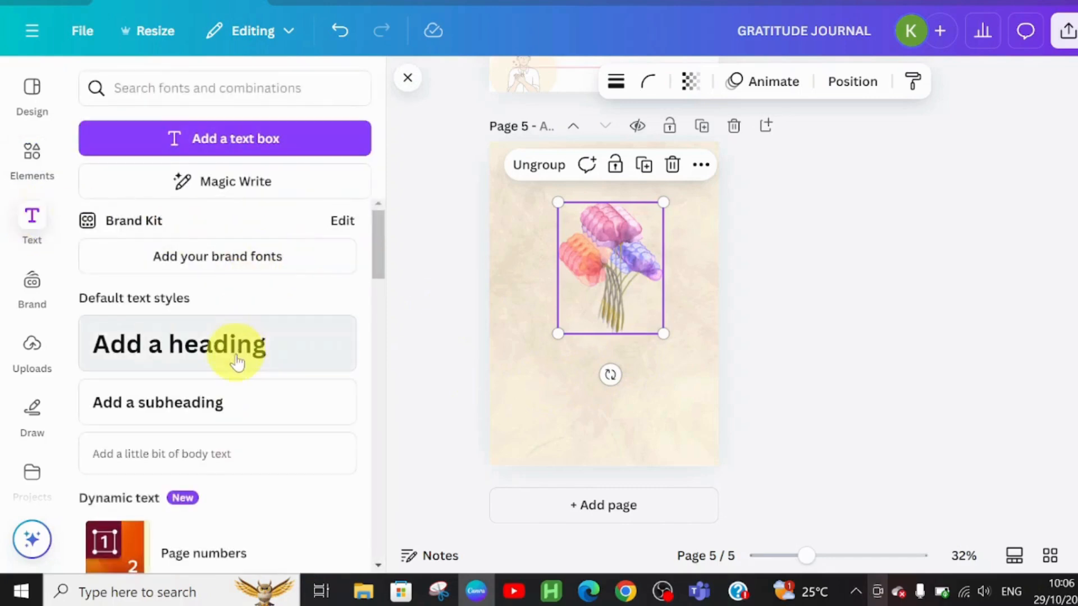
pyautogui.click(199, 344)
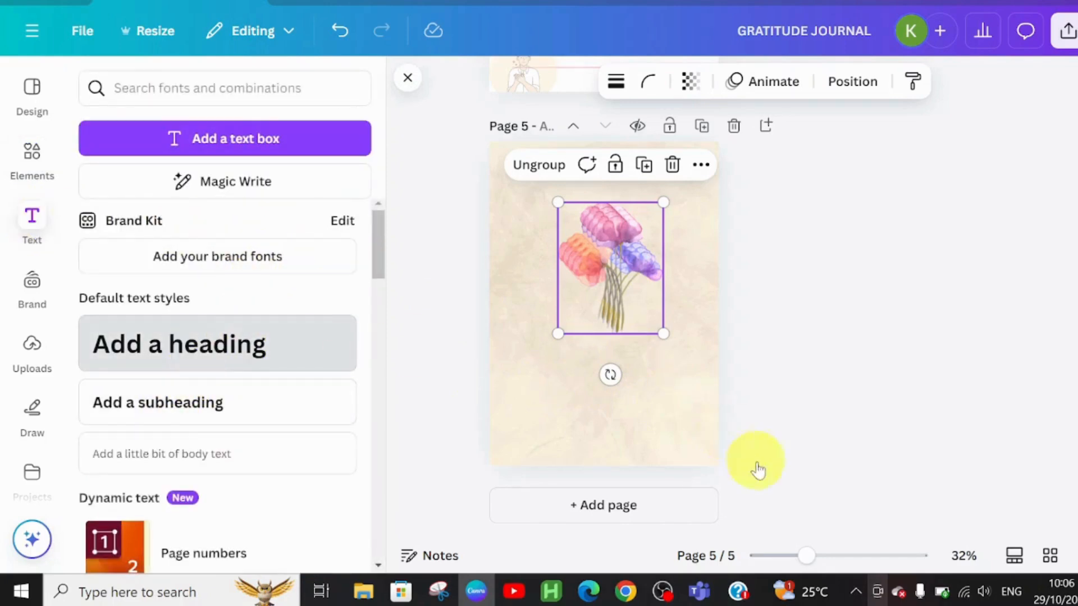
pyautogui.doubleClick(646, 386)
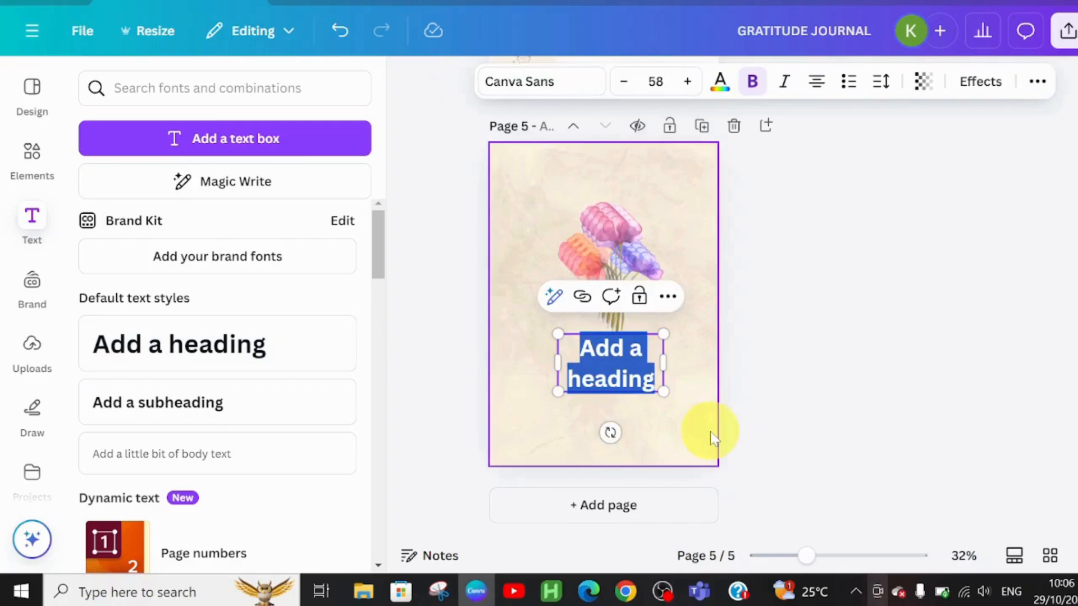
pyautogui.write('TE')
pyautogui.press('BackSpace')
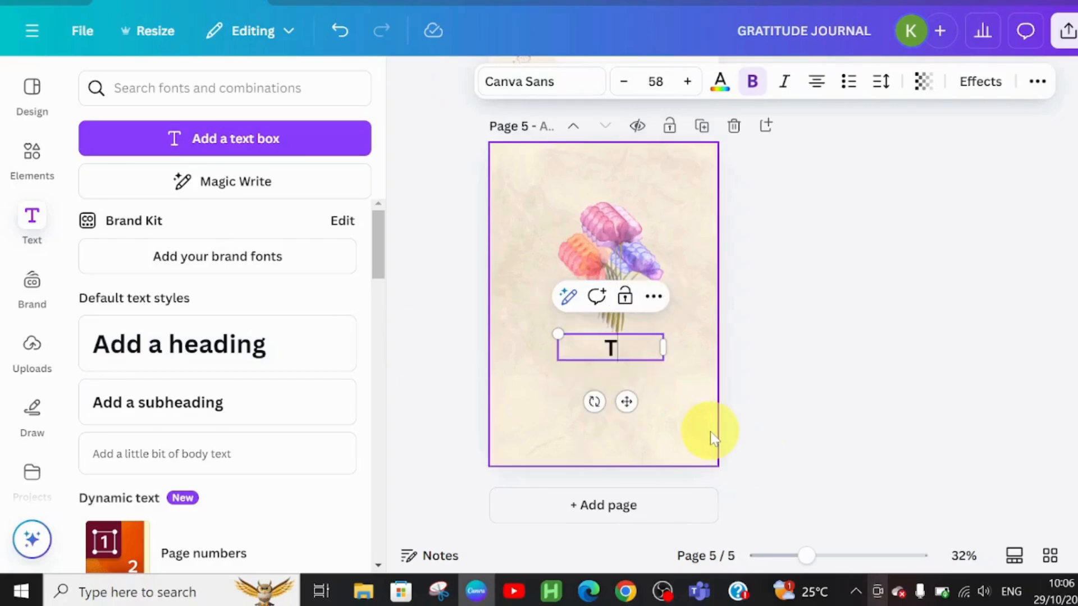
pyautogui.write('he more')
pyautogui.write('grateful I am, the more beauty I see')
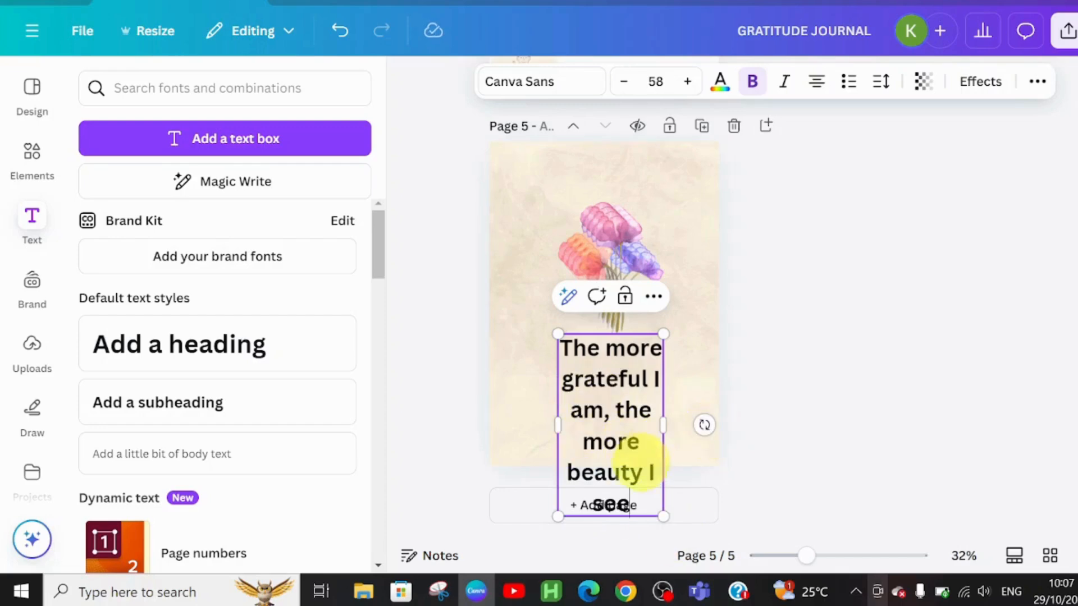
# Change the quote's font to Blaka and set its font size to 31.
pyautogui.click(550, 88)
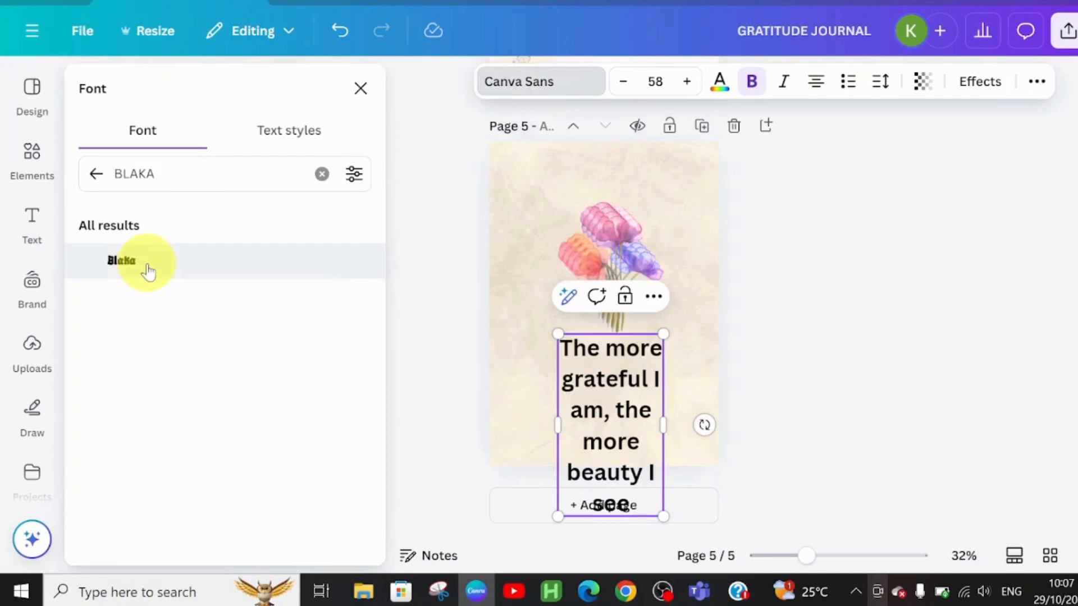
pyautogui.click(146, 268)
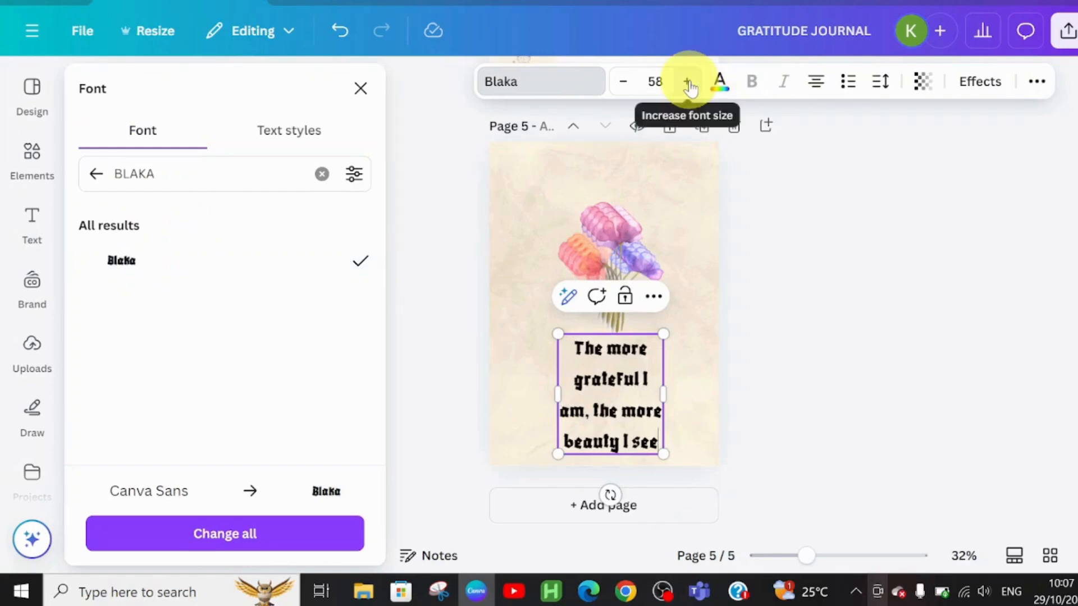
pyautogui.click(623, 85)
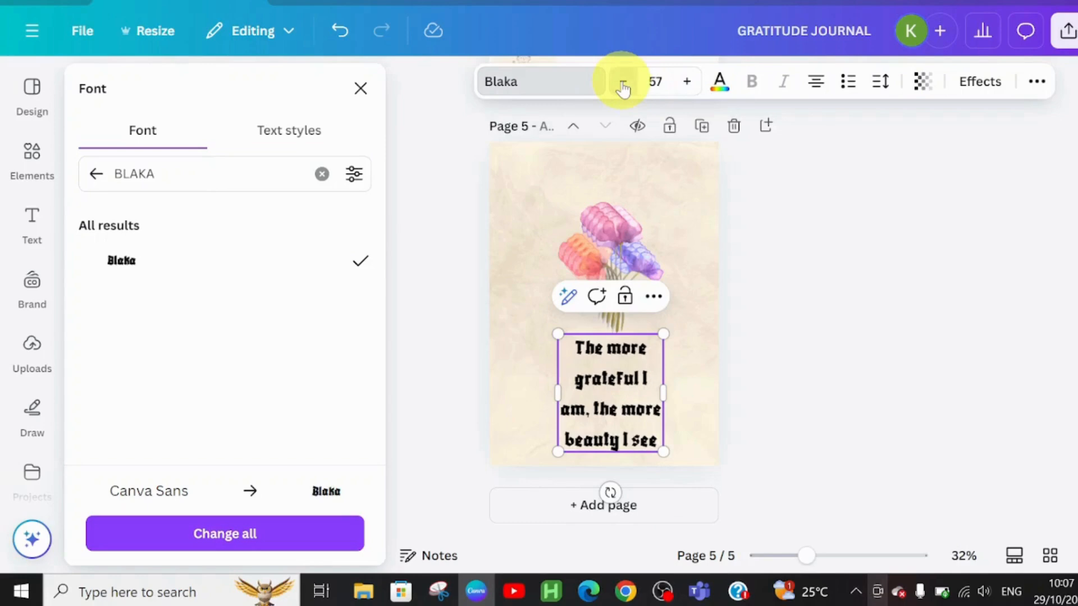
pyautogui.click(622, 84)
pyautogui.click(622, 84)
pyautogui.click(623, 85)
pyautogui.click(622, 84)
pyautogui.click(623, 84)
pyautogui.click(622, 84)
pyautogui.click(622, 84)
pyautogui.click(623, 84)
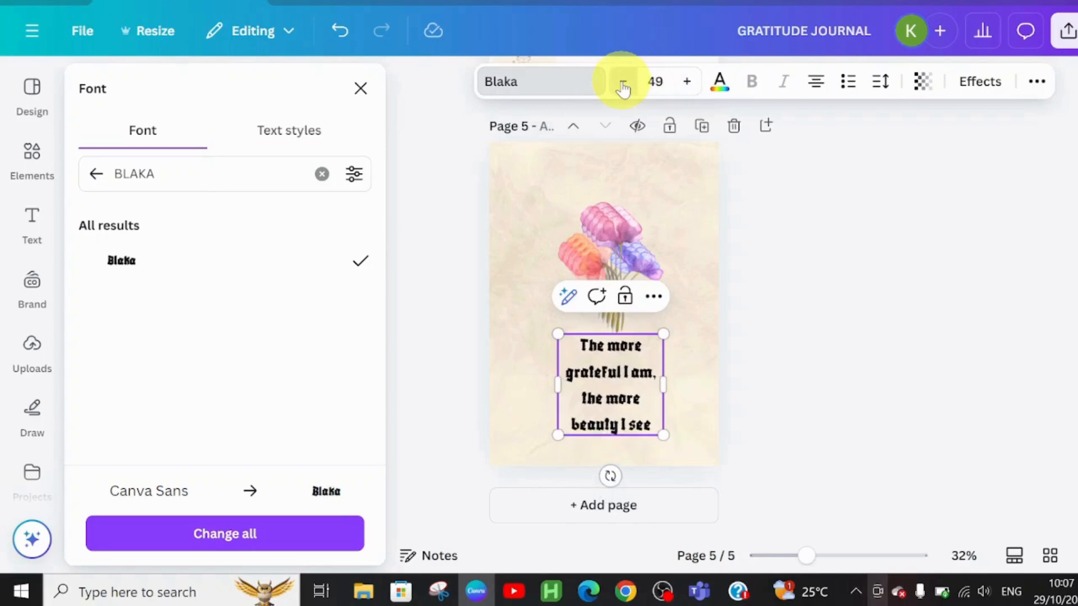
pyautogui.click(622, 84)
pyautogui.click(623, 84)
pyautogui.click(623, 84)
pyautogui.click(622, 85)
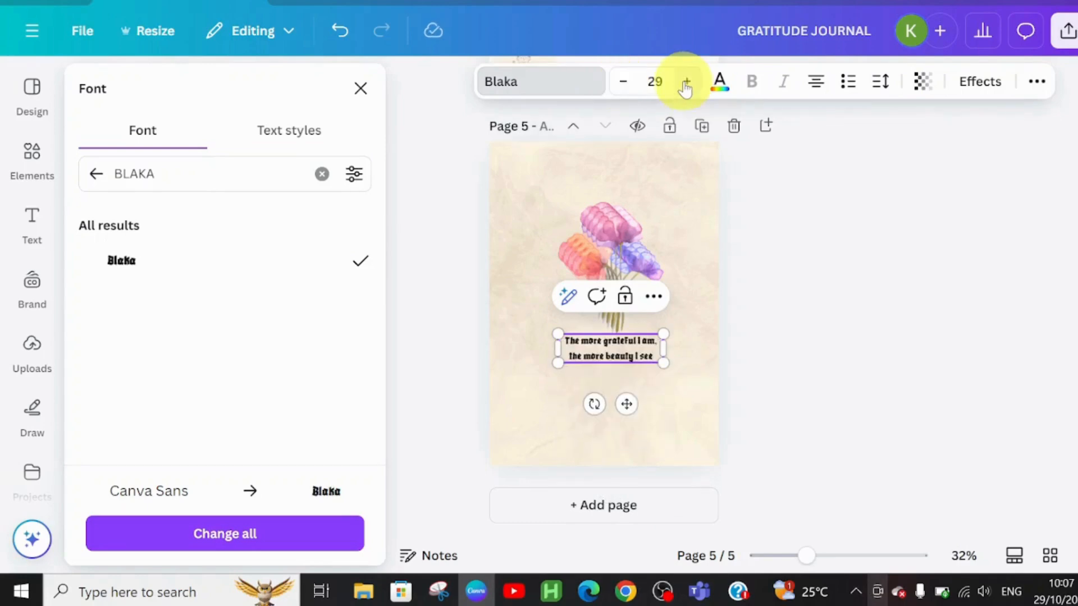
pyautogui.click(686, 85)
pyautogui.click(685, 84)
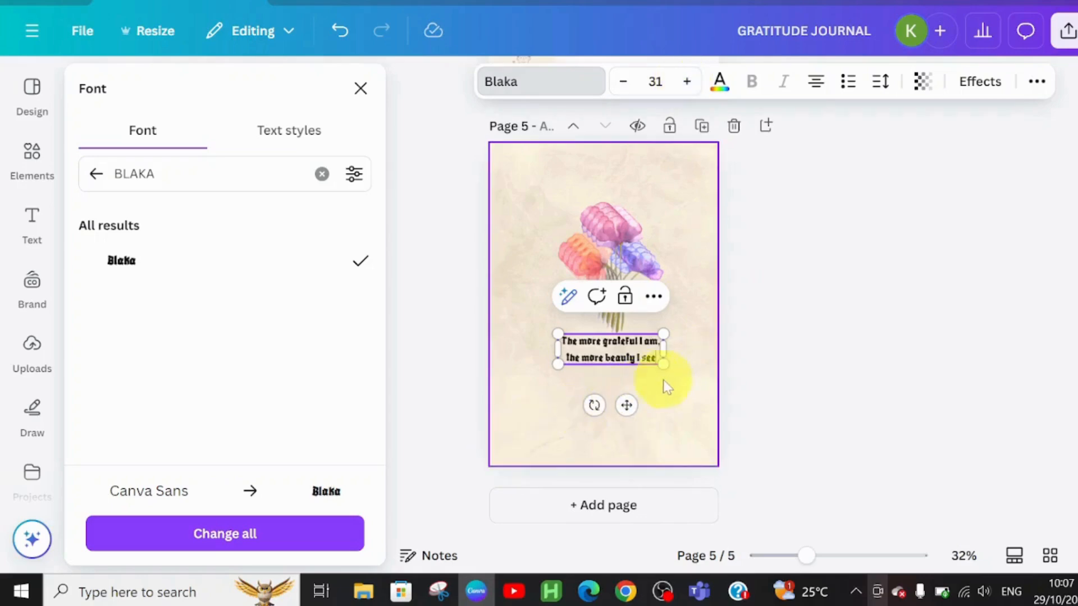
pyautogui.click(679, 340)
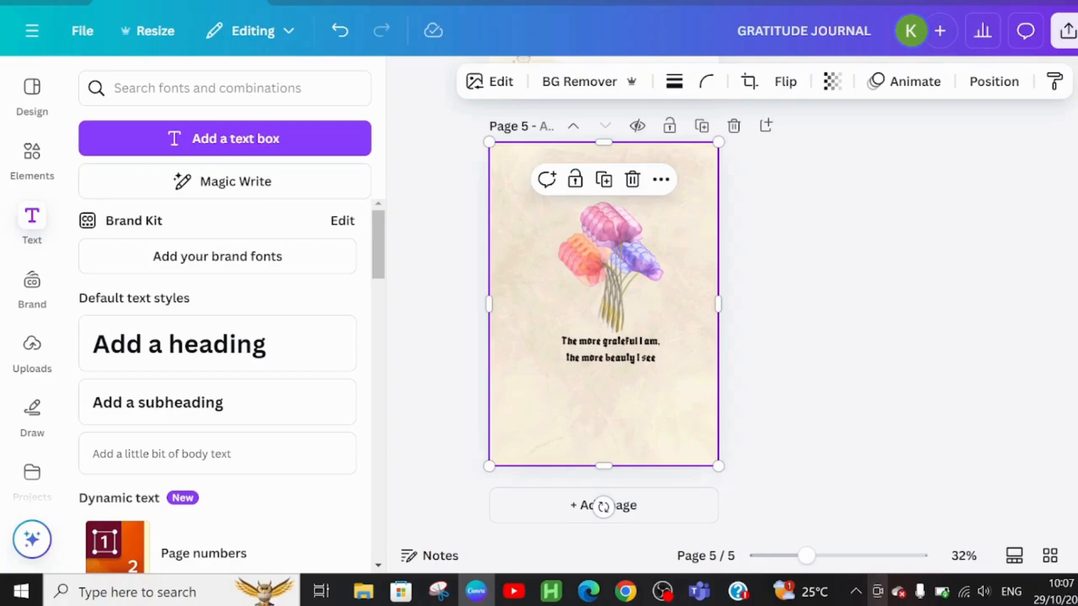
# Download all five pages of the journal as a PDF Standard file.
pyautogui.scroll(10, 603, 507)
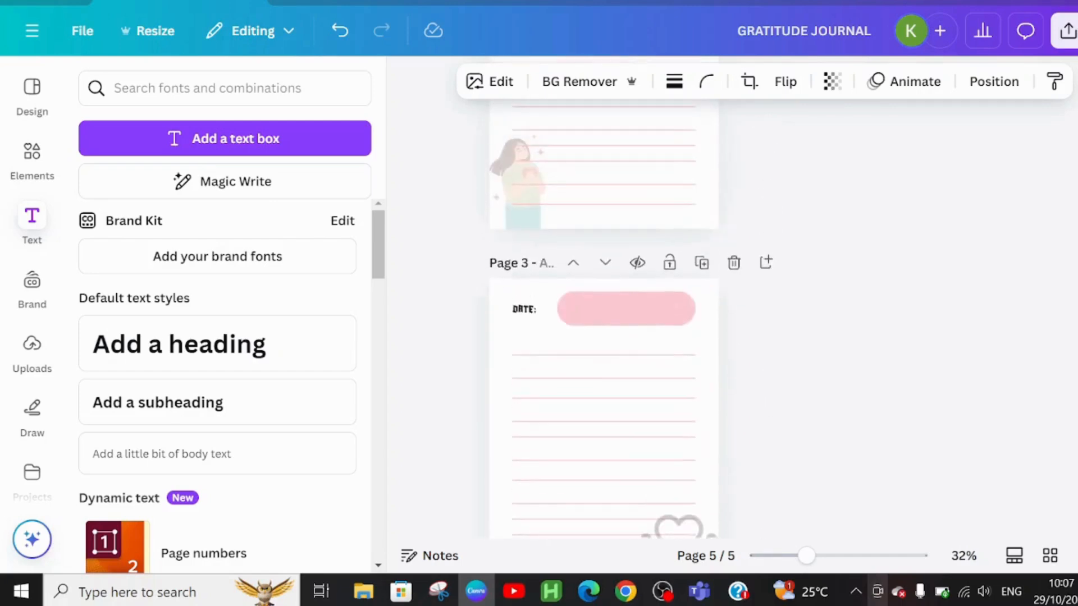
pyautogui.scroll(8, 603, 336)
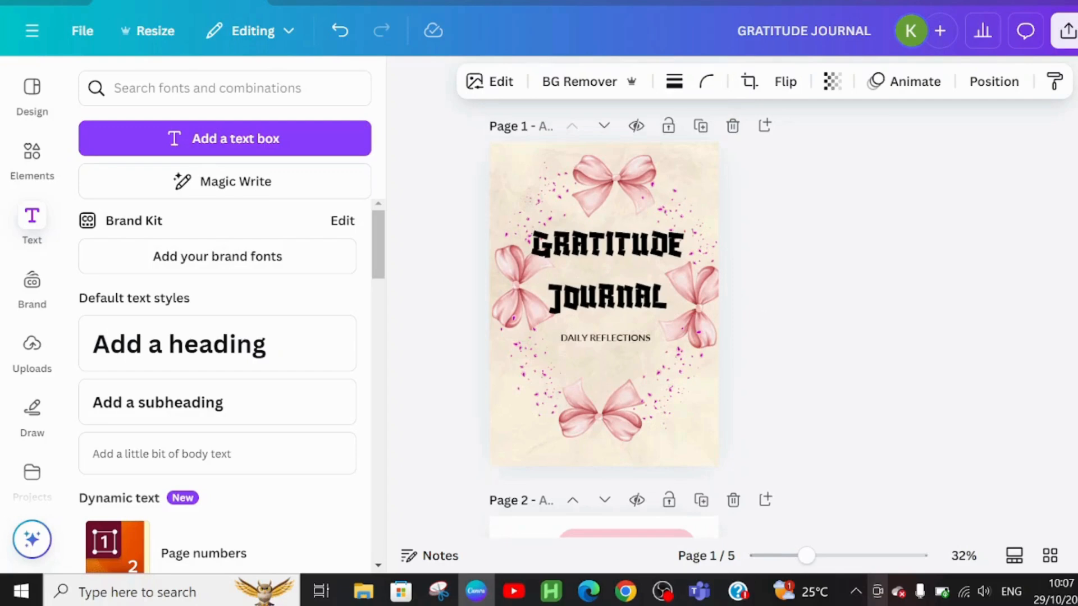
pyautogui.scroll(-18, 603, 337)
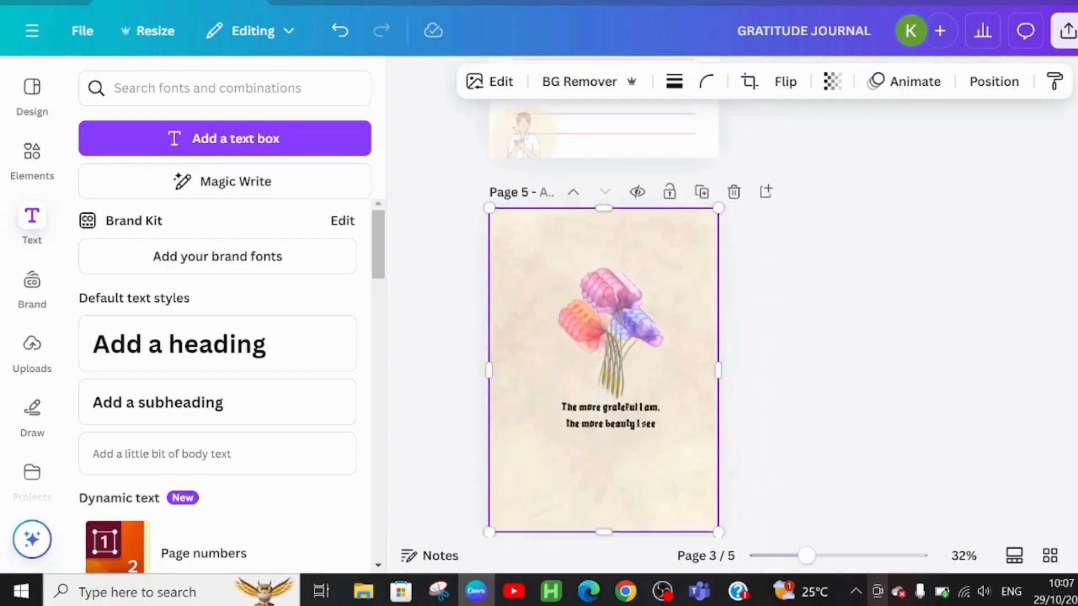
pyautogui.scroll(18, 604, 337)
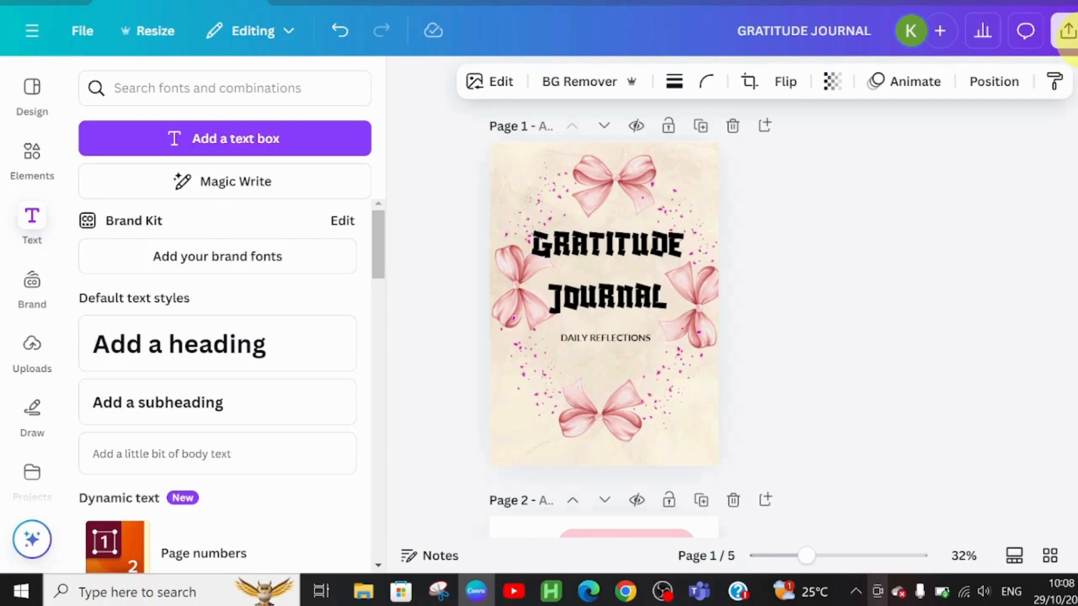
pyautogui.click(1066, 31)
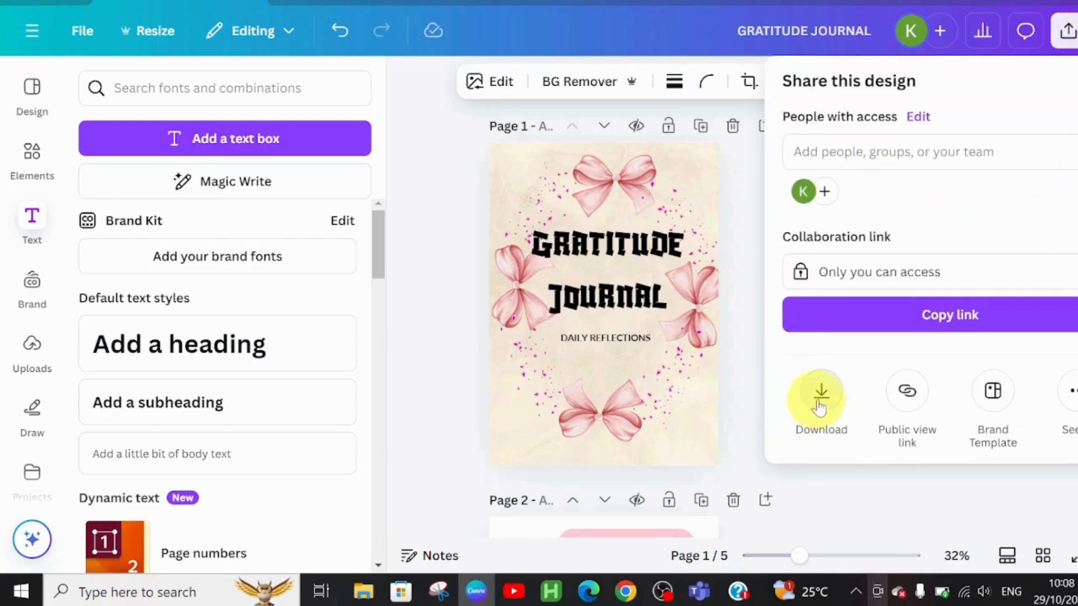
pyautogui.click(821, 403)
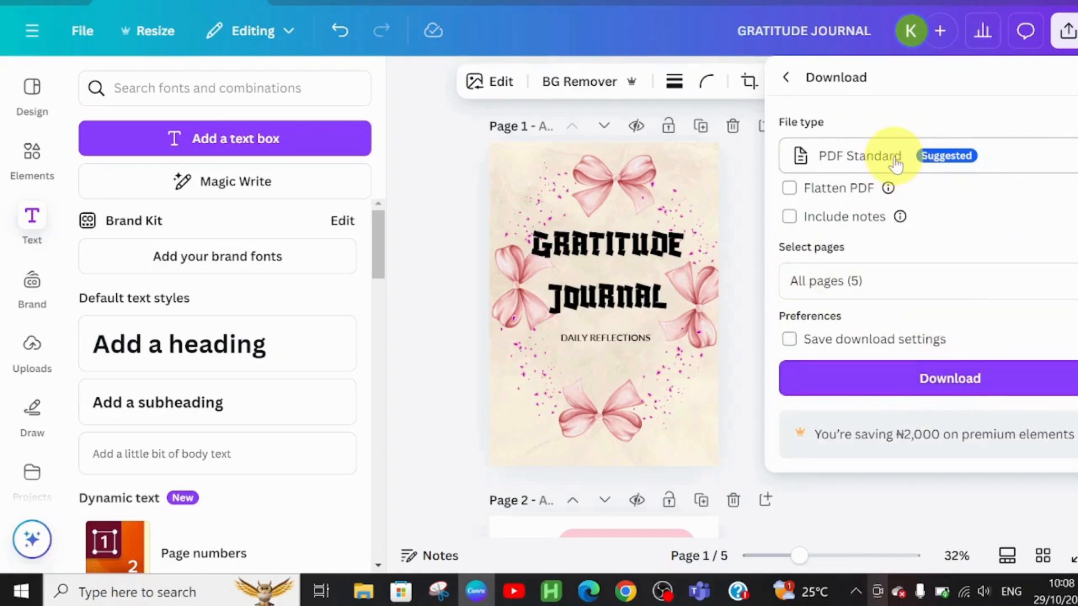
pyautogui.click(932, 386)
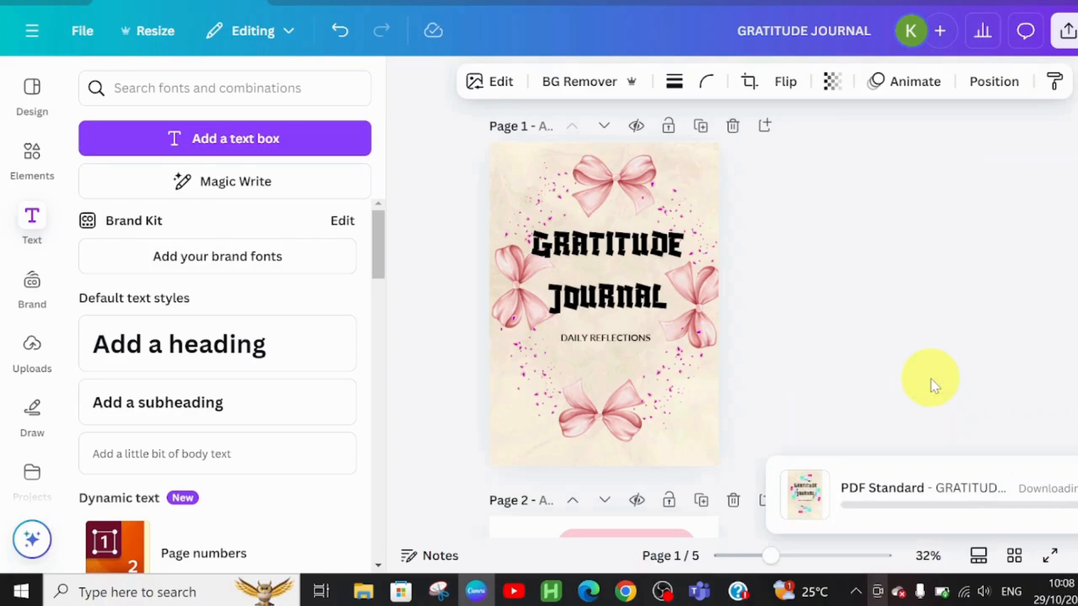